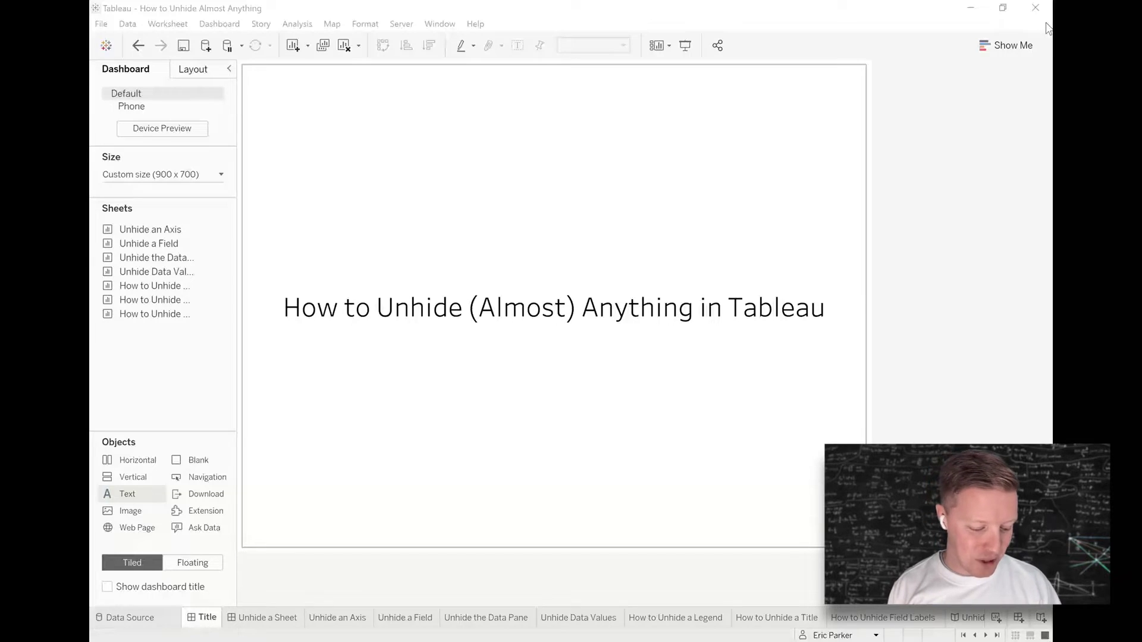
# Open the How to Unhide a Sheet dashboard and mark the Hidden Sheet entry and sheet tabs with the pen
pyautogui.click(252, 624)
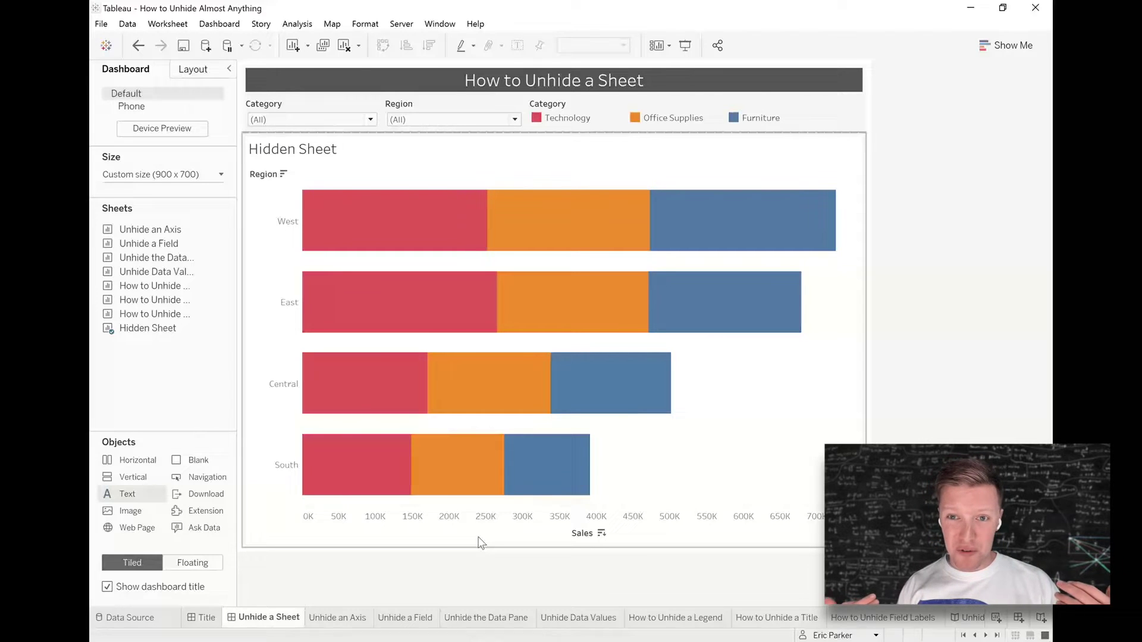
pyautogui.click(619, 154)
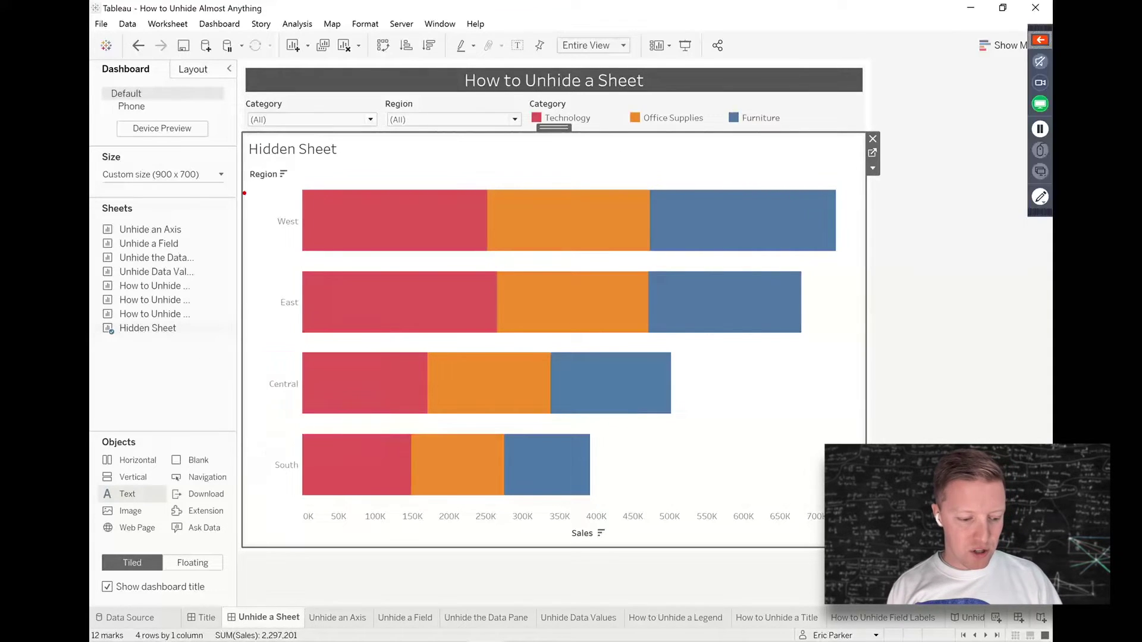
pyautogui.moveTo(271, 601); pyautogui.dragTo(270, 552)
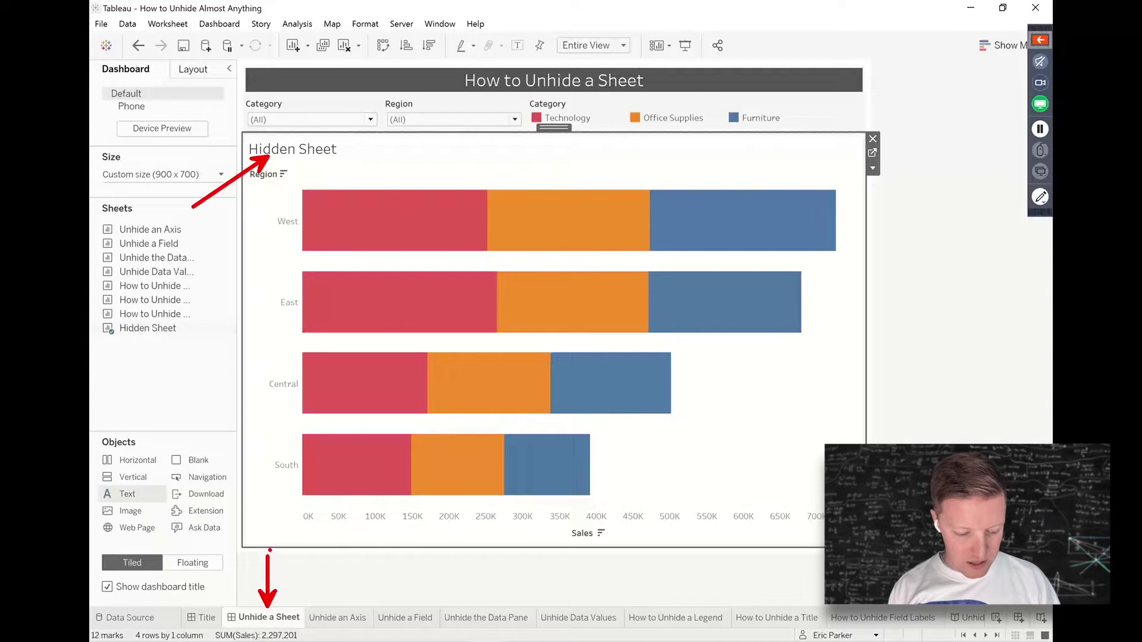
pyautogui.moveTo(181, 328); pyautogui.dragTo(230, 356)
pyautogui.moveTo(93, 318); pyautogui.dragTo(198, 344)
pyautogui.moveTo(309, 605); pyautogui.dragTo(293, 535)
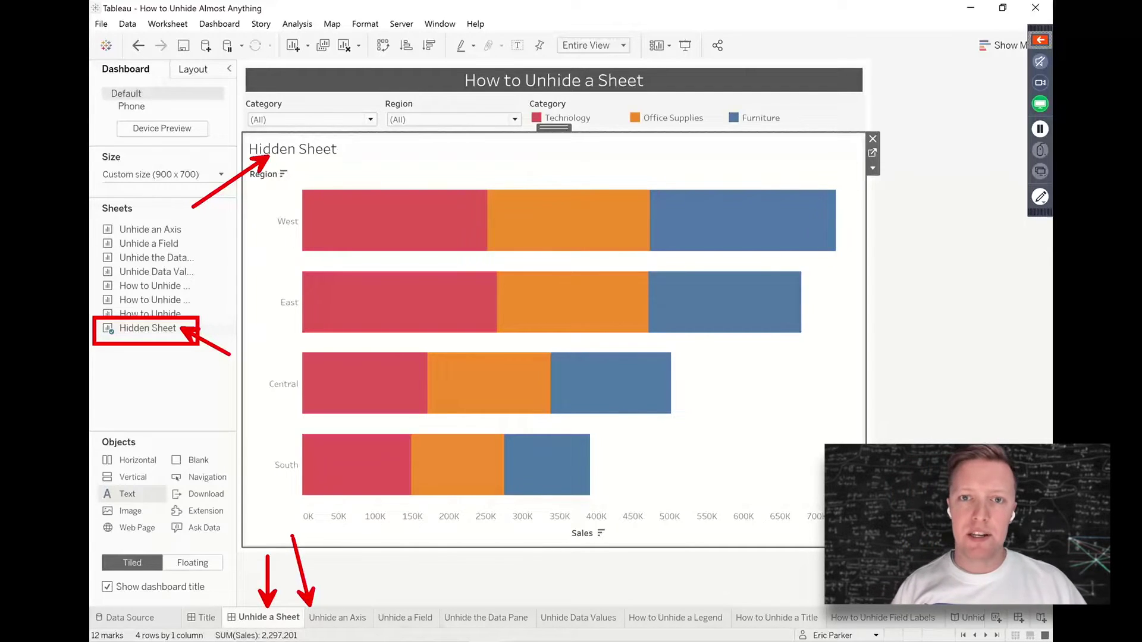
pyautogui.press('Escape')
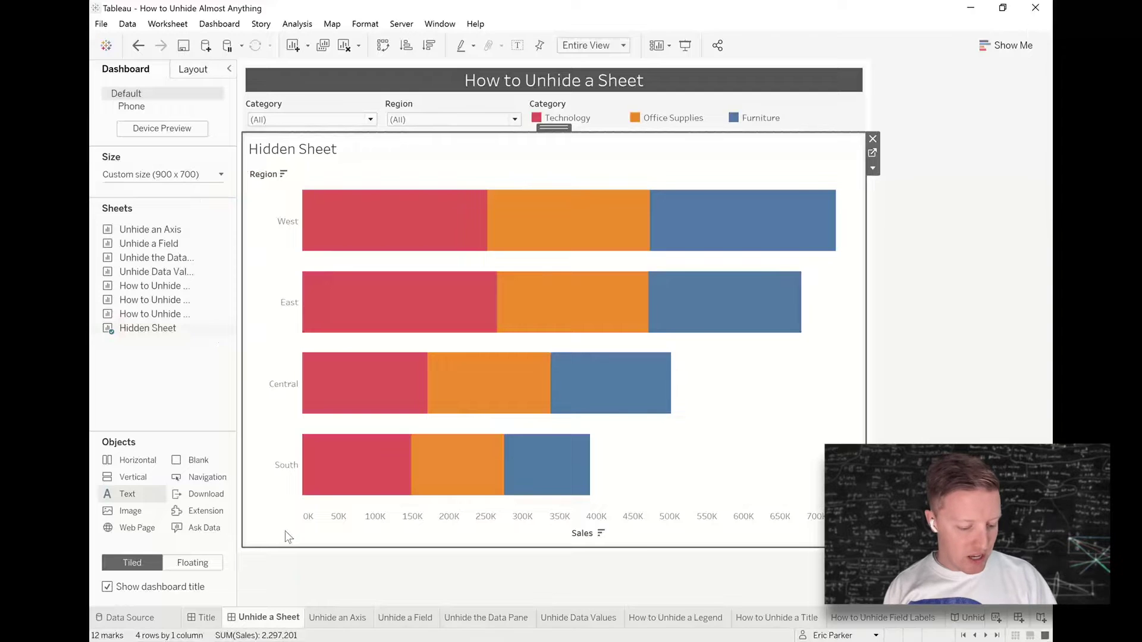
pyautogui.rightClick(264, 618)
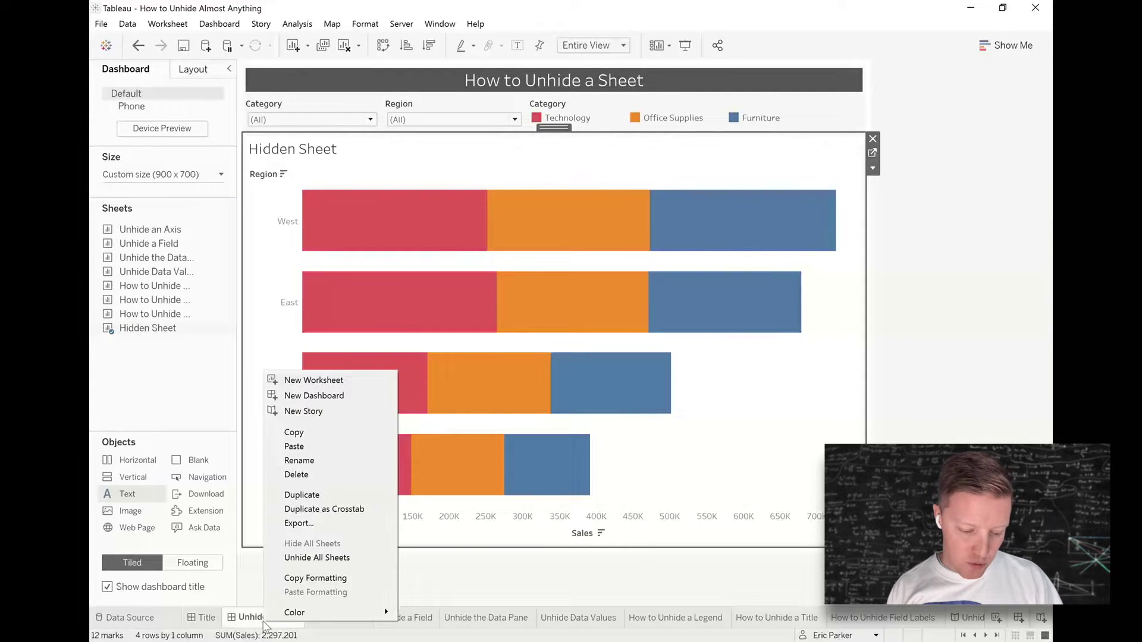
pyautogui.click(337, 561)
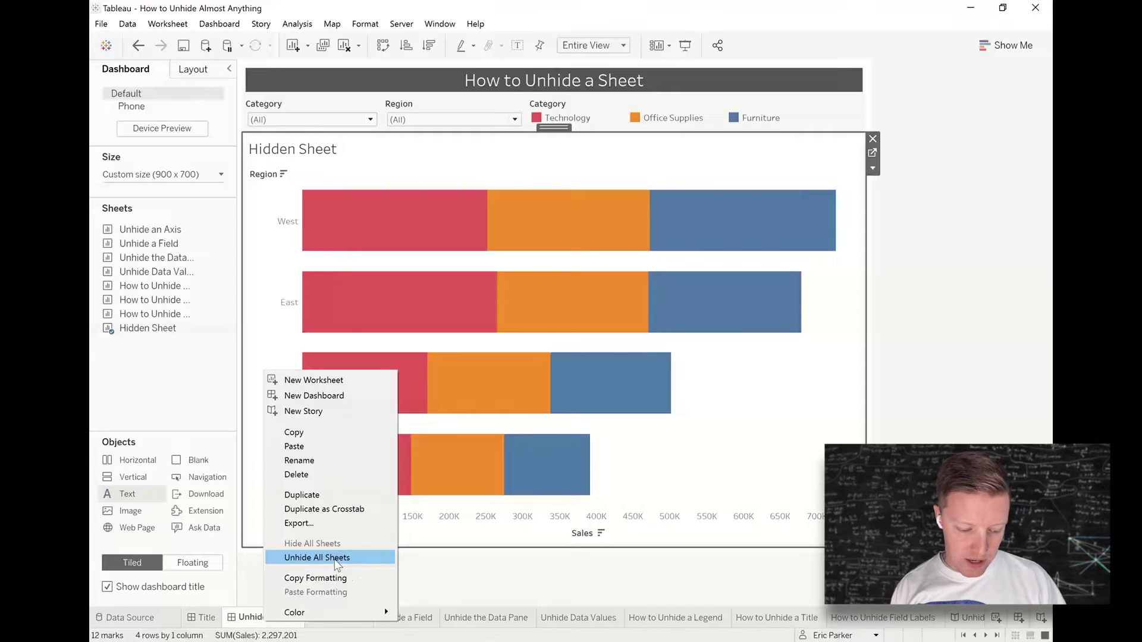
pyautogui.click(176, 400)
pyautogui.rightClick(155, 329)
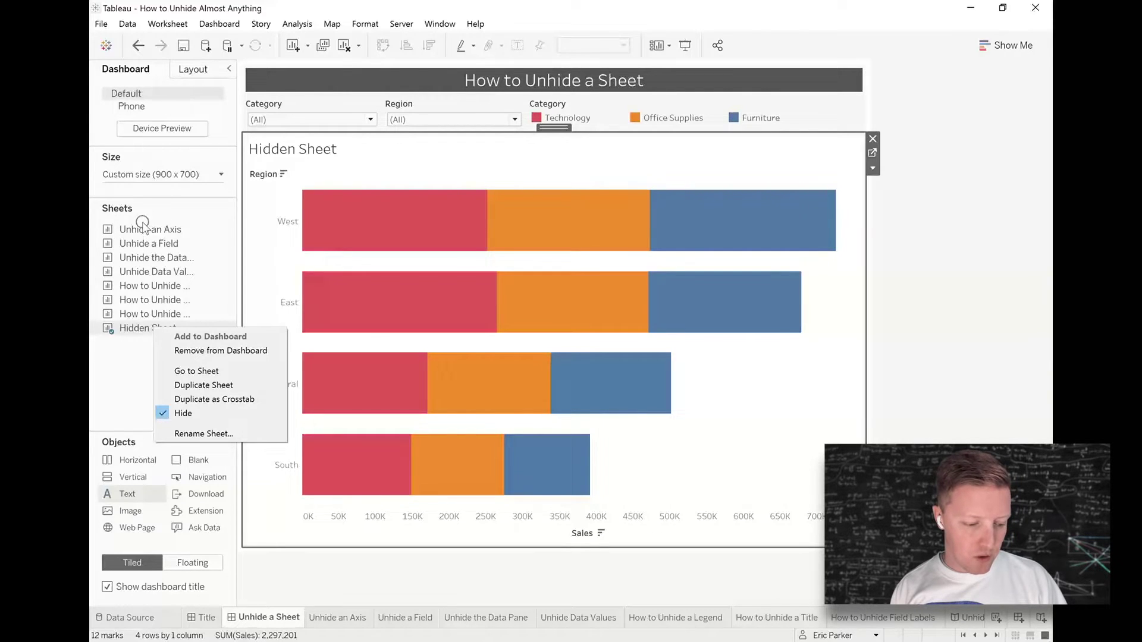
pyautogui.click(189, 412)
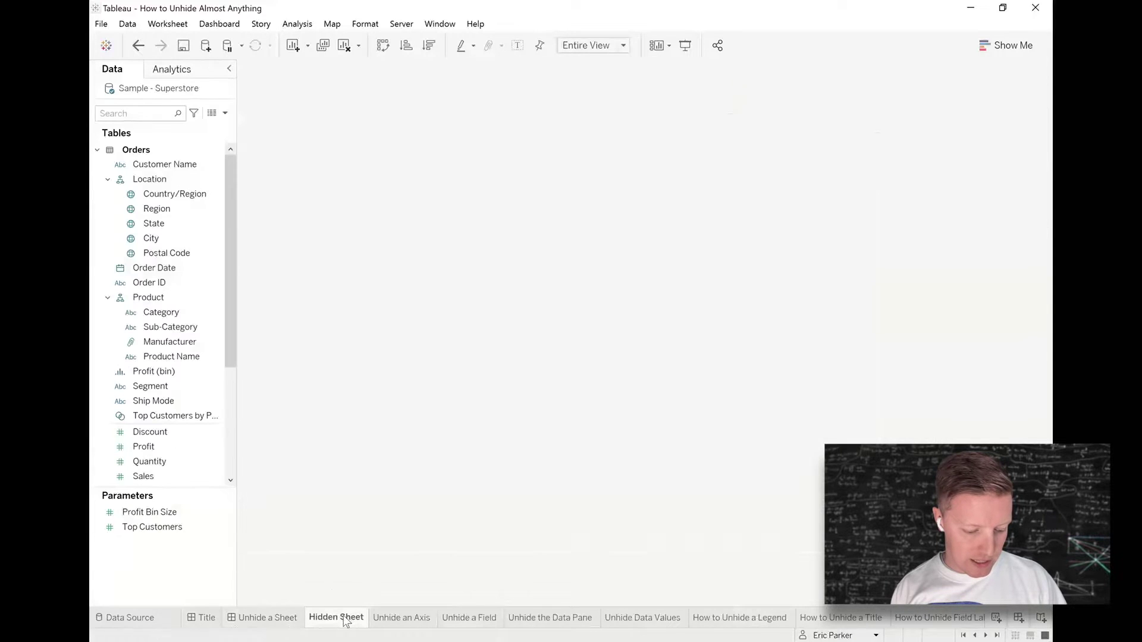
pyautogui.click(343, 619)
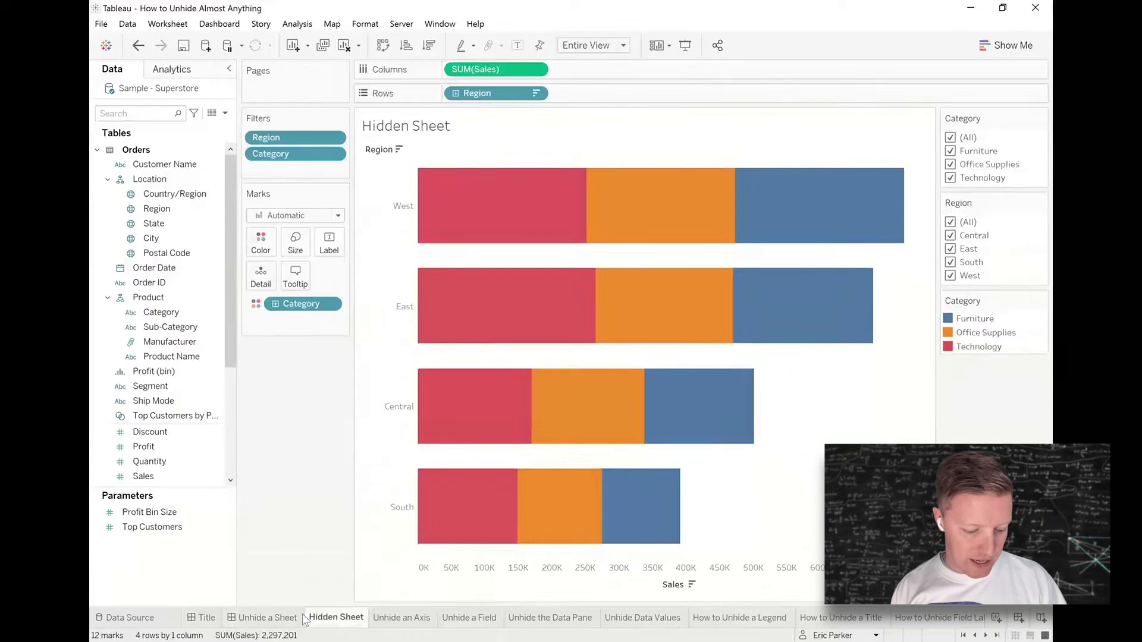
pyautogui.rightClick(347, 620)
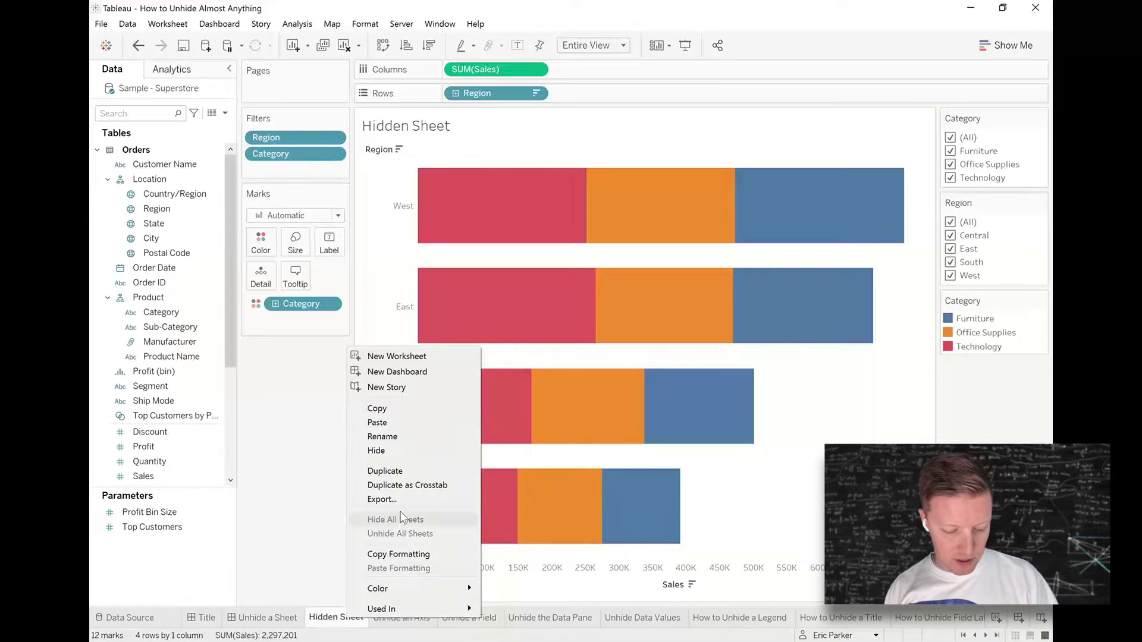
pyautogui.click(392, 451)
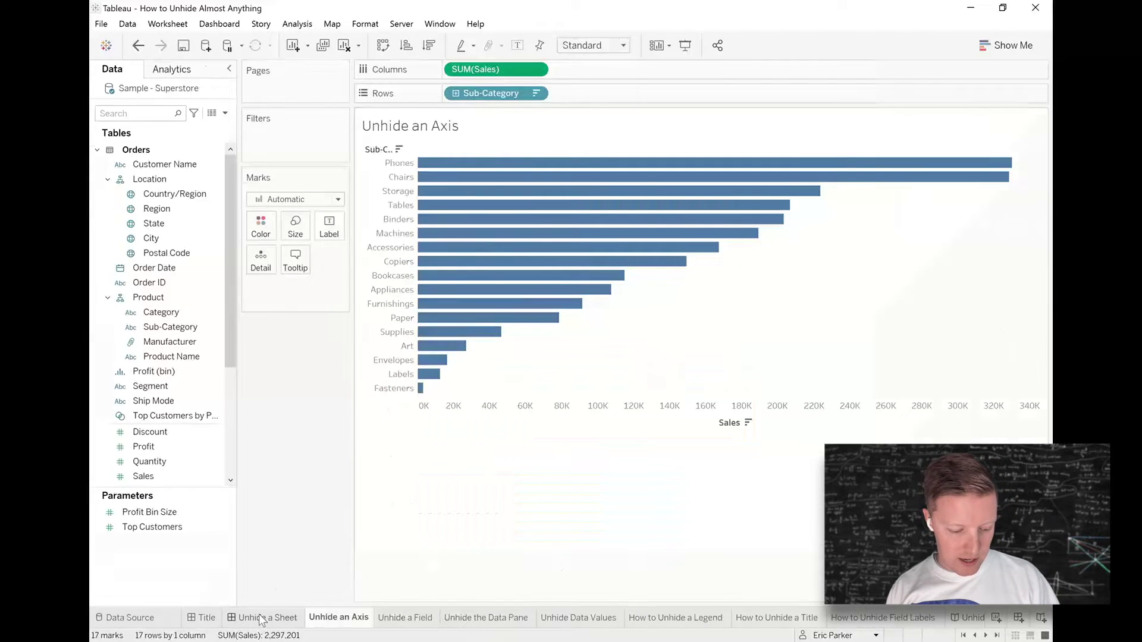
pyautogui.click(262, 620)
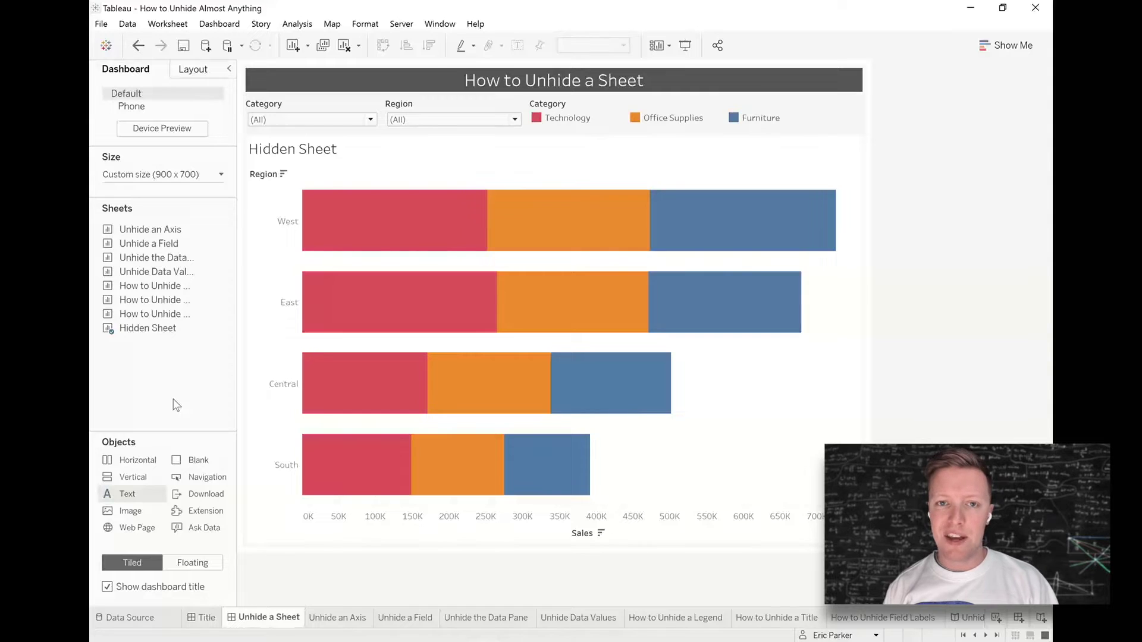
# Open the Unhide an Axis worksheet and turn off Show Header for the Sales axis
pyautogui.click(340, 624)
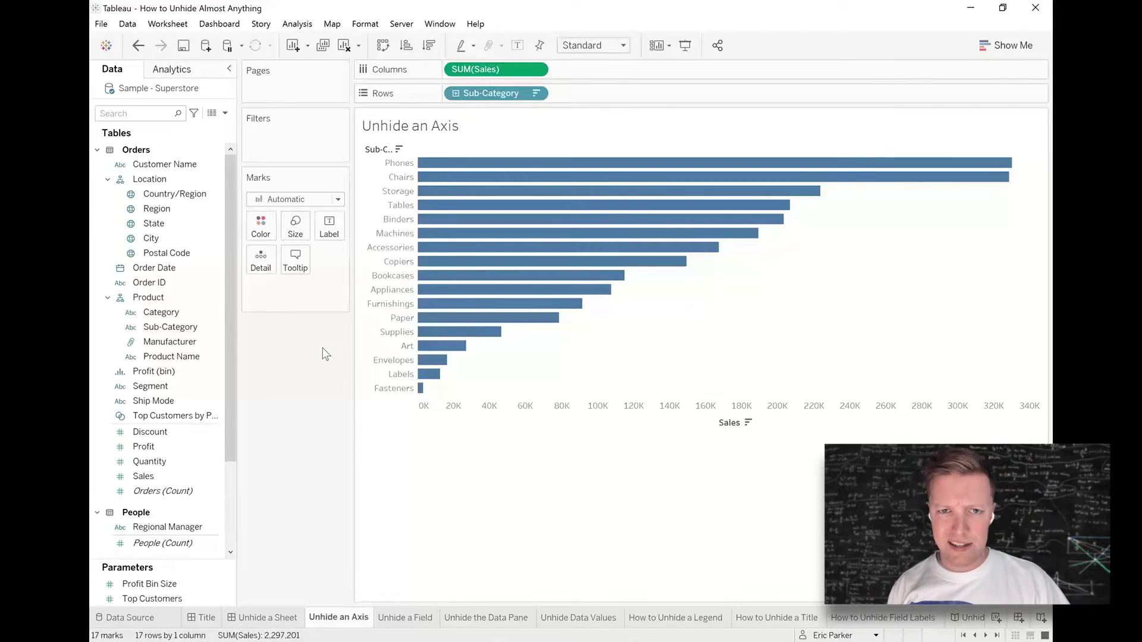
pyautogui.rightClick(557, 410)
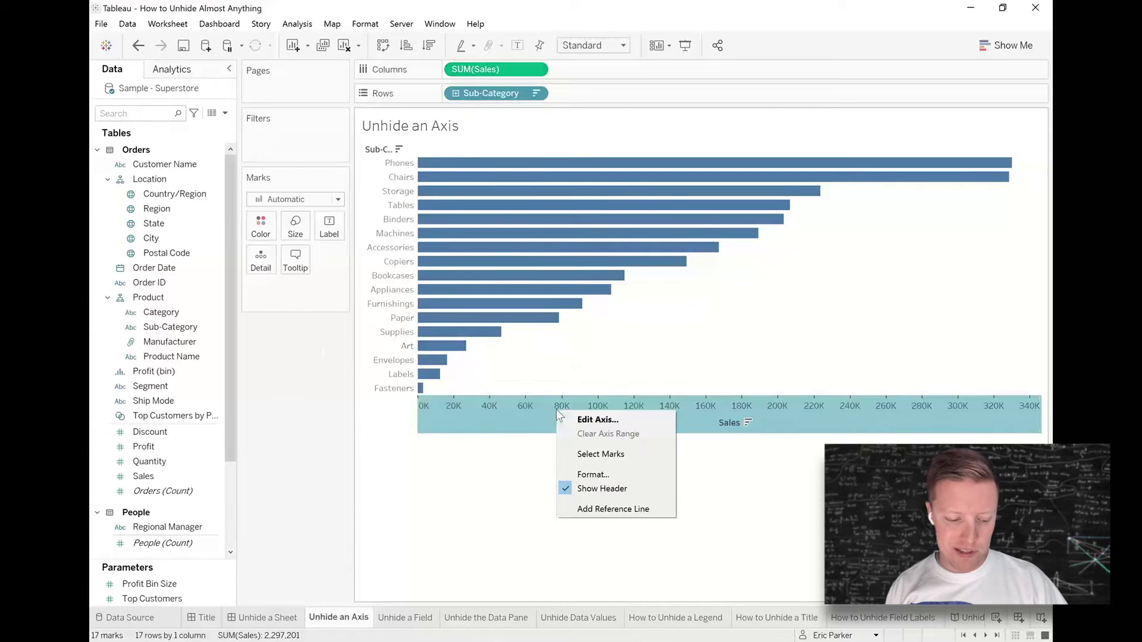
pyautogui.click(606, 488)
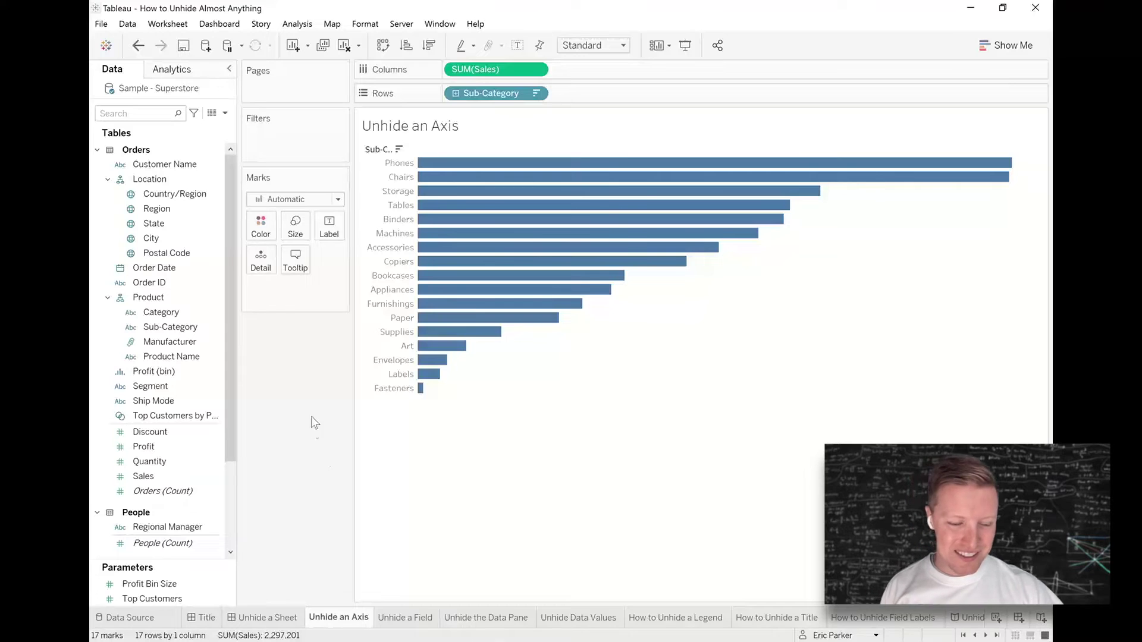
# Re-enable Show Header on SUM(Sales) and toggle the Sub-Category header off and back on
pyautogui.rightClick(488, 72)
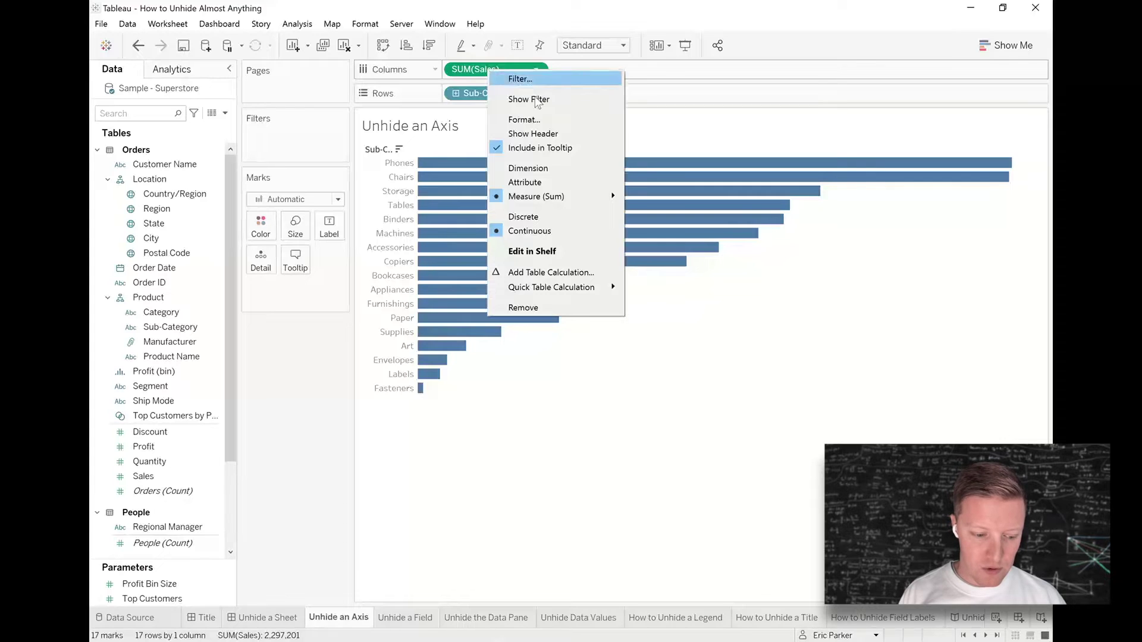
pyautogui.click(548, 136)
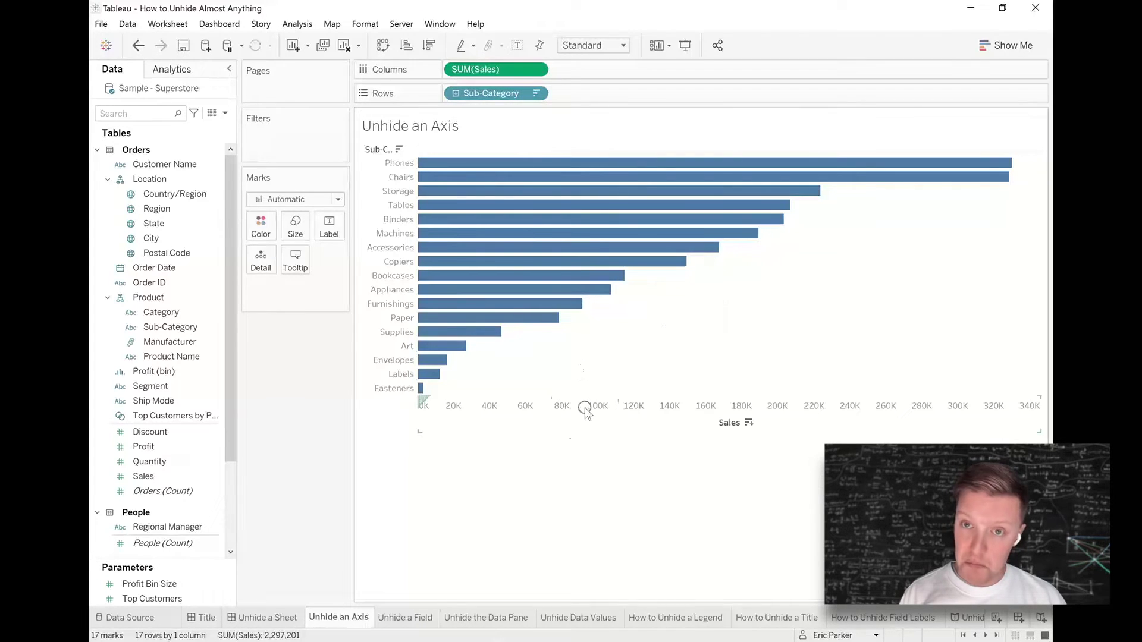
pyautogui.rightClick(483, 91)
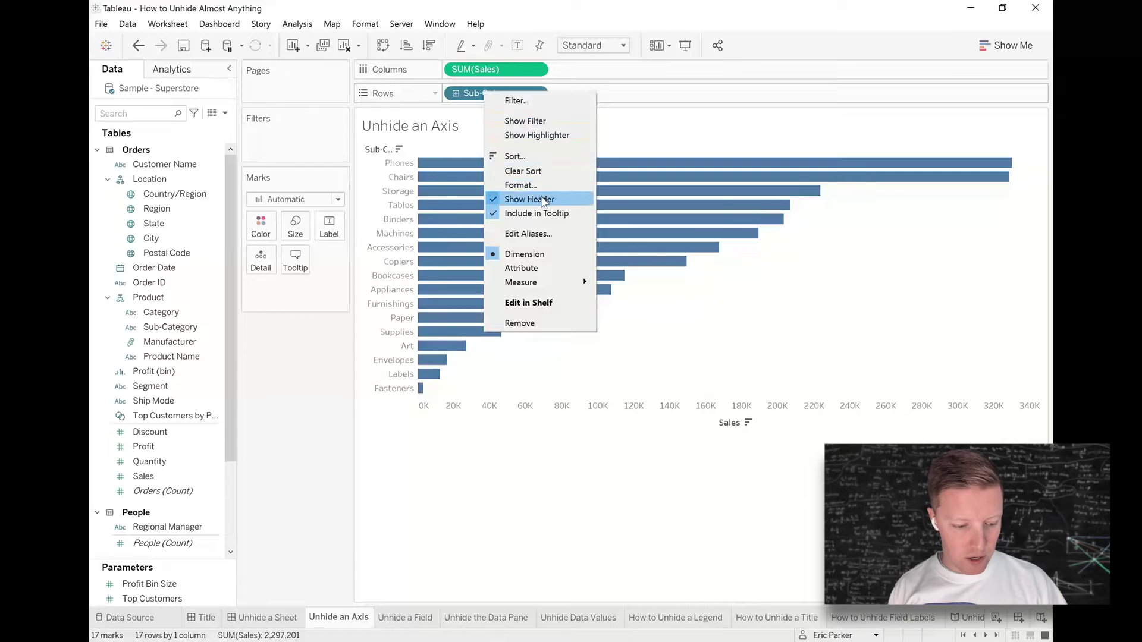
pyautogui.click(542, 200)
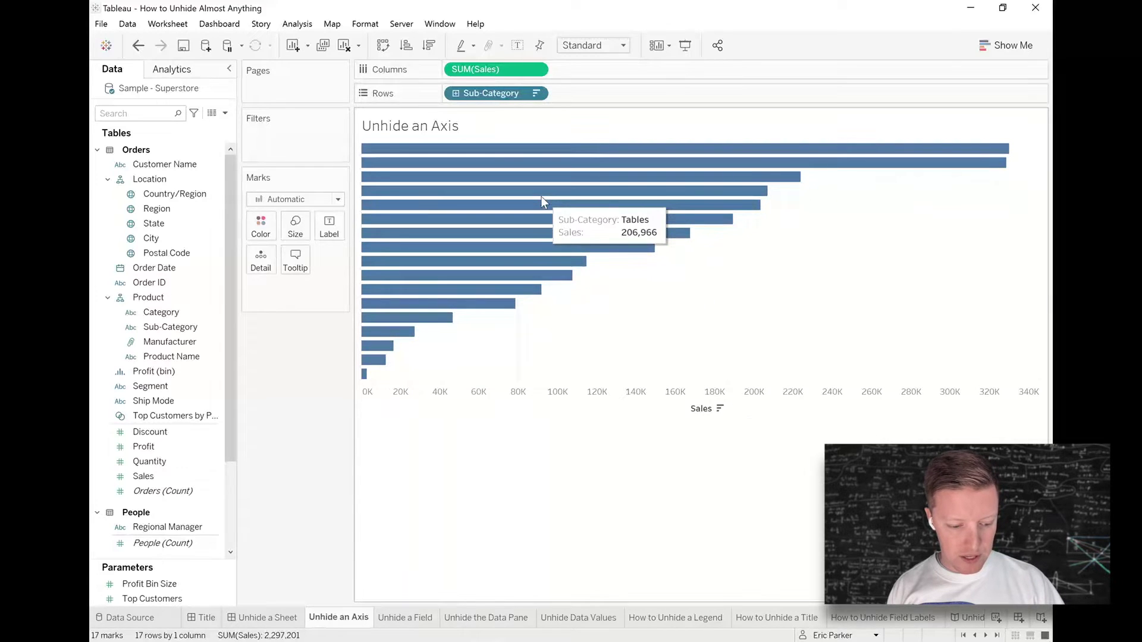
pyautogui.rightClick(500, 99)
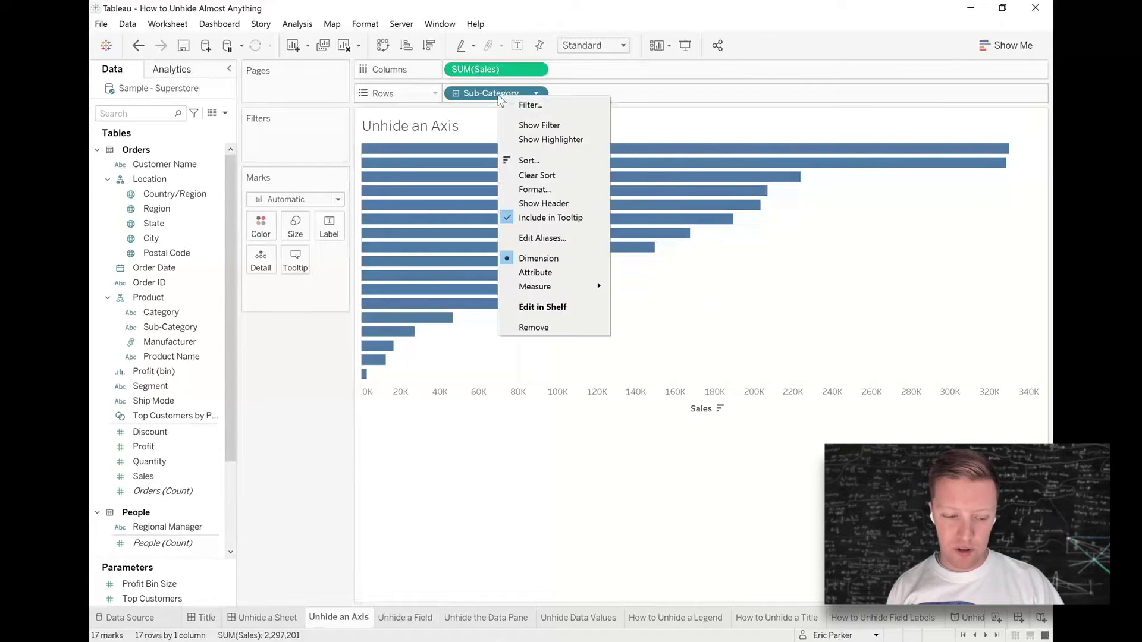
pyautogui.click(565, 204)
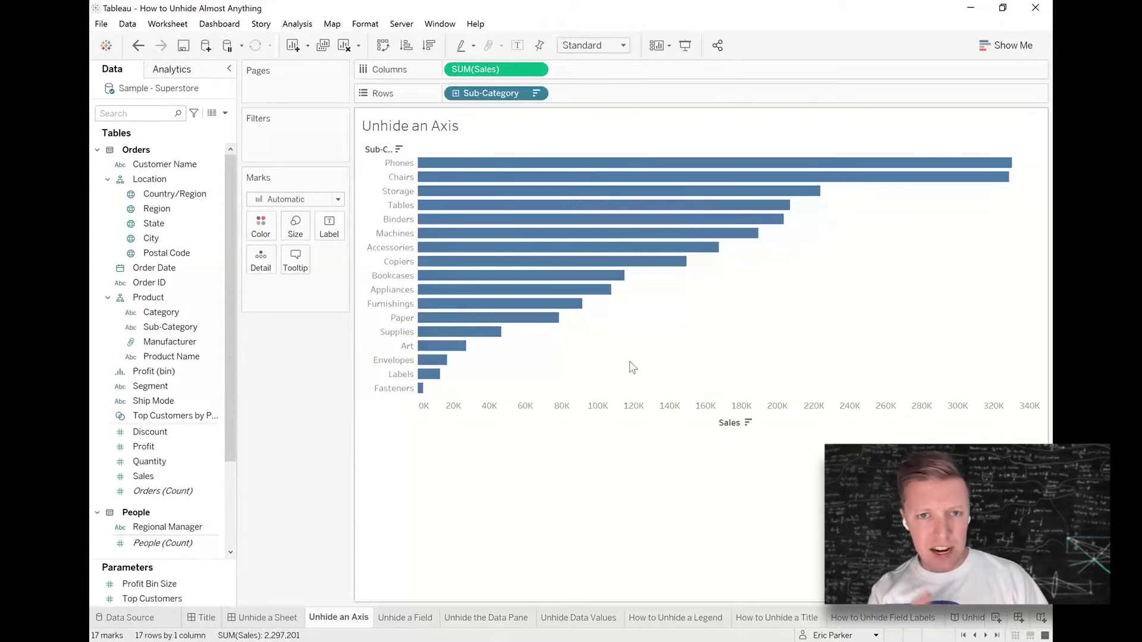
# Bring up the Edit Axis dialog for the Sales axis
pyautogui.rightClick(637, 407)
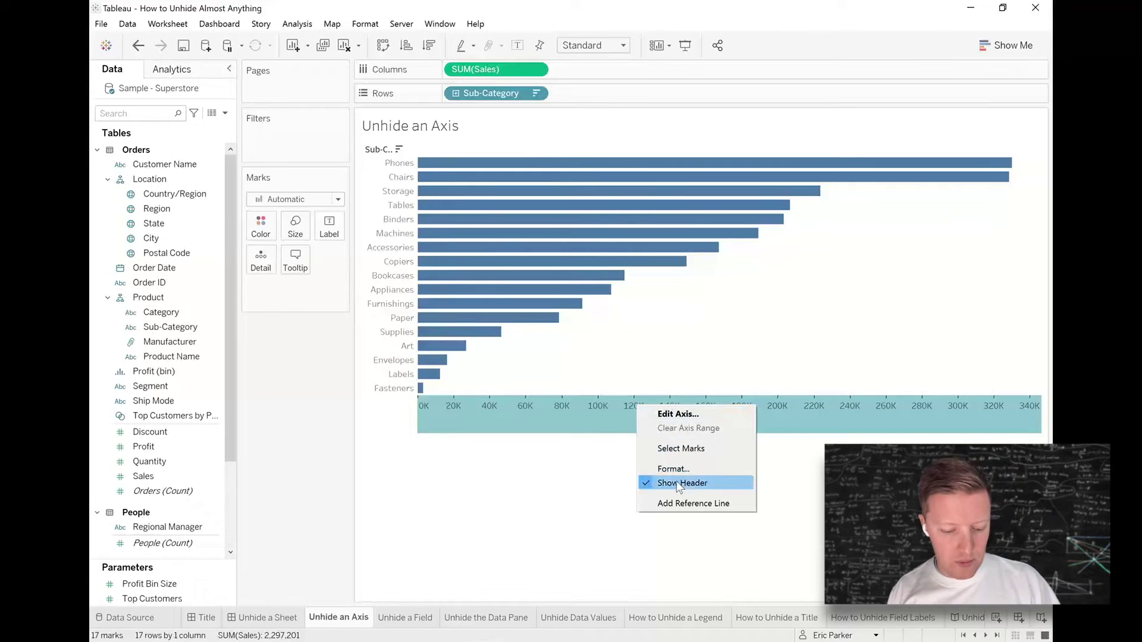
pyautogui.click(518, 494)
pyautogui.rightClick(487, 72)
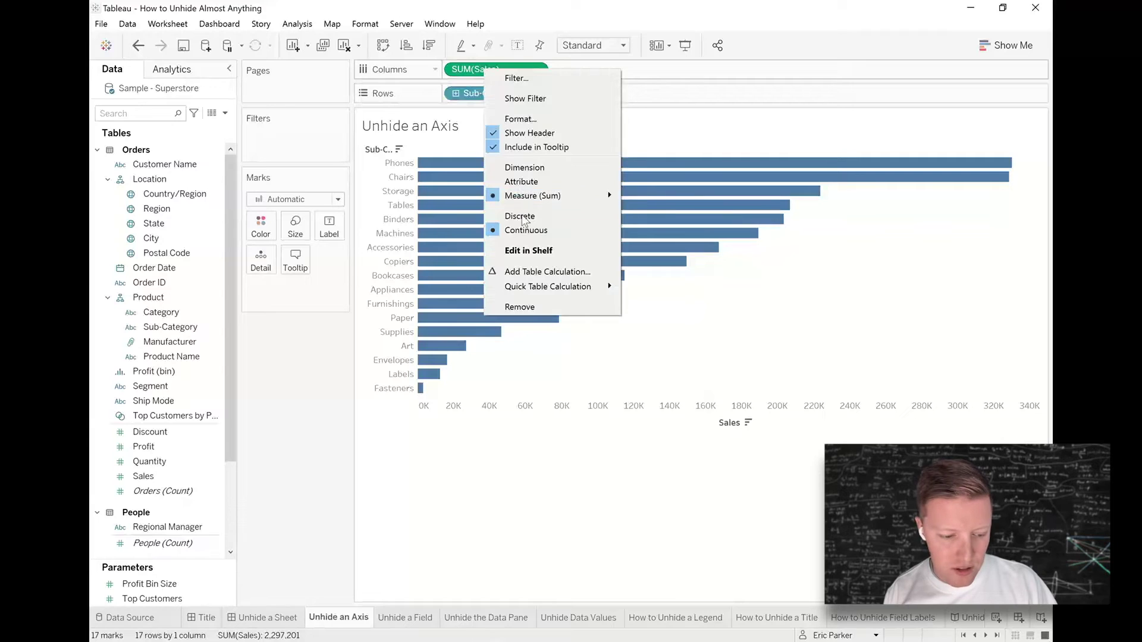
pyautogui.click(604, 456)
pyautogui.rightClick(650, 414)
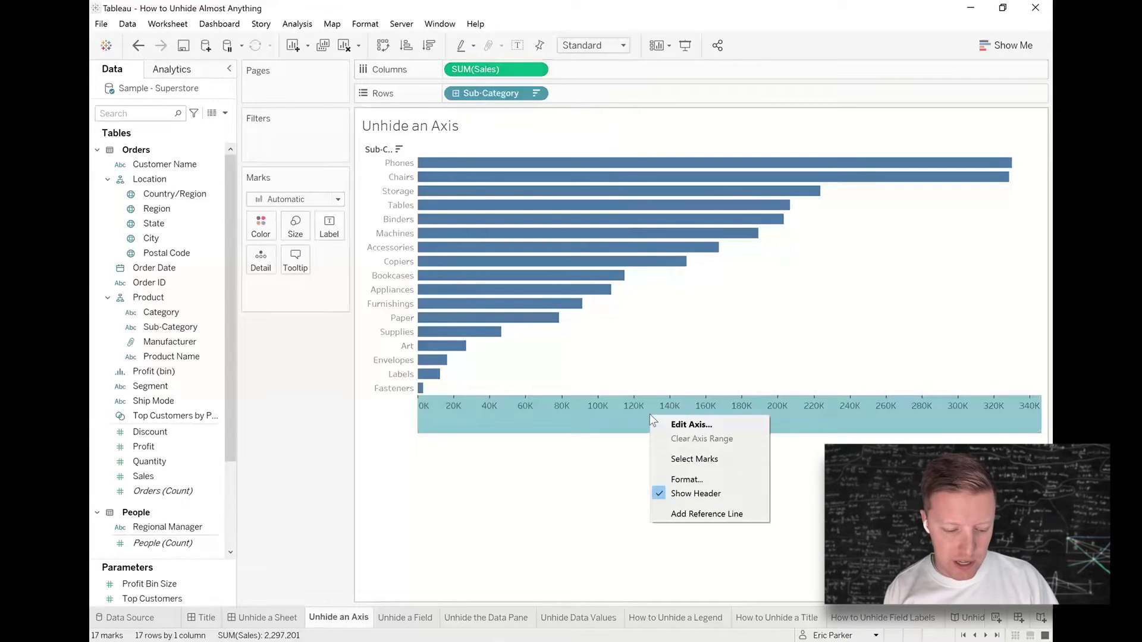
pyautogui.click(688, 429)
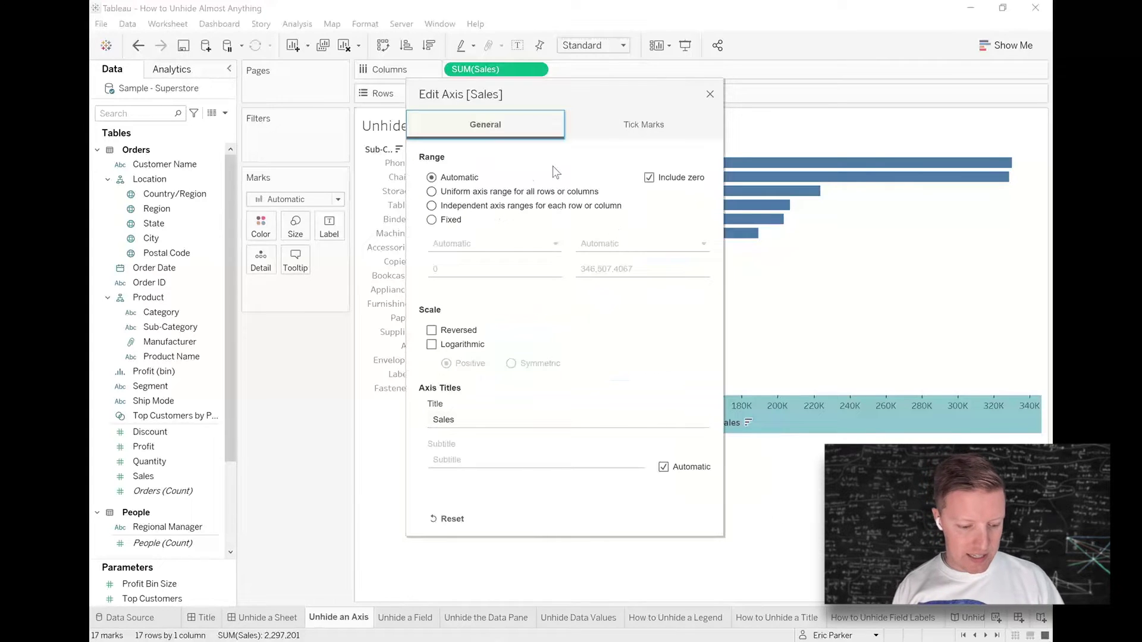
# Set both major and minor tick marks of the Sales axis to None
pyautogui.doubleClick(475, 419)
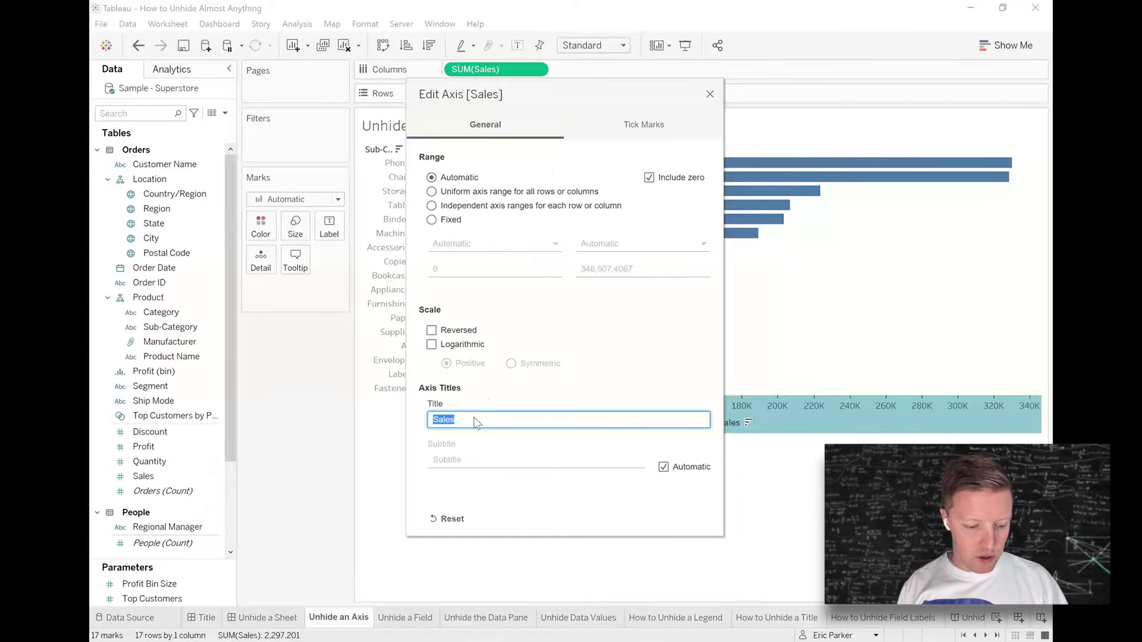
pyautogui.click(630, 126)
pyautogui.click(432, 205)
pyautogui.click(431, 330)
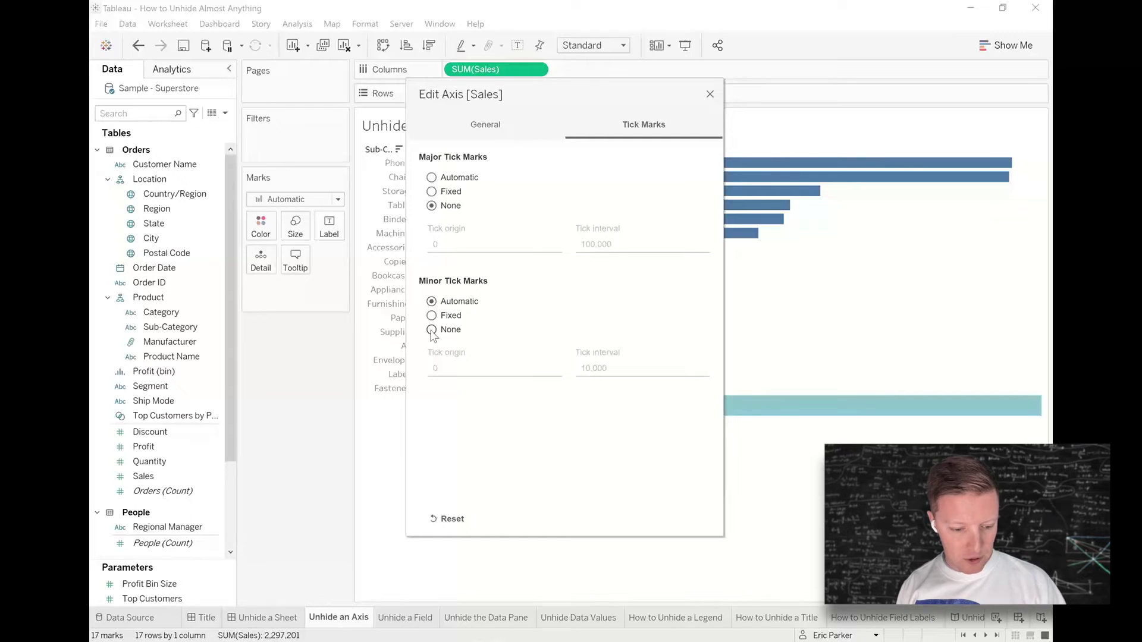
pyautogui.click(709, 94)
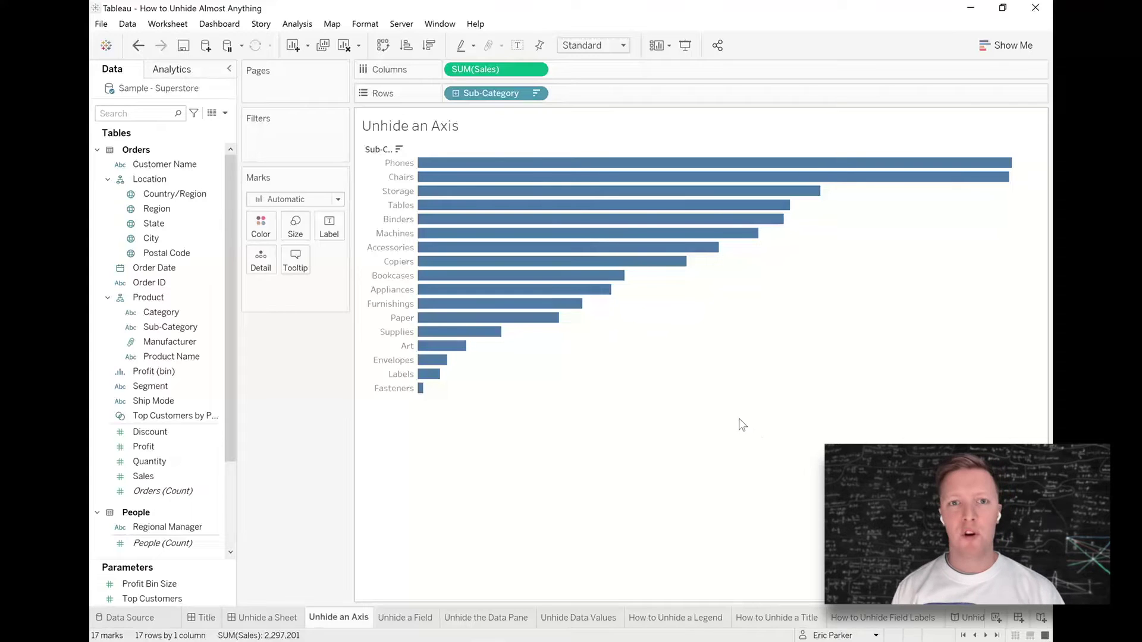
# Title the Sales axis 'Sales' with Automatic major tick marks, then go to the Unhide a Field sheet
pyautogui.rightClick(687, 408)
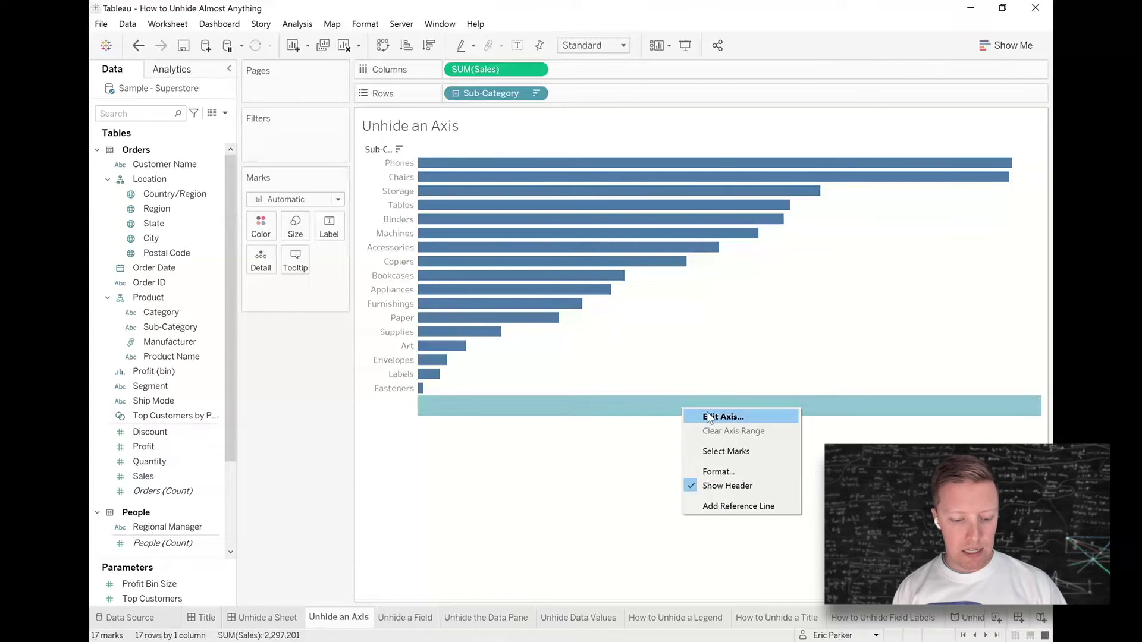
pyautogui.click(709, 418)
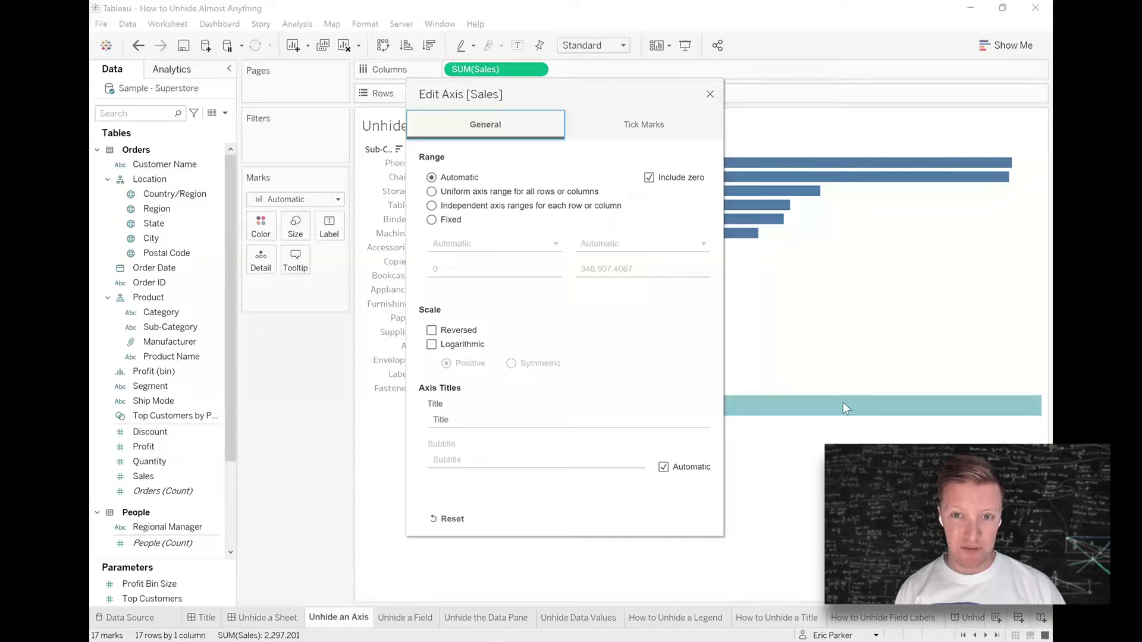
pyautogui.click(498, 418)
pyautogui.write('Sales')
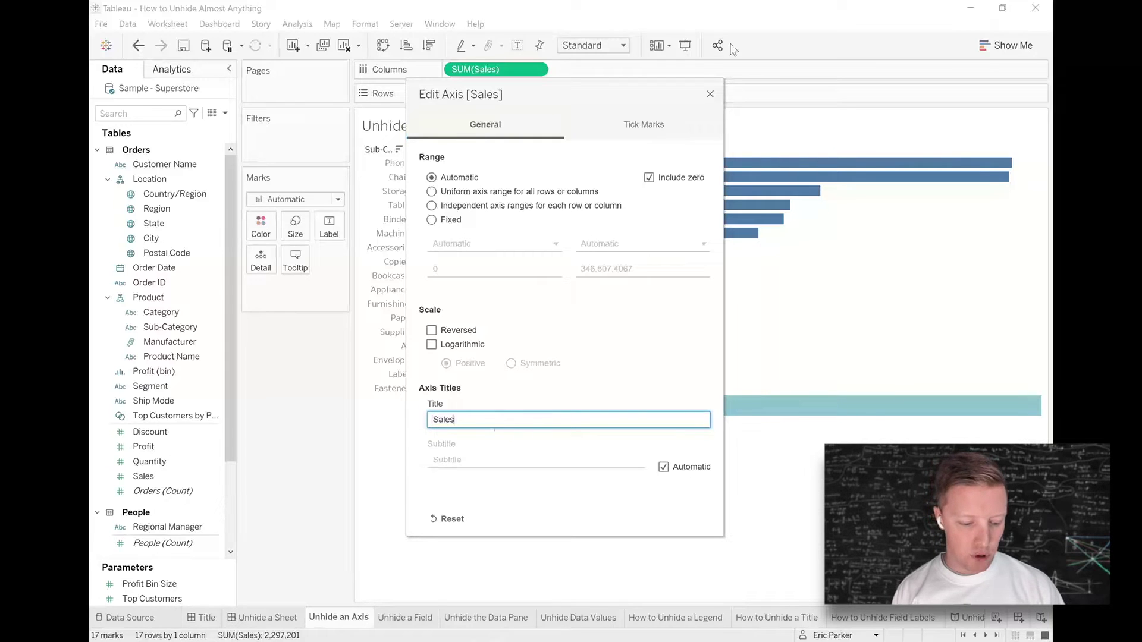
pyautogui.click(667, 140)
pyautogui.click(432, 177)
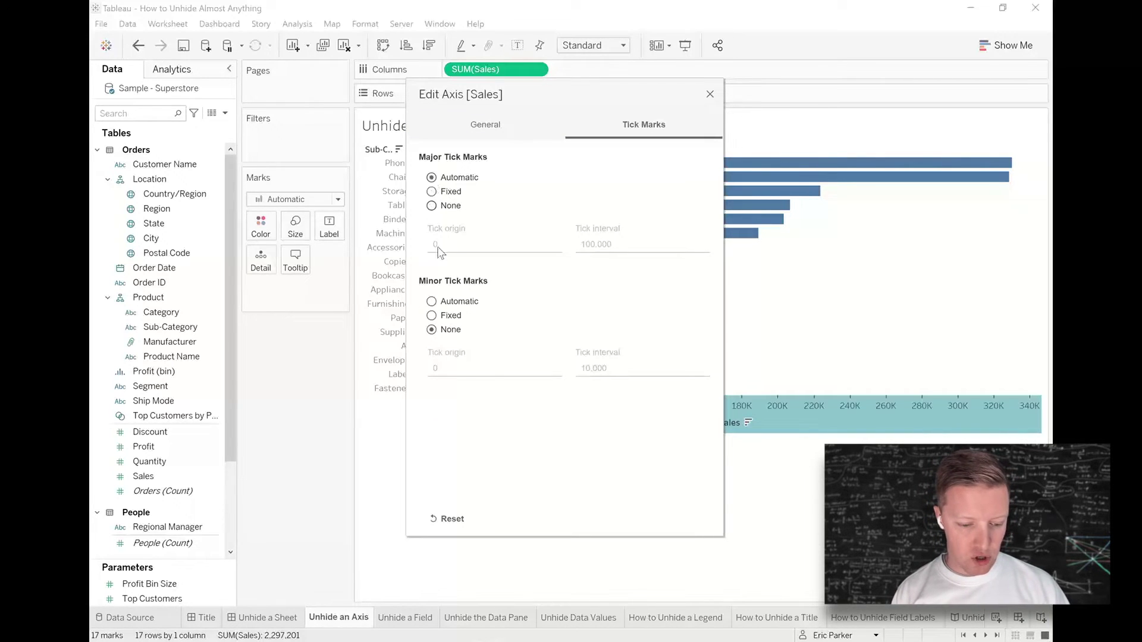
pyautogui.click(709, 94)
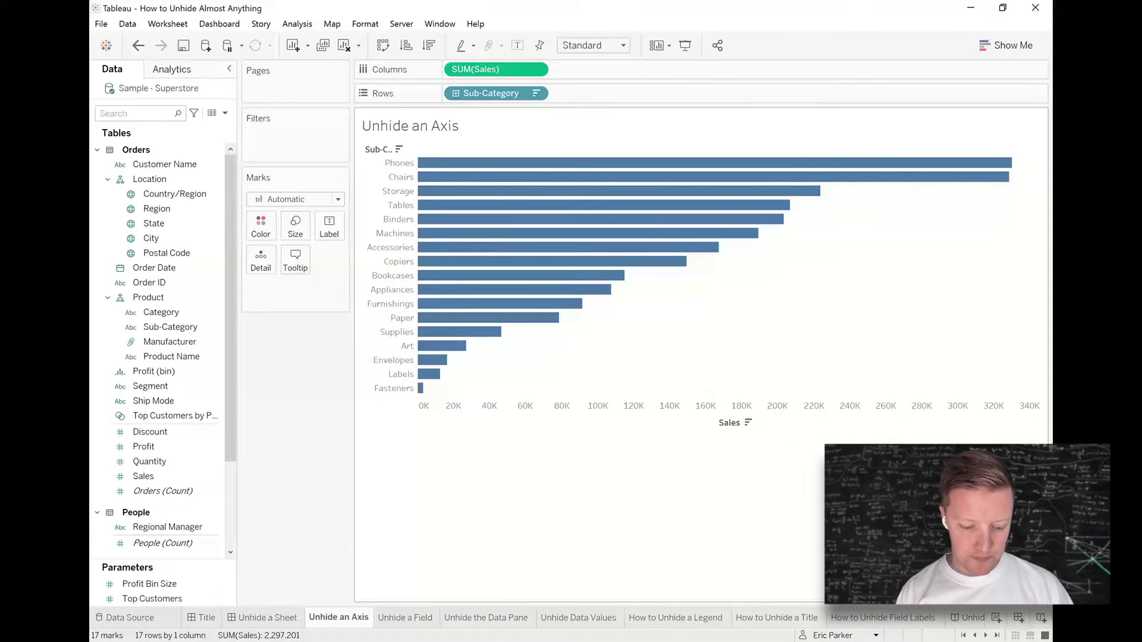
pyautogui.hotkey('ctrl', 'Tab')
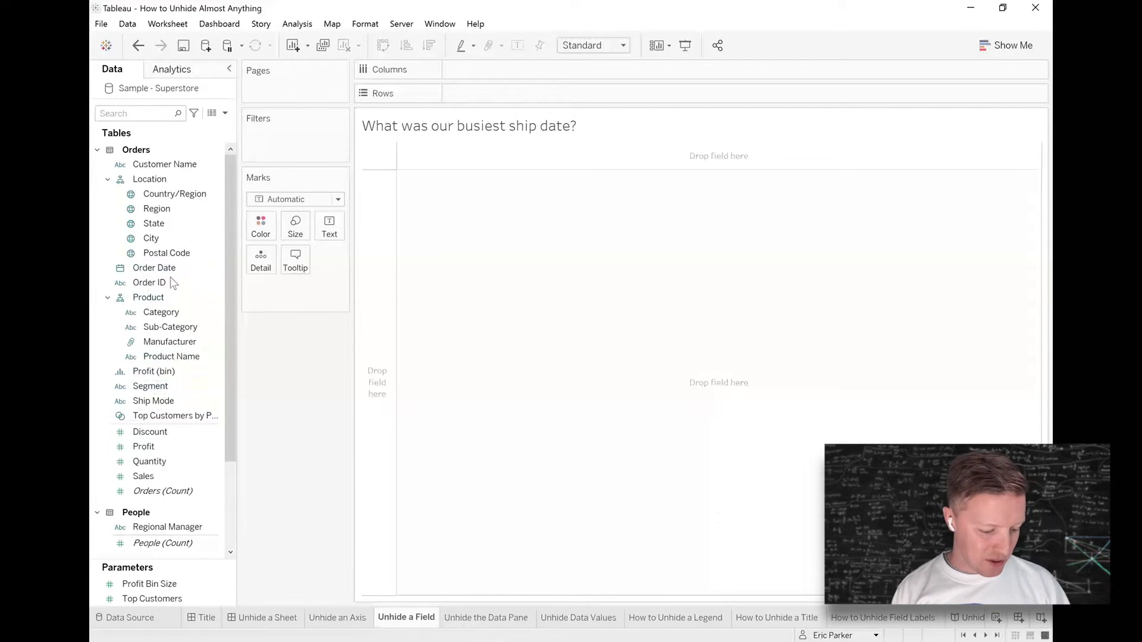
# Add Order ID as CNTD(Order ID) and move it to Rows, giving one 5,009-order bar
pyautogui.moveTo(148, 283)
pyautogui.mouseDown()
pyautogui.moveTo(243, 364)
pyautogui.moveTo(526, 238)
pyautogui.moveTo(541, 129)
pyautogui.moveTo(527, 65)
pyautogui.mouseUp()
pyautogui.click(515, 343)
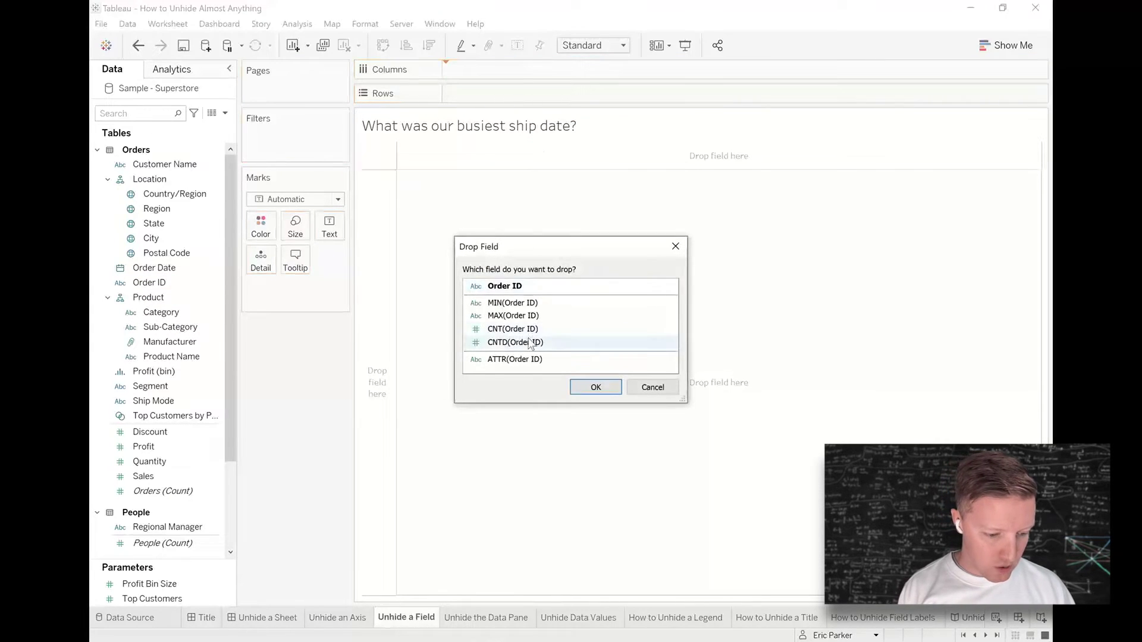
pyautogui.click(603, 388)
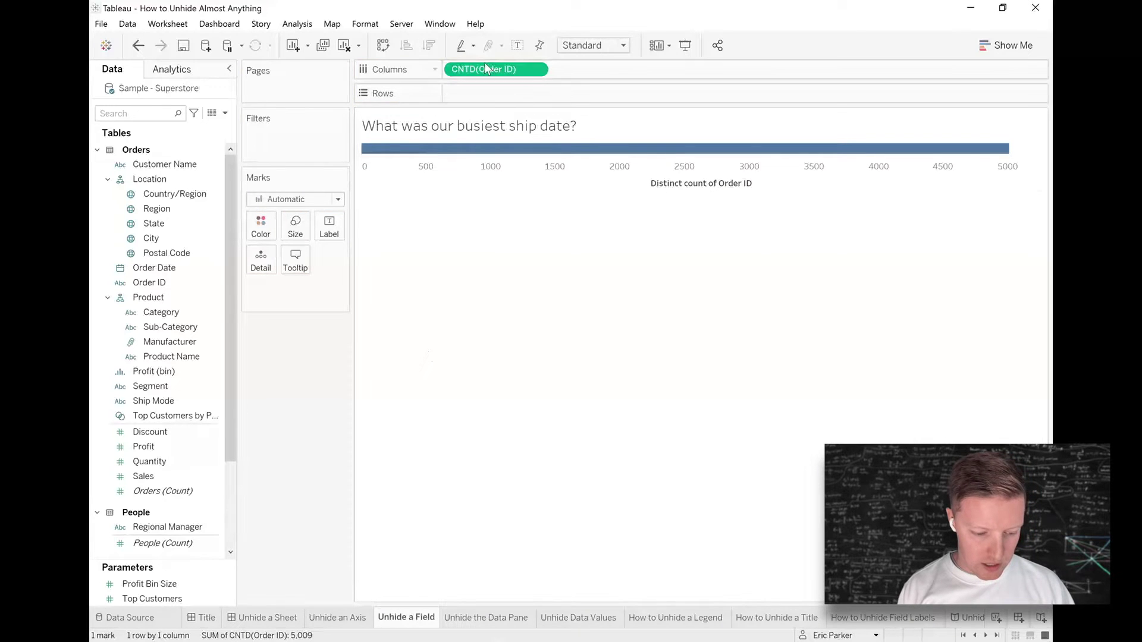
pyautogui.moveTo(485, 70); pyautogui.dragTo(488, 97)
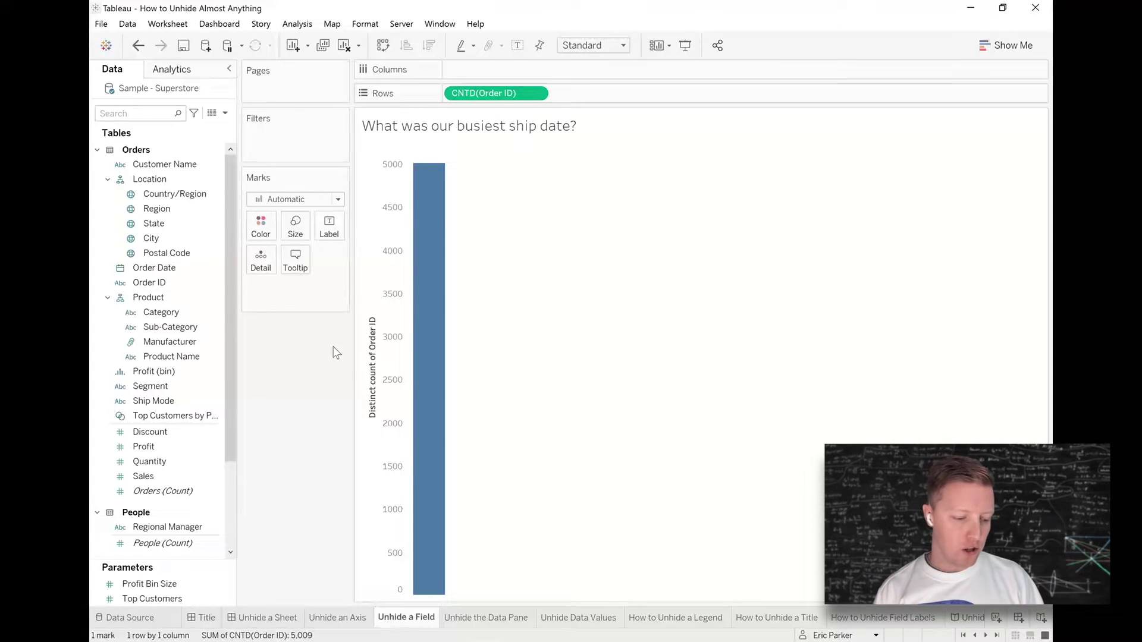
pyautogui.click(112, 113)
pyautogui.write('ship')
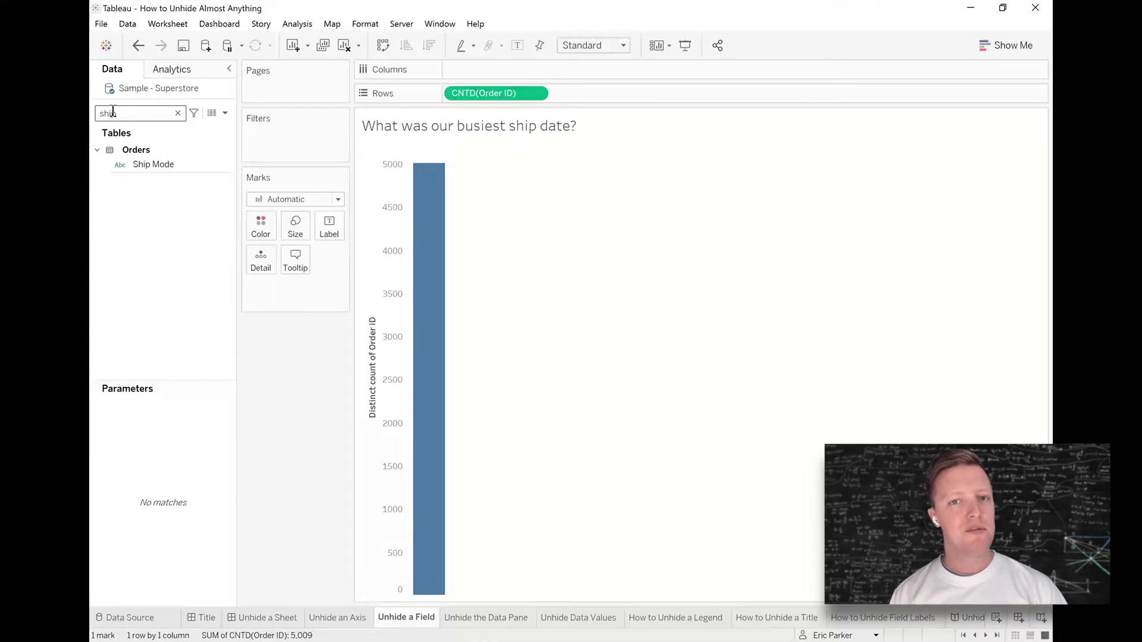
pyautogui.click(177, 113)
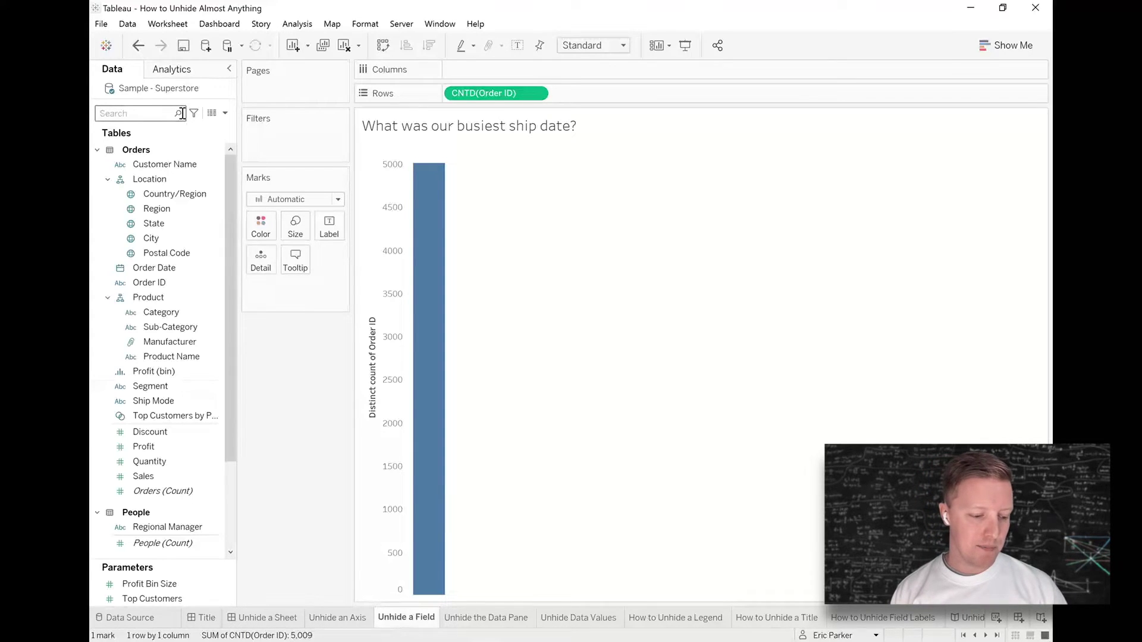
pyautogui.rightClick(151, 447)
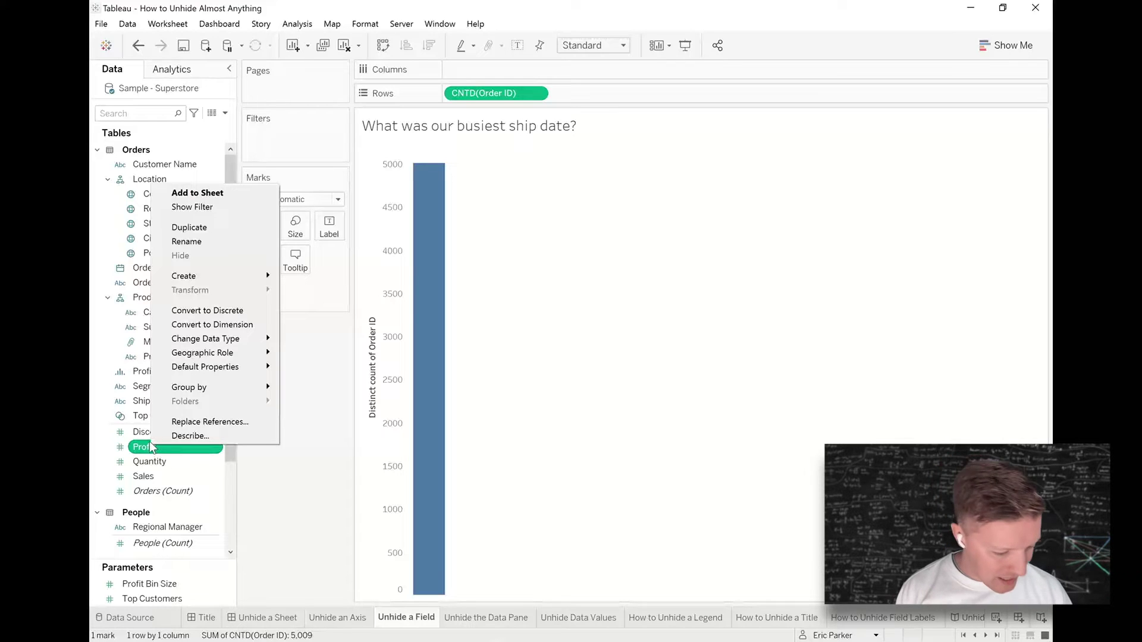
pyautogui.click(234, 448)
pyautogui.moveTo(233, 449); pyautogui.dragTo(230, 539)
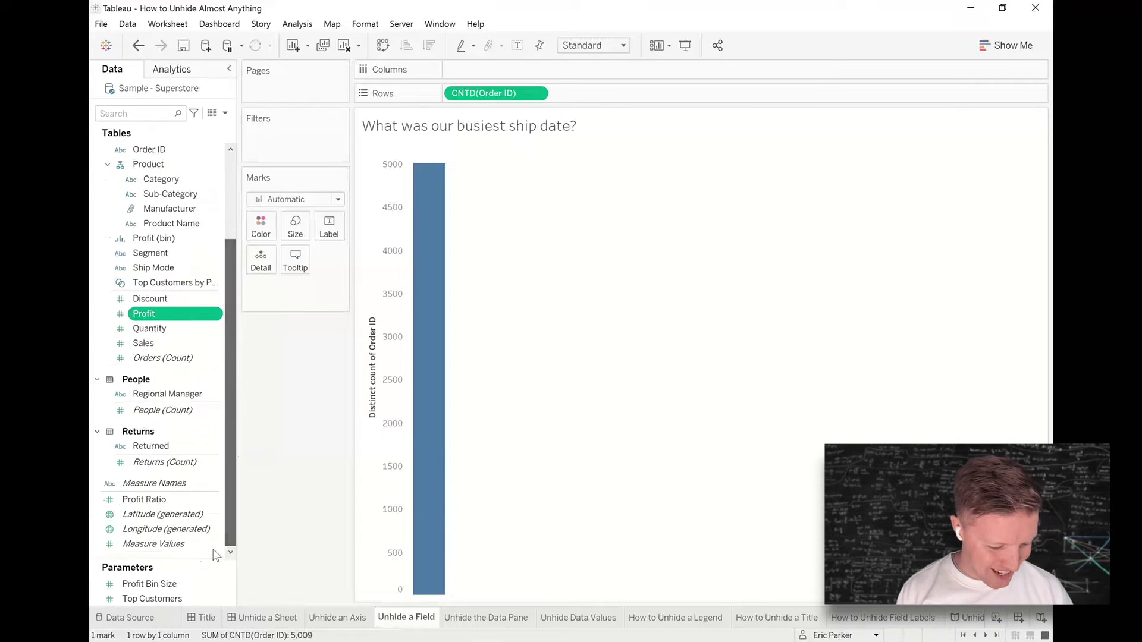
pyautogui.rightClick(120, 554)
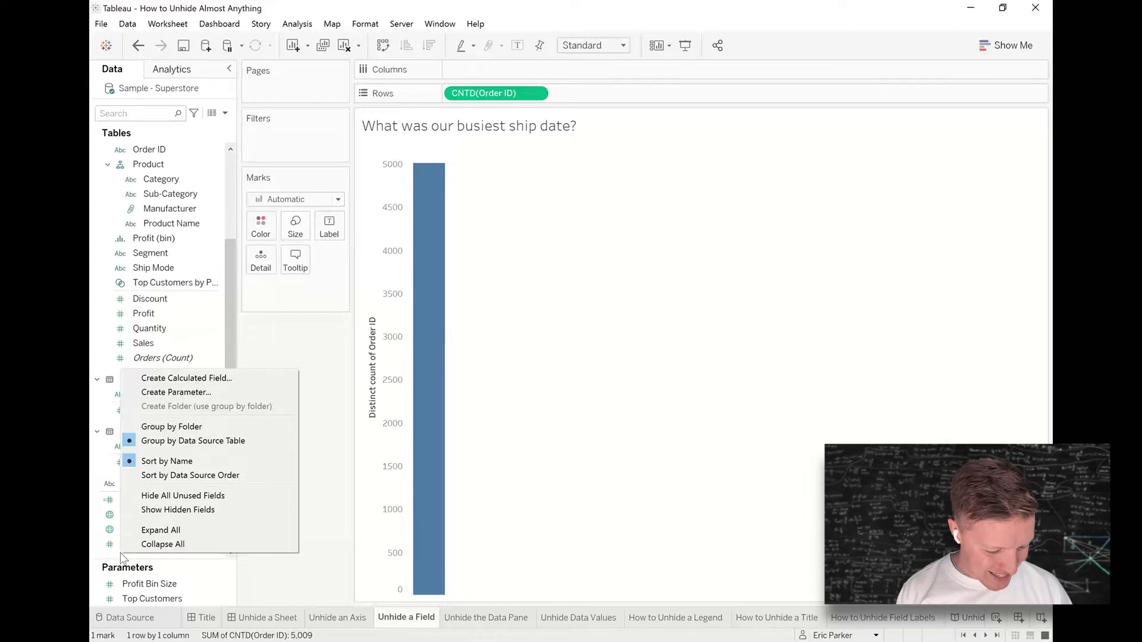
# Show hidden fields in the Data pane and unhide the Ship Date field
pyautogui.click(207, 510)
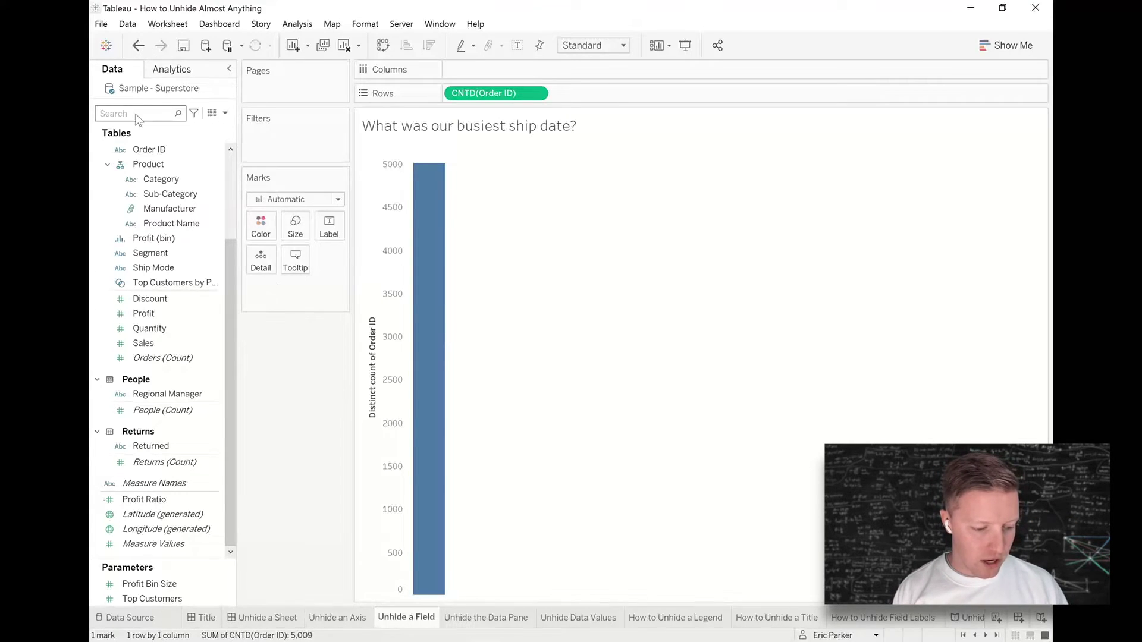
pyautogui.click(224, 114)
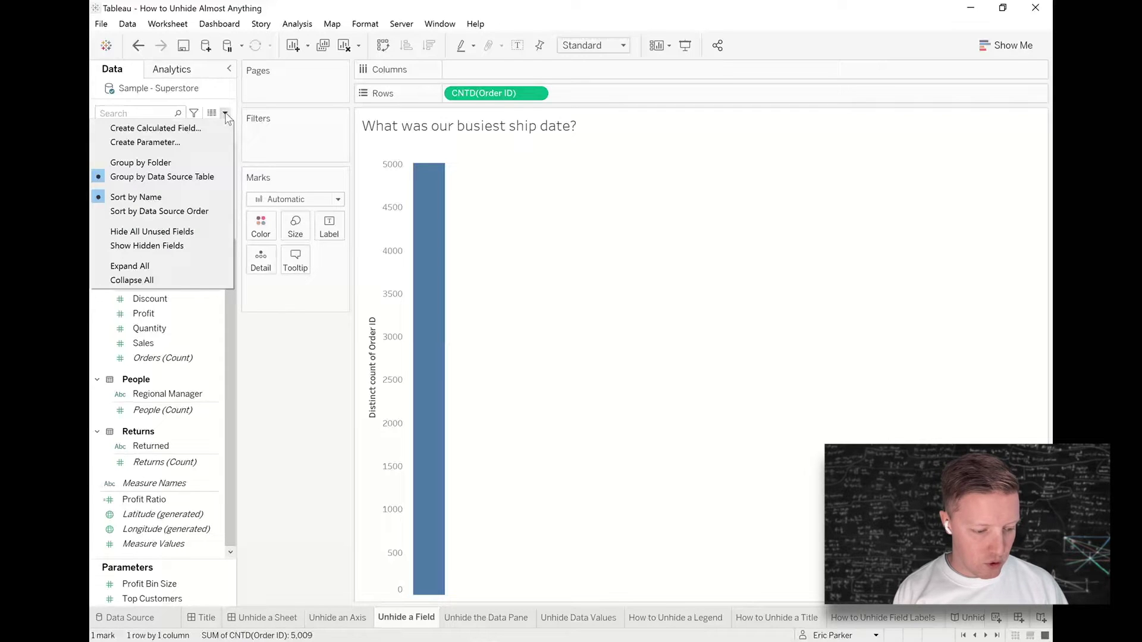
pyautogui.click(193, 242)
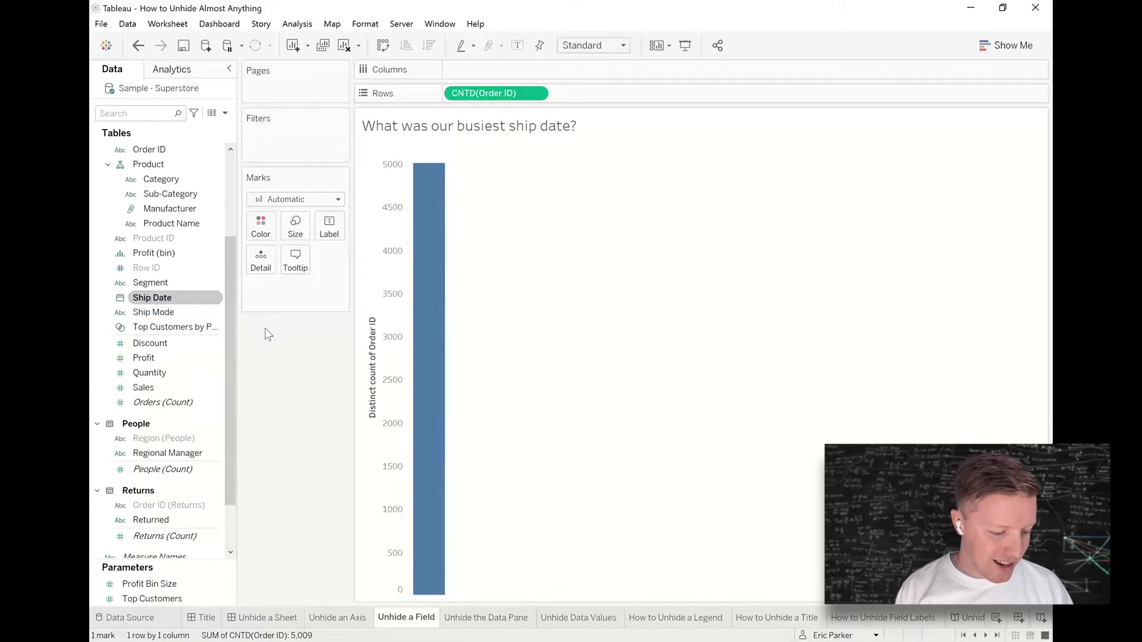
pyautogui.click(158, 360)
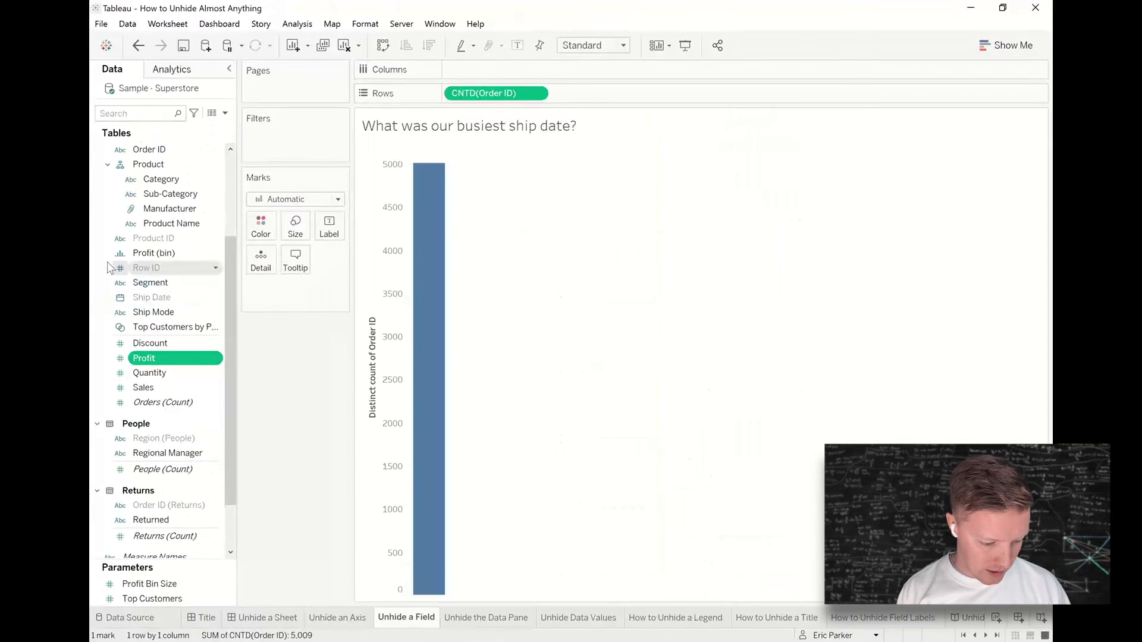
pyautogui.rightClick(147, 297)
pyautogui.click(189, 336)
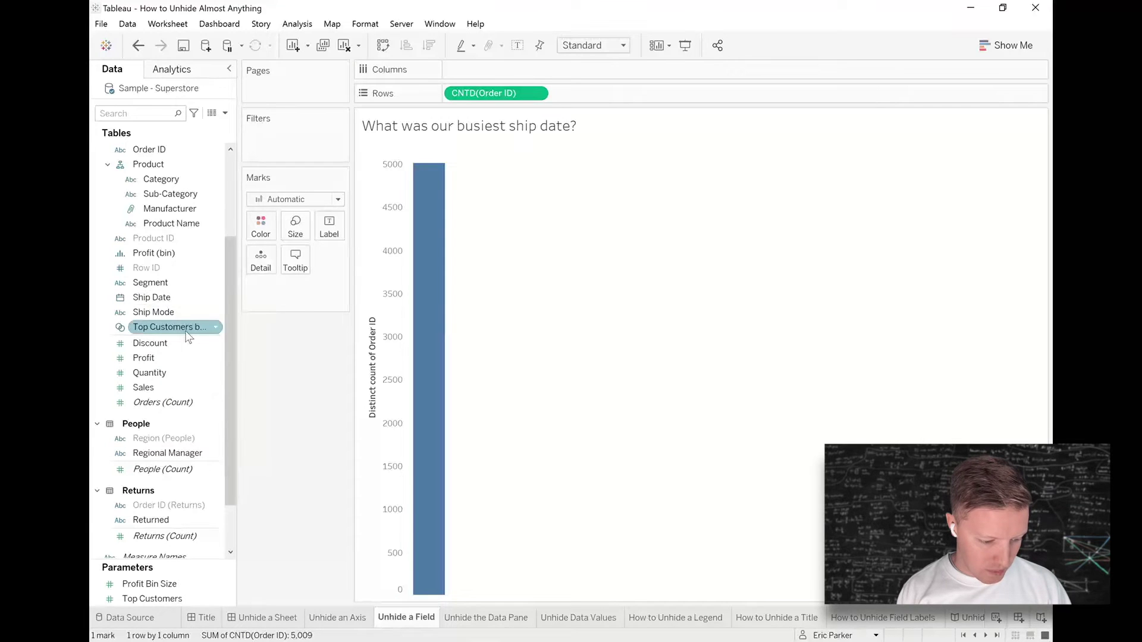
# Place Ship Date on Columns as MDY(Ship Date) and fit the view to Entire View
pyautogui.moveTo(146, 302); pyautogui.dragTo(553, 69)
pyautogui.click(524, 304)
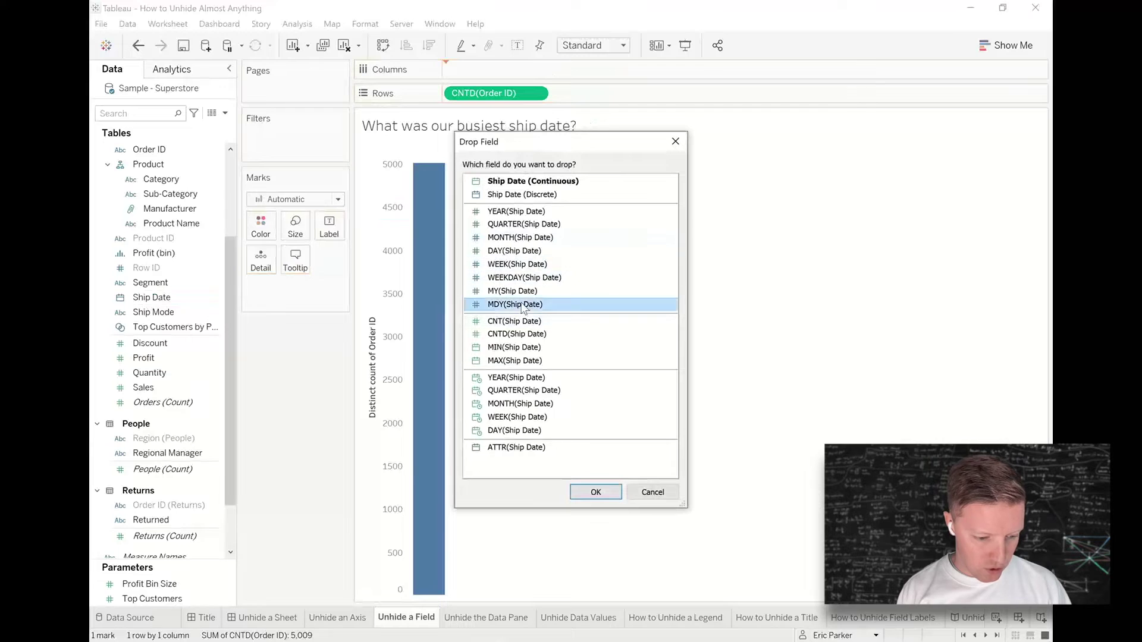
pyautogui.click(595, 492)
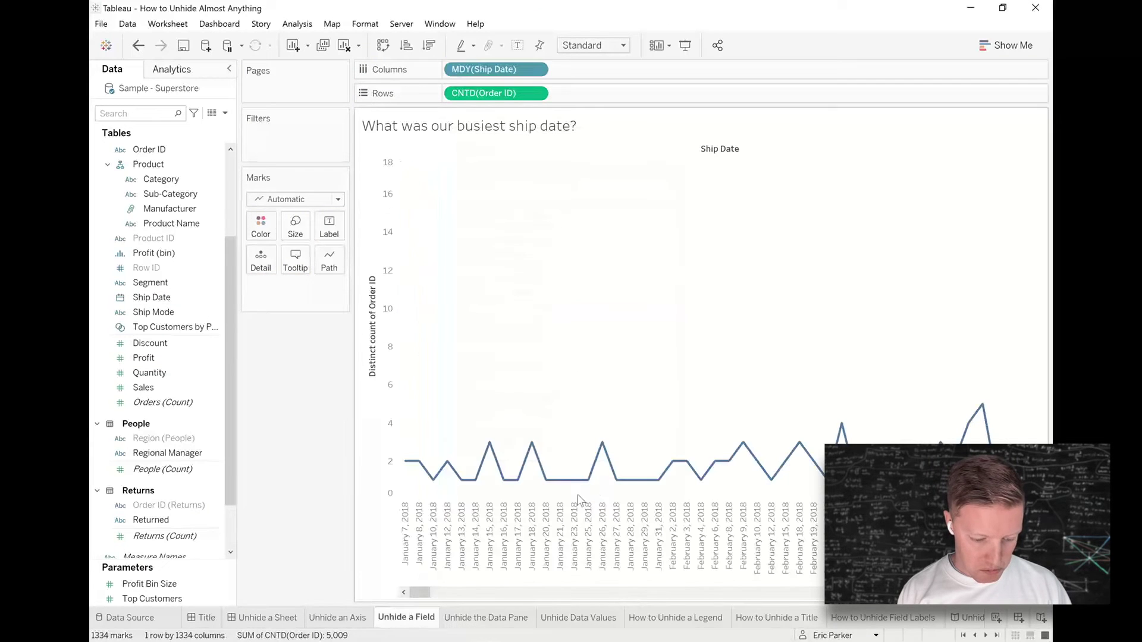
pyautogui.click(589, 46)
pyautogui.click(589, 96)
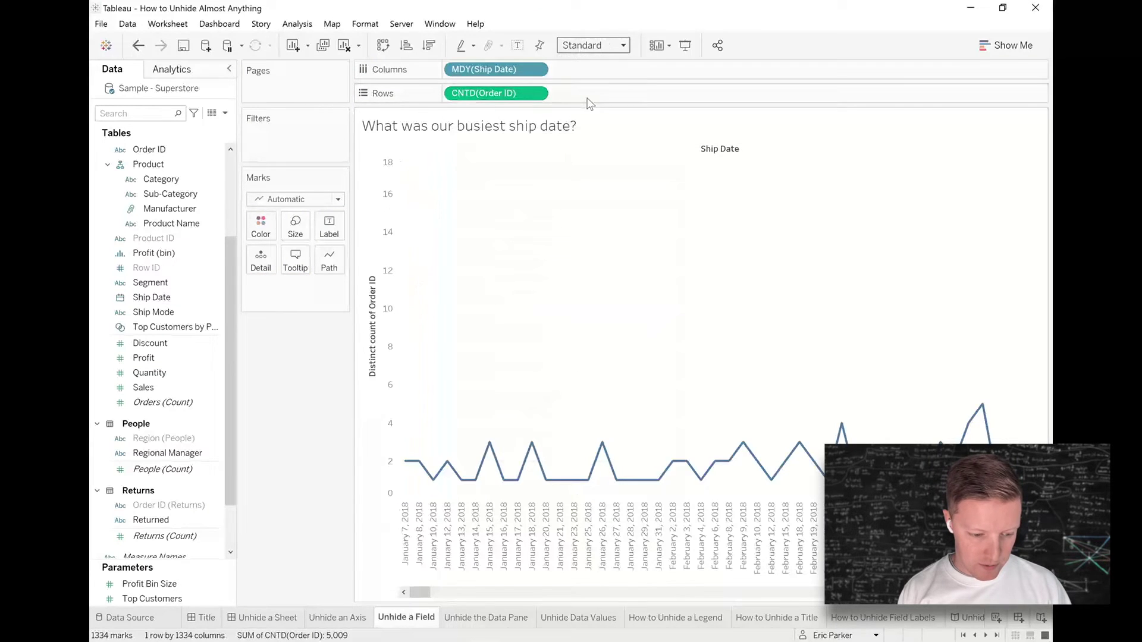
pyautogui.moveTo(1017, 181)
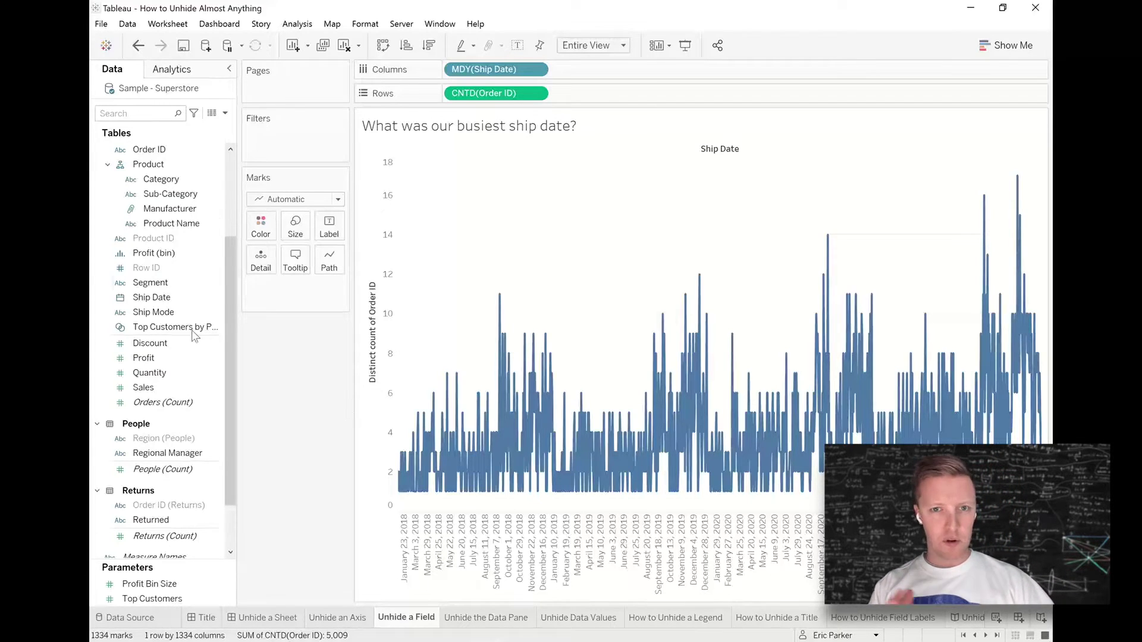
pyautogui.hotkey('ctrl', 'shift', 'd')
pyautogui.moveTo(116, 94); pyautogui.dragTo(148, 150)
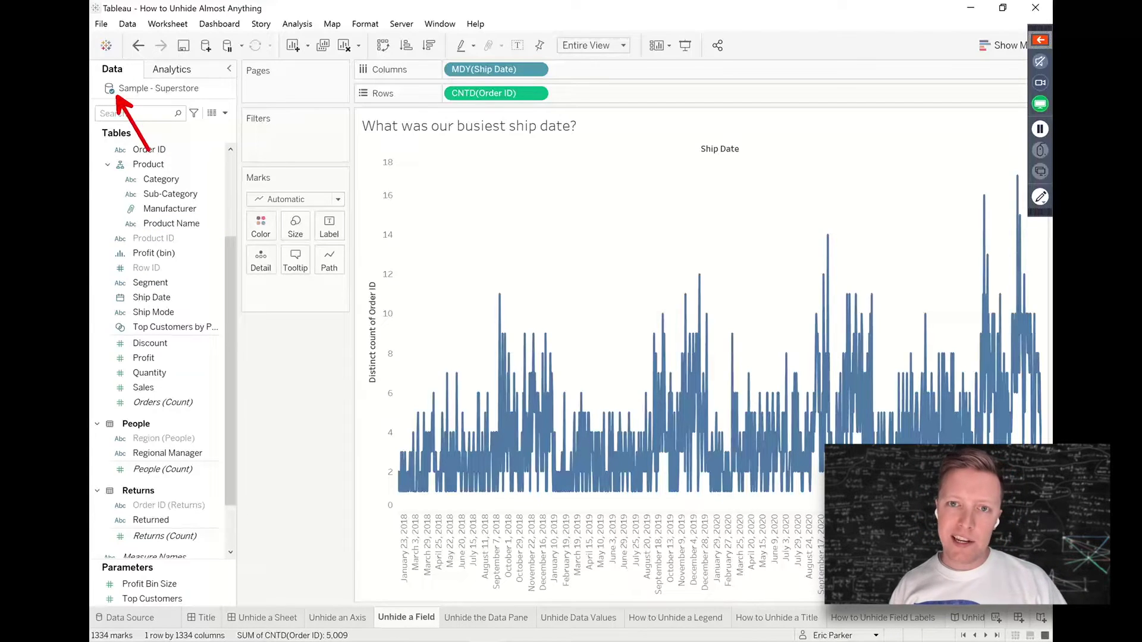
pyautogui.hotkey('ctrl', 'shift', 'd')
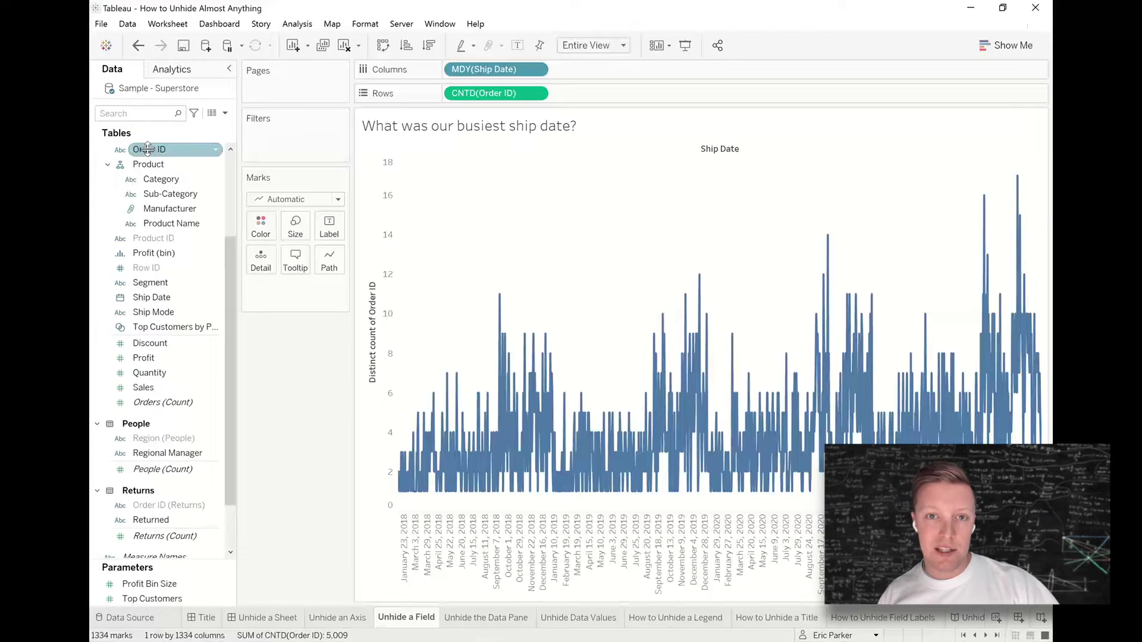
pyautogui.rightClick(132, 90)
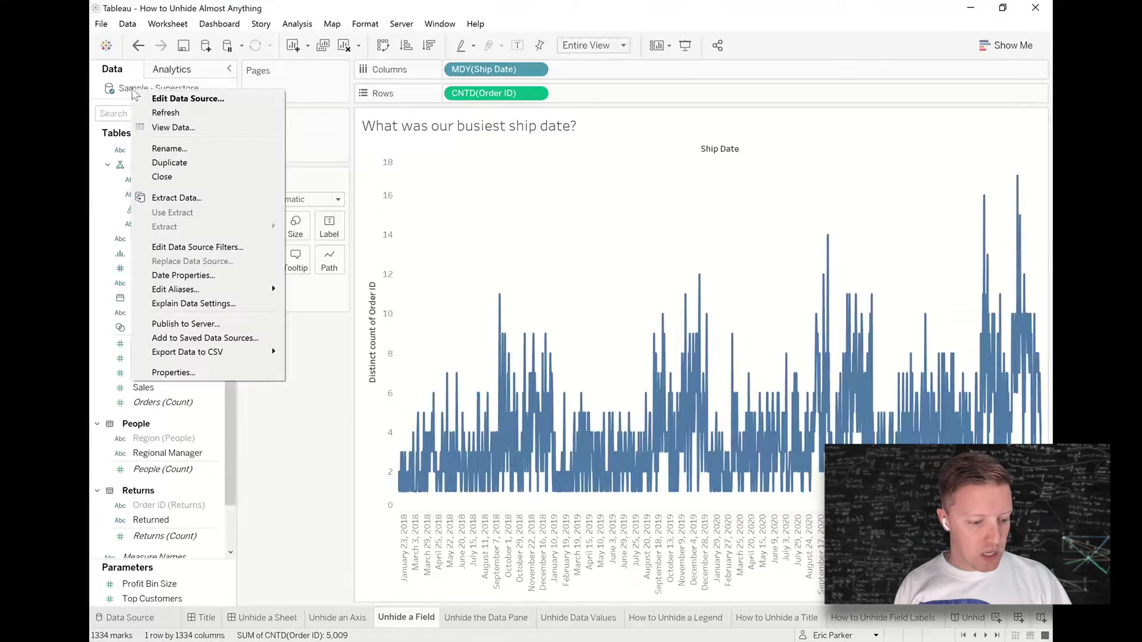
pyautogui.click(213, 198)
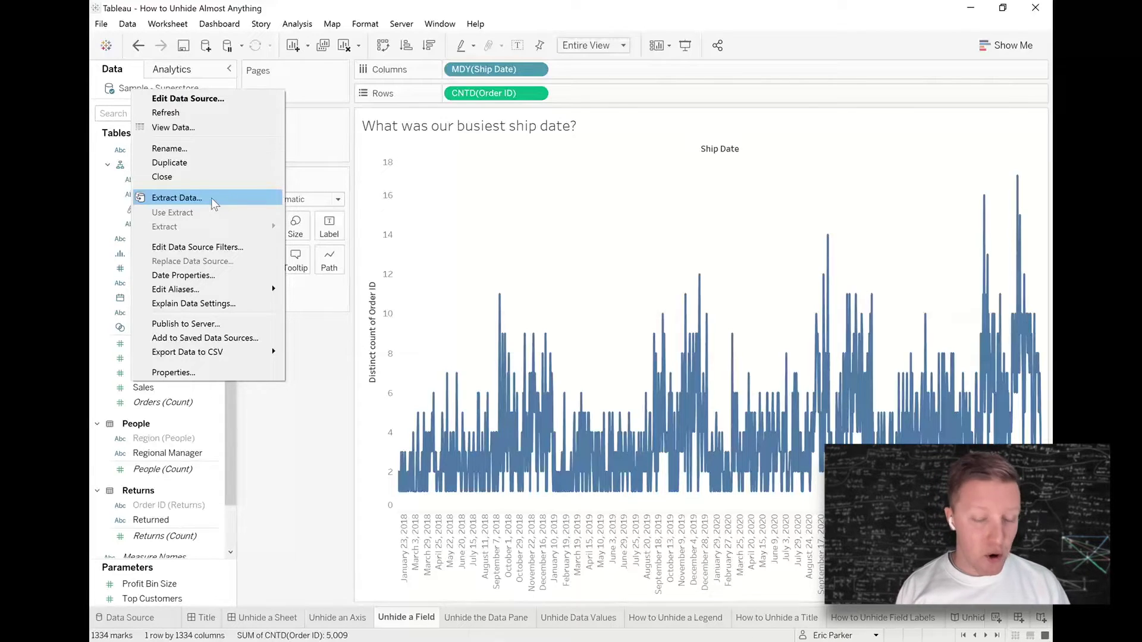
pyautogui.press('Escape')
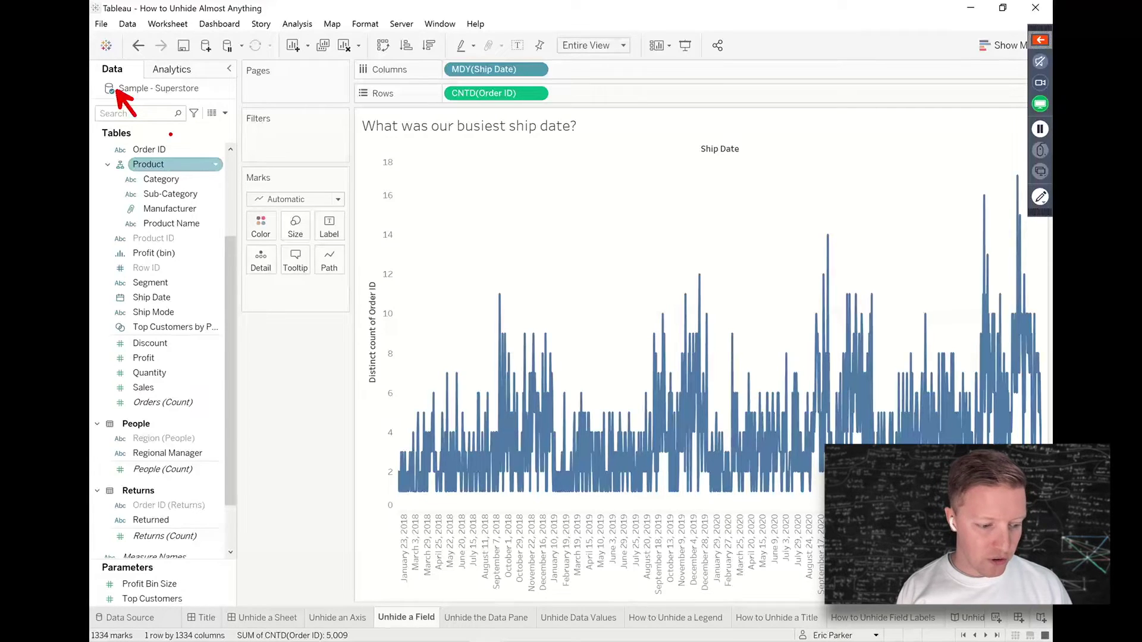
pyautogui.moveTo(211, 127)
pyautogui.mouseDown()
pyautogui.moveTo(212, 140)
pyautogui.moveTo(226, 114)
pyautogui.moveTo(233, 146)
pyautogui.moveTo(243, 131)
pyautogui.moveTo(246, 160)
pyautogui.moveTo(230, 162)
pyautogui.moveTo(245, 163)
pyautogui.moveTo(206, 140)
pyautogui.moveTo(254, 158)
pyautogui.moveTo(249, 174)
pyautogui.mouseUp()
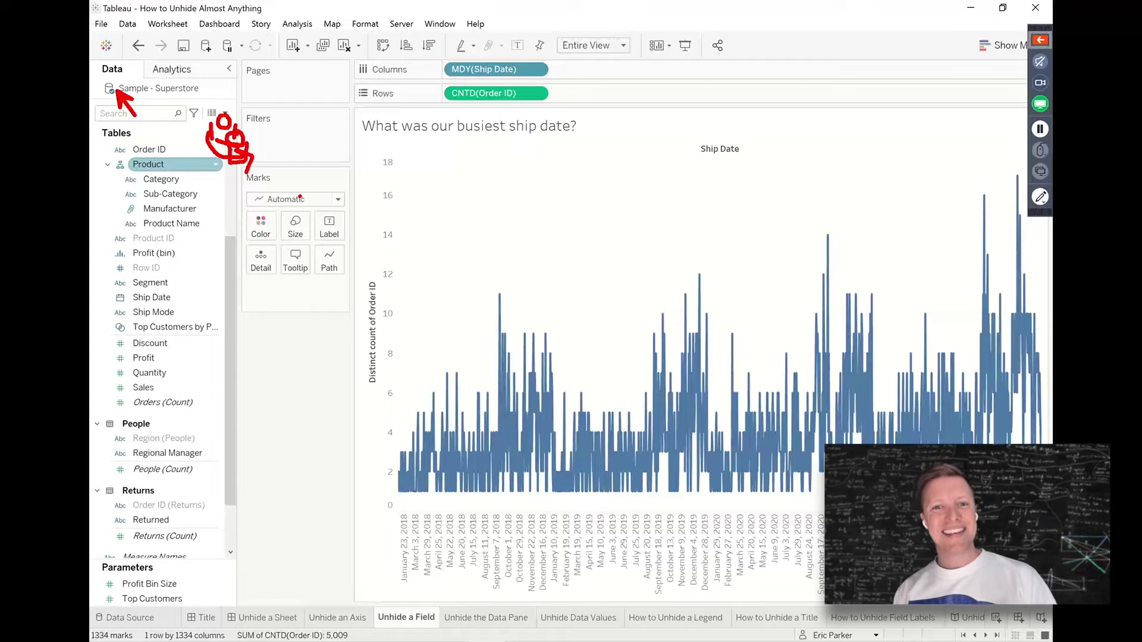
pyautogui.press('Escape')
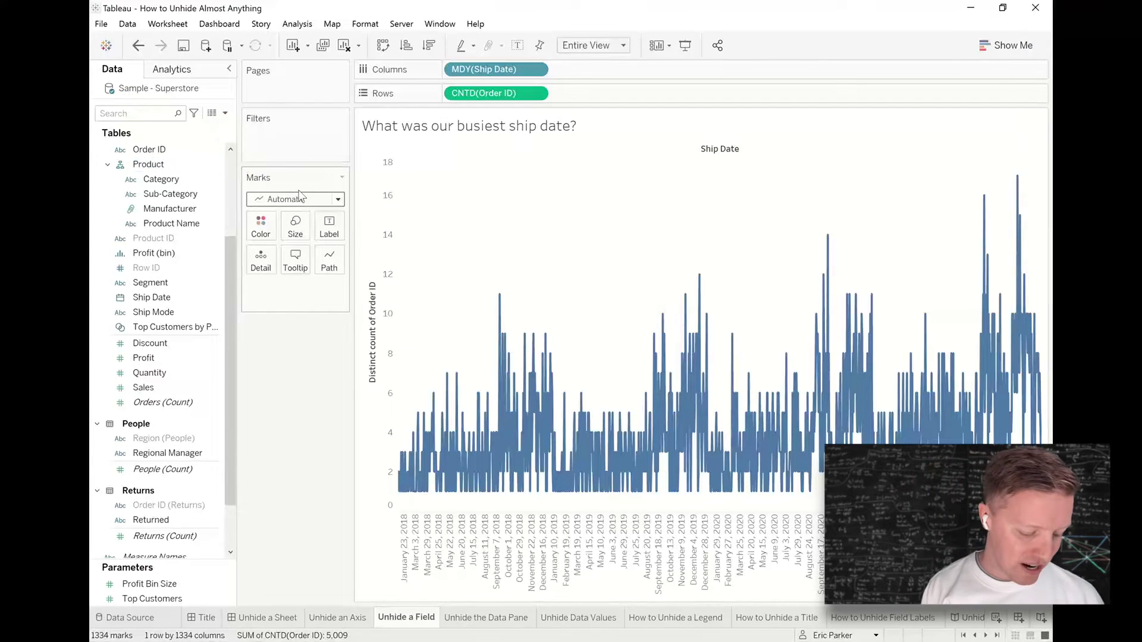
# Open the Data Source page and switch the Orders grid to the field metadata list
pyautogui.click(130, 617)
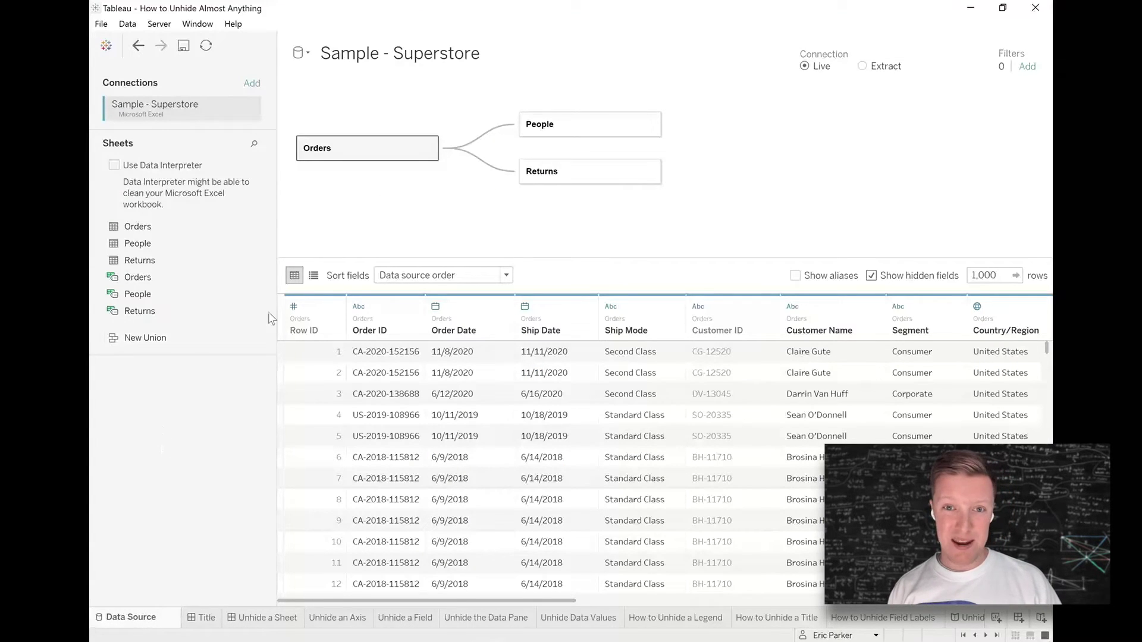
pyautogui.click(314, 276)
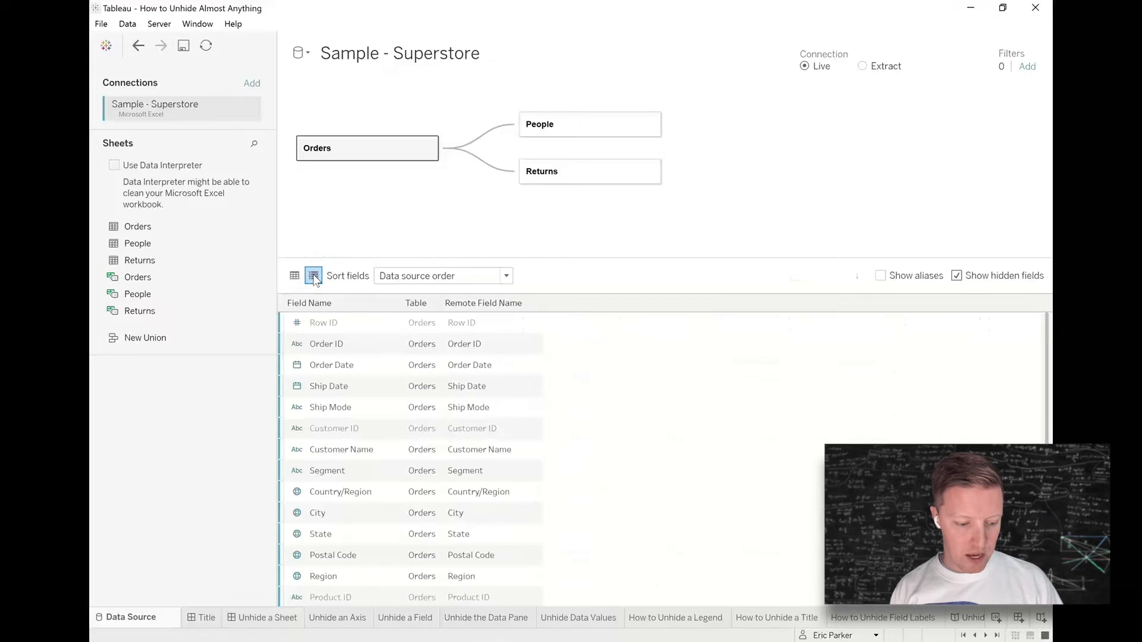
pyautogui.click(324, 324)
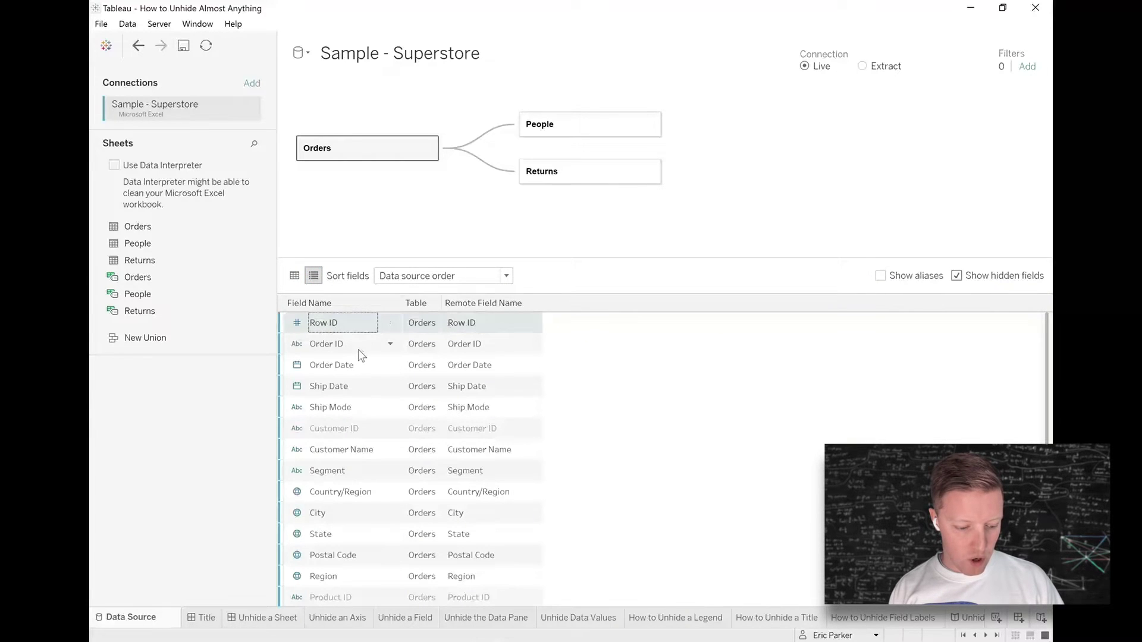
# Rename Ship Date to 'Order Out Date', undo the rename, and return to the row grid
pyautogui.click(355, 389)
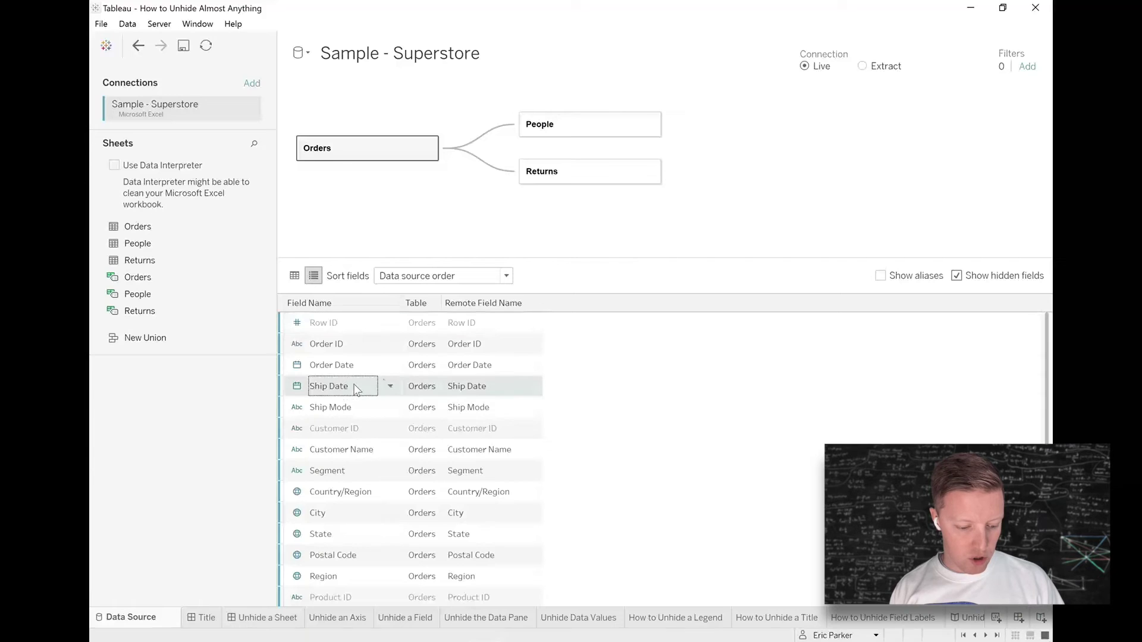
pyautogui.click(390, 386)
pyautogui.click(430, 401)
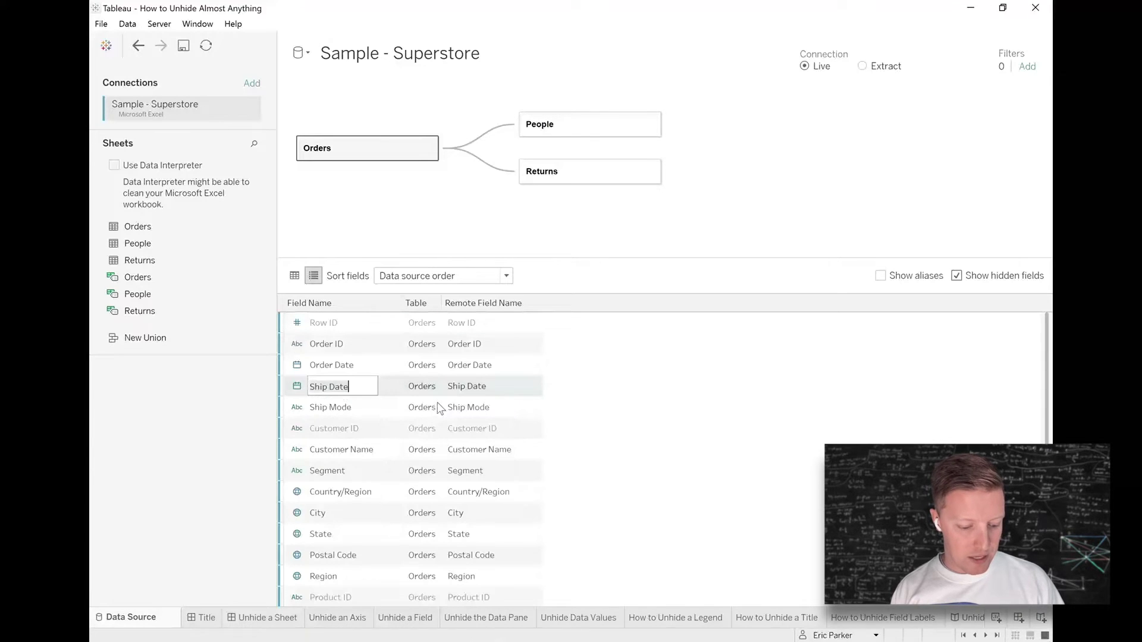
pyautogui.write('Or')
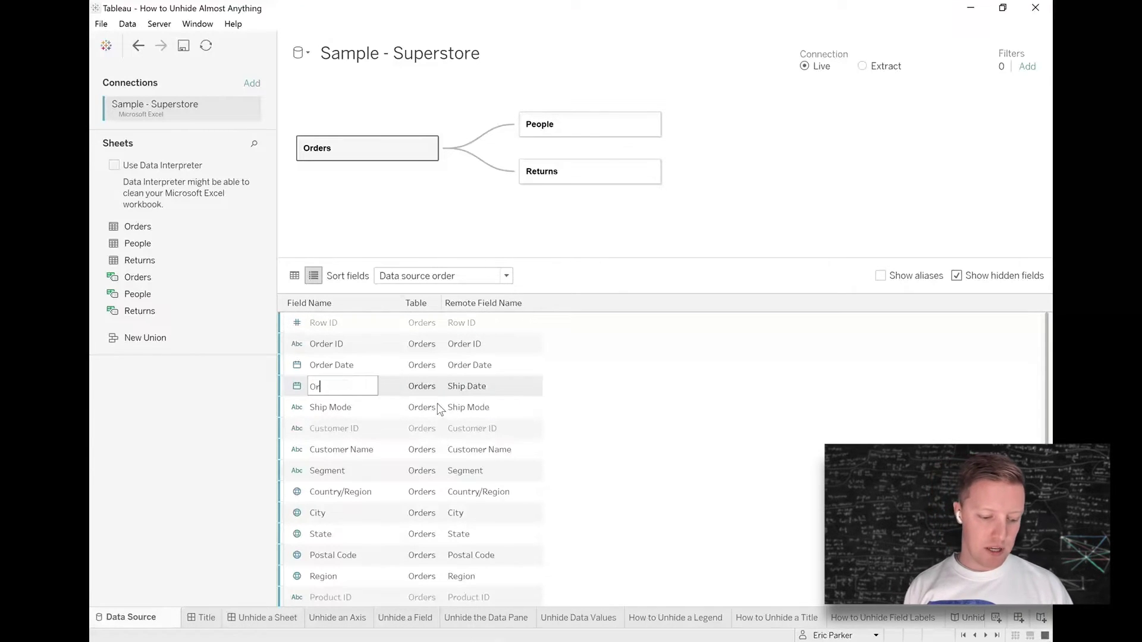
pyautogui.write('der Out Date')
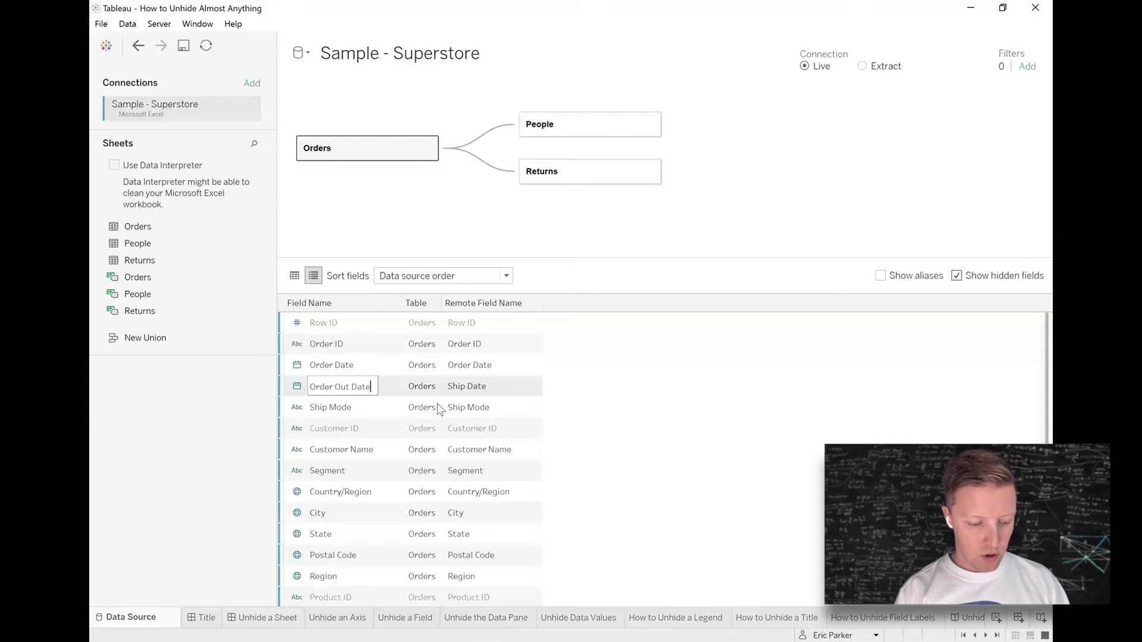
pyautogui.press('Return')
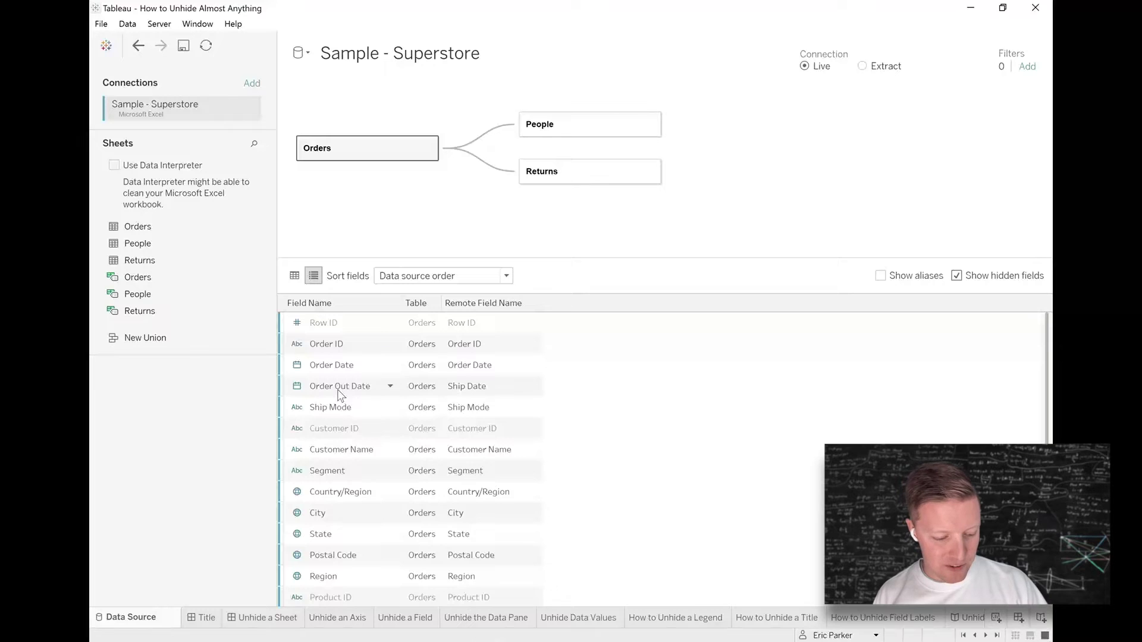
pyautogui.hotkey('ctrl', 'z')
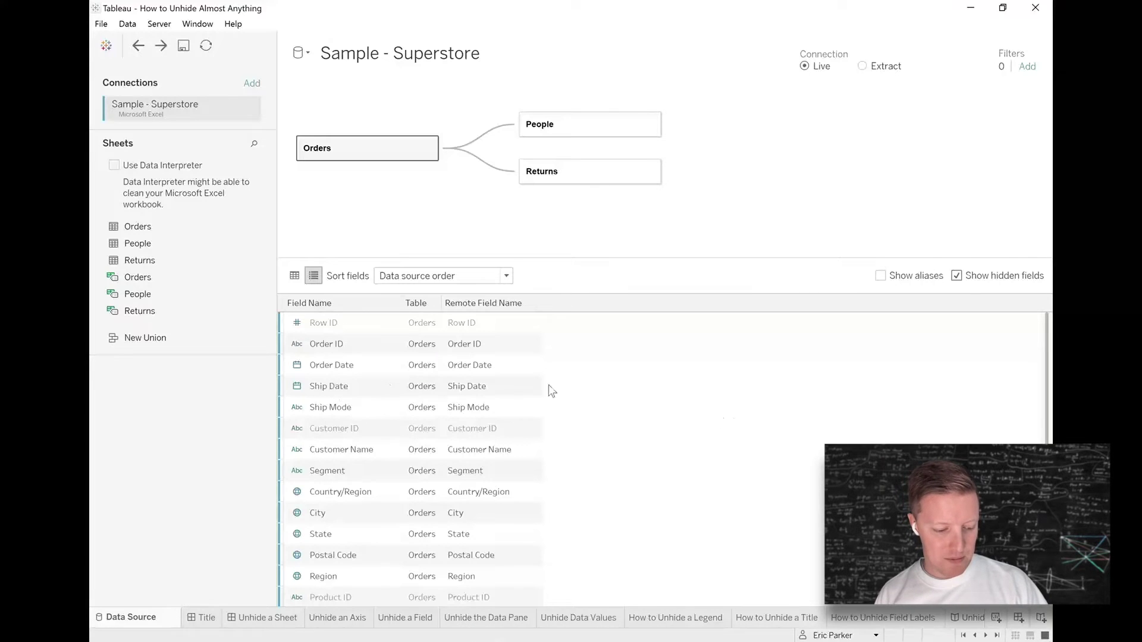
pyautogui.click(295, 275)
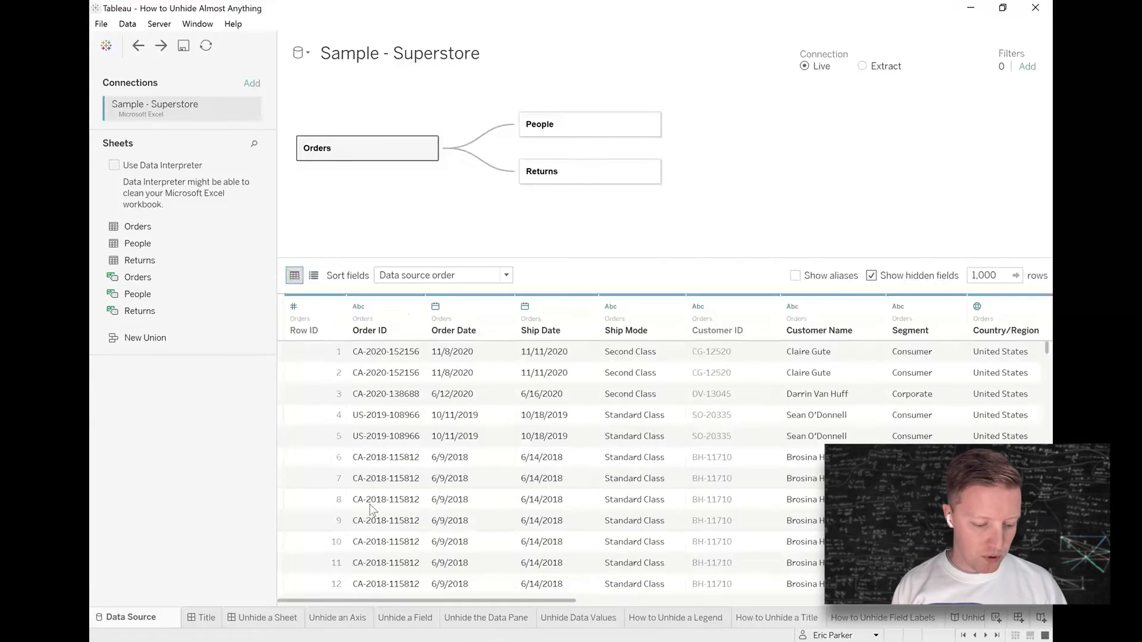
# Go to the Unhide a Field sheet, then Ctrl+Tab to the Unhide the Data Pane sheet
pyautogui.click(393, 619)
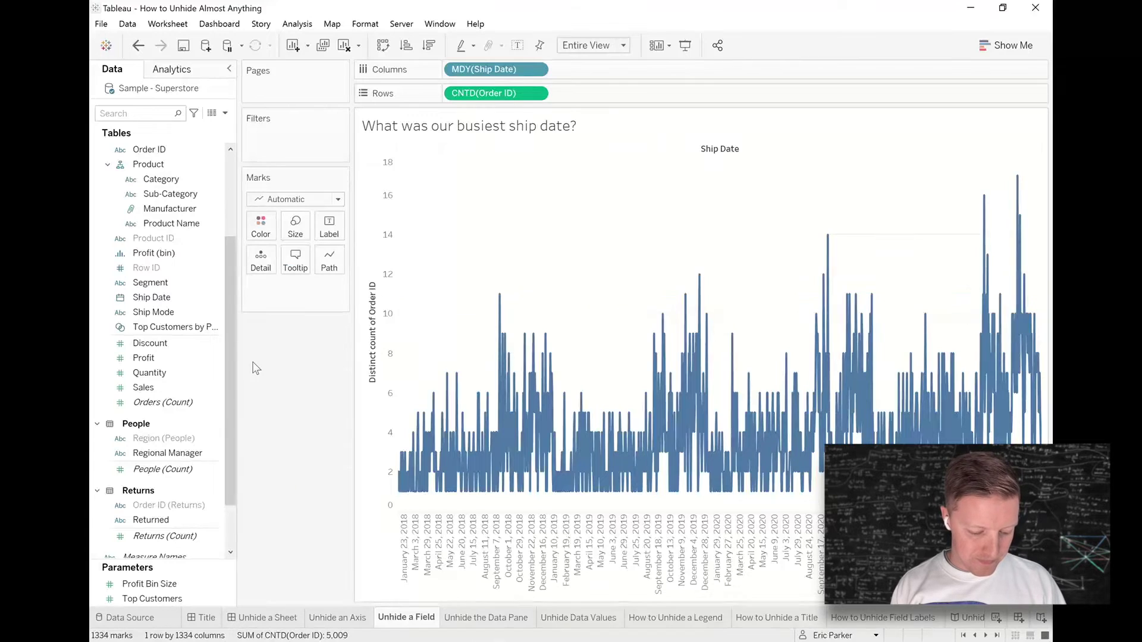
pyautogui.hotkey('ctrl', 'Tab')
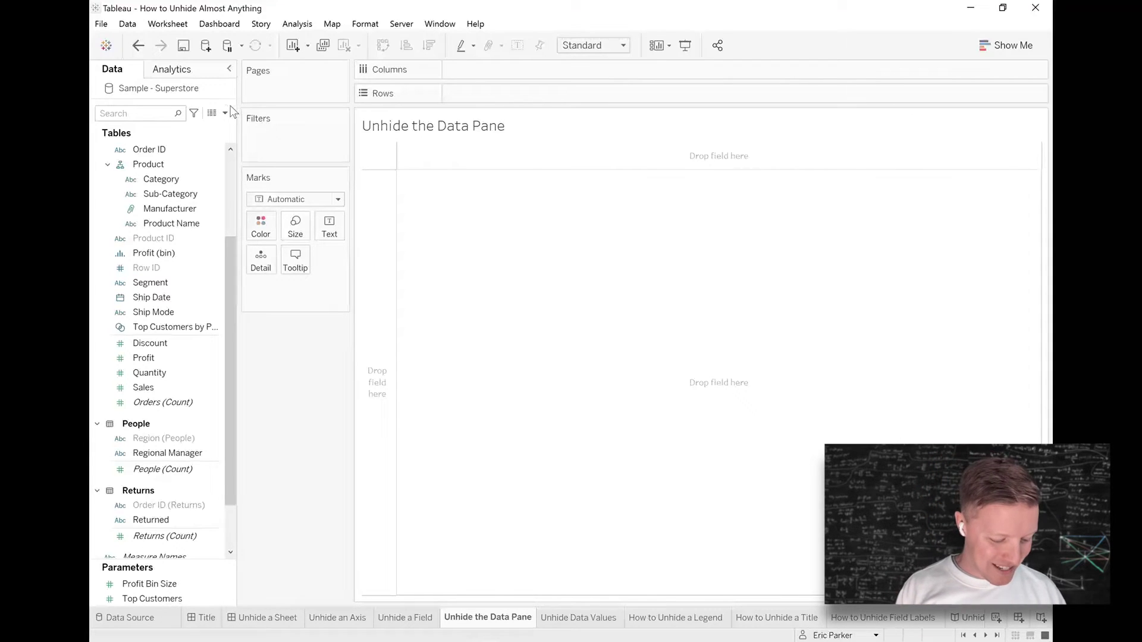
# Annotate the Data pane, then collapse it with its chevron and expand it again
pyautogui.hotkey('ctrl', 'shift', 'd')
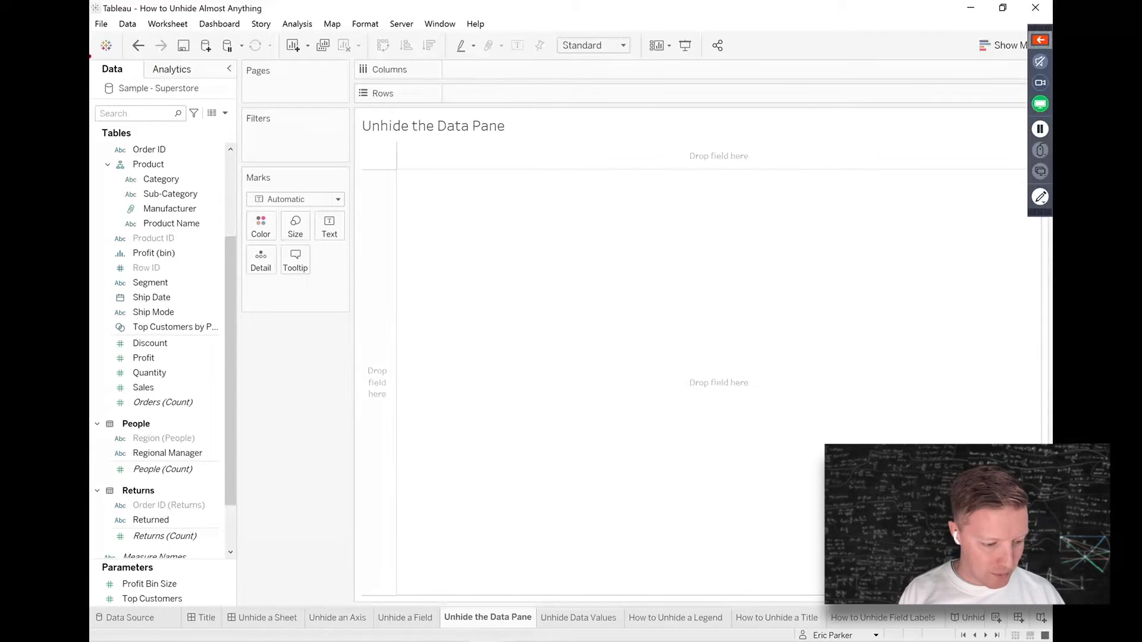
pyautogui.moveTo(89, 56)
pyautogui.mouseDown()
pyautogui.moveTo(288, 438)
pyautogui.moveTo(248, 612)
pyautogui.mouseUp()
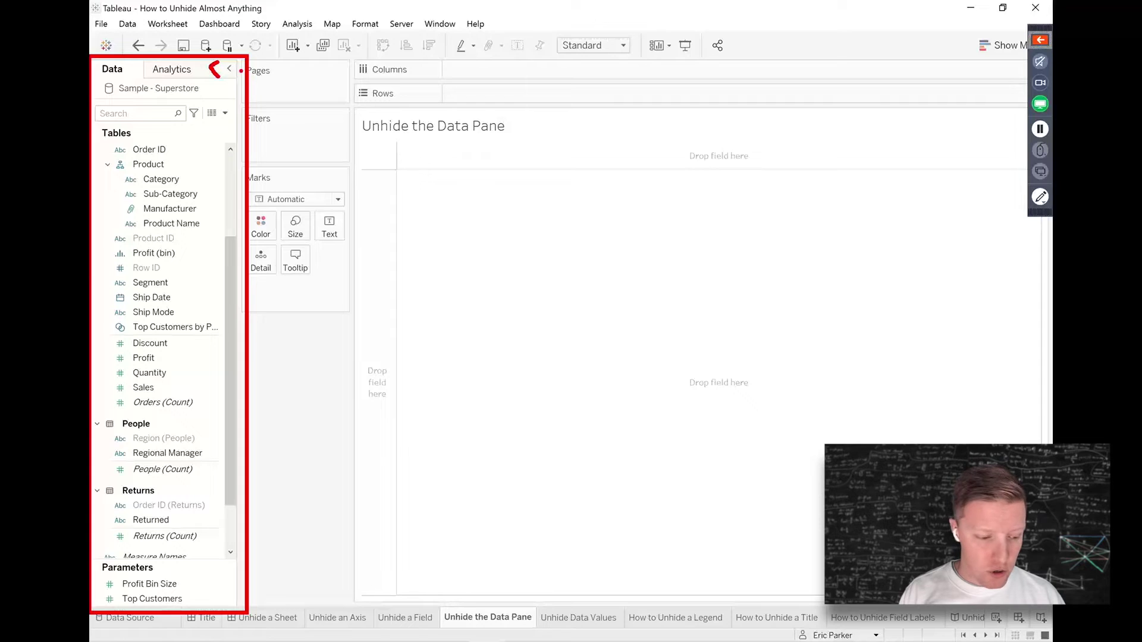
pyautogui.moveTo(238, 69); pyautogui.dragTo(280, 76)
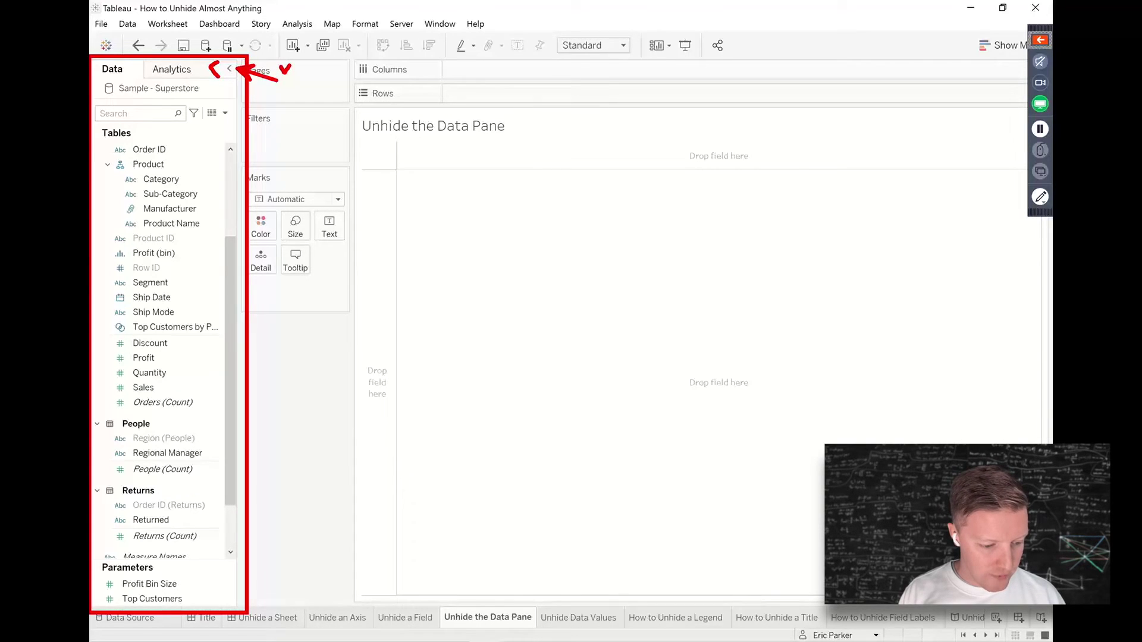
pyautogui.press('Escape')
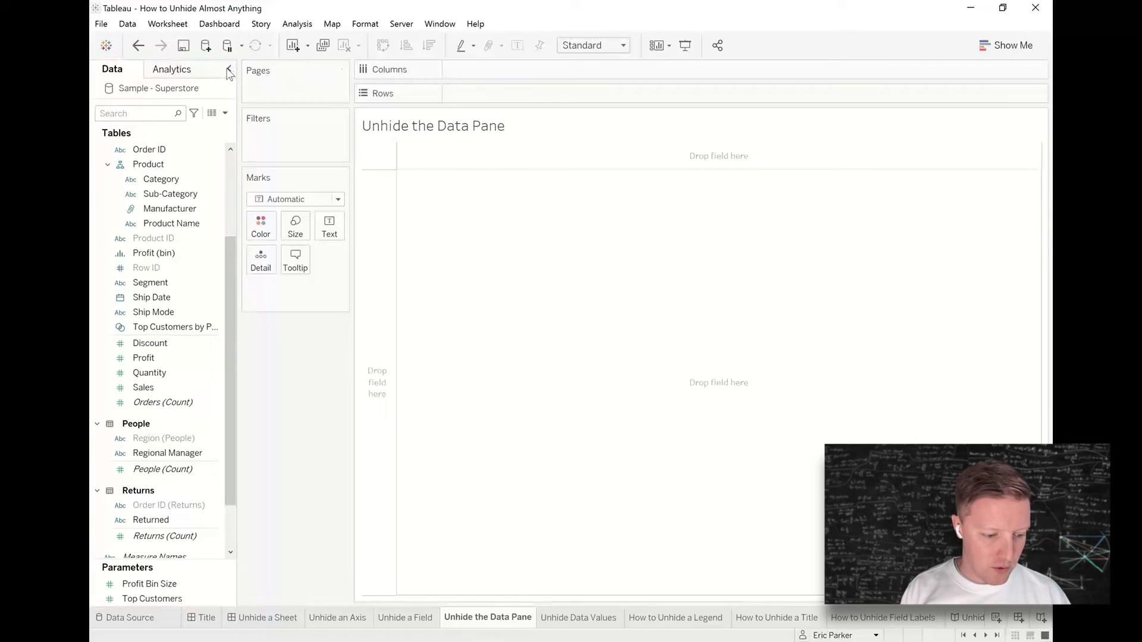
pyautogui.click(229, 70)
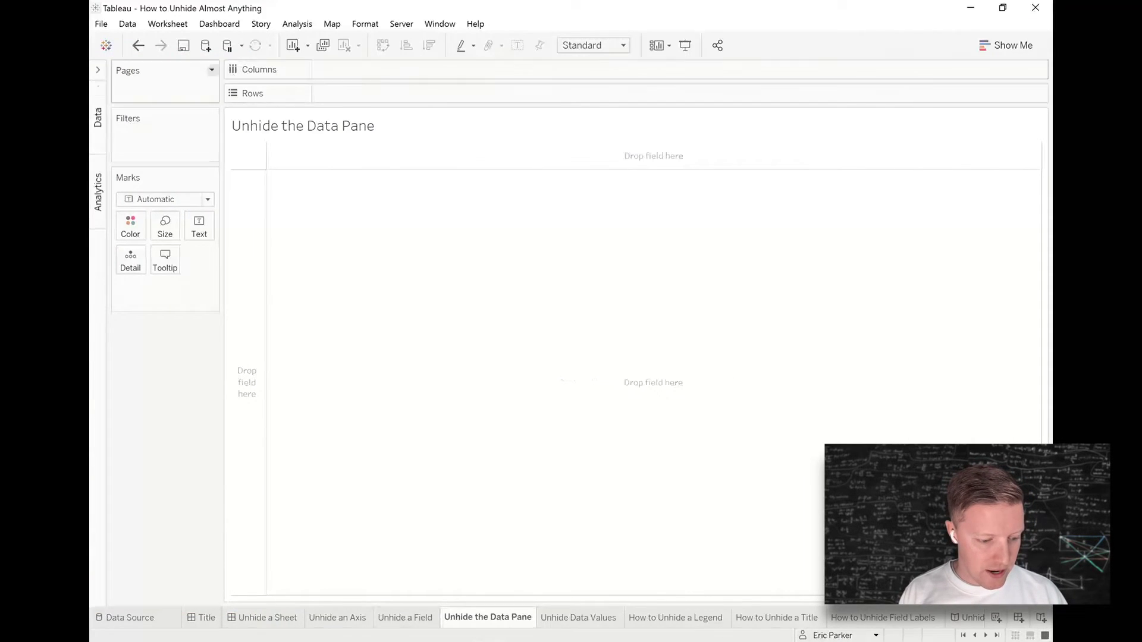
pyautogui.moveTo(99, 134); pyautogui.dragTo(314, 145)
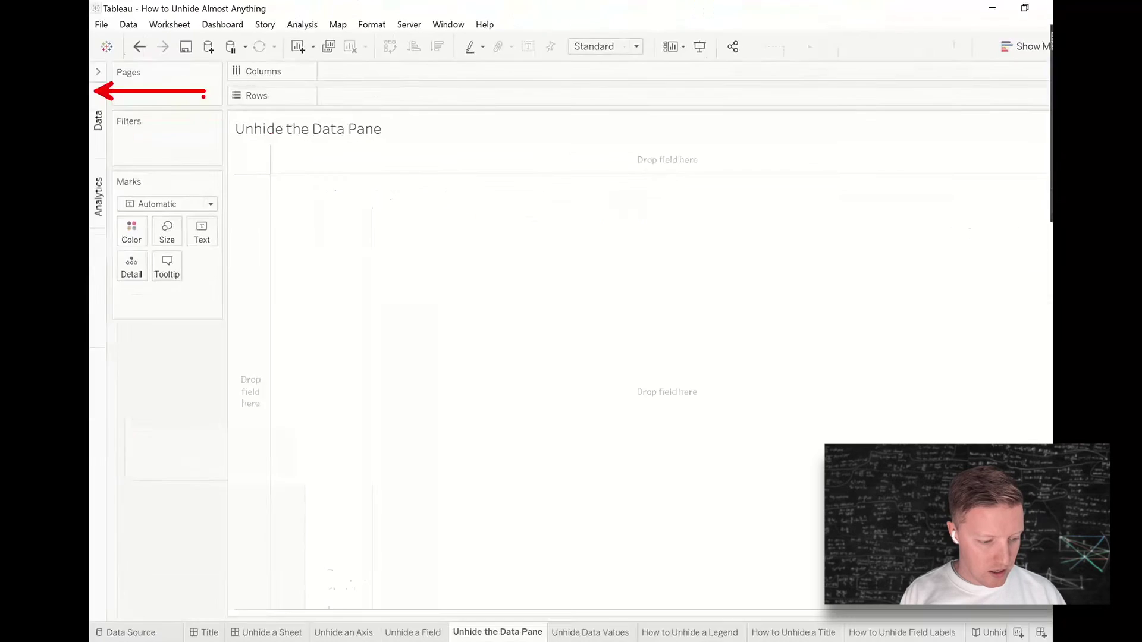
pyautogui.press('Escape')
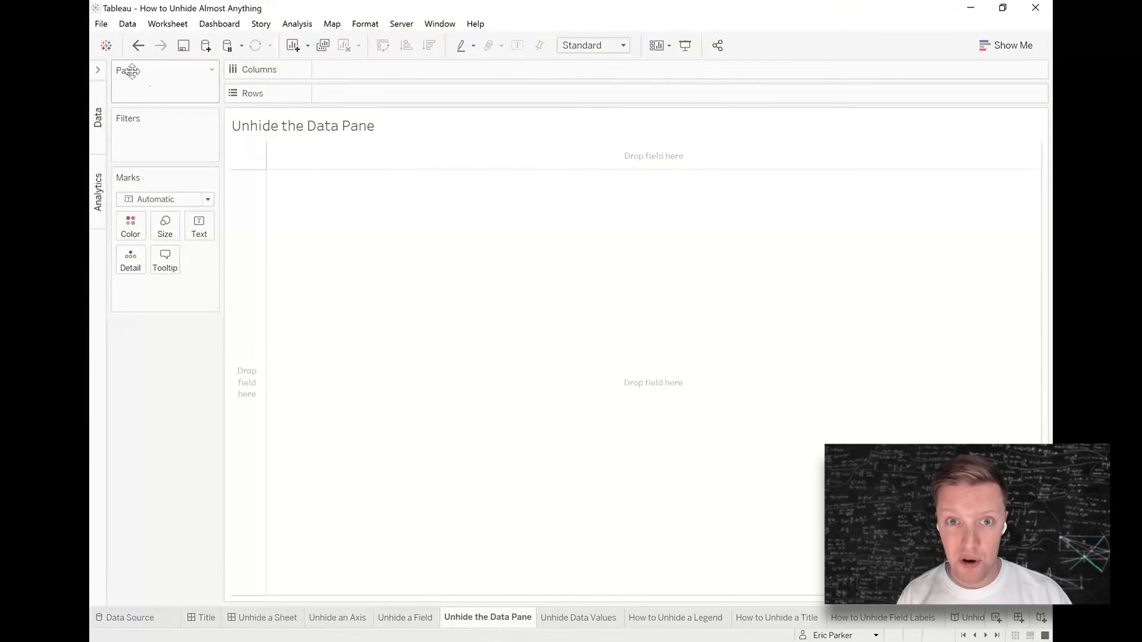
pyautogui.click(98, 70)
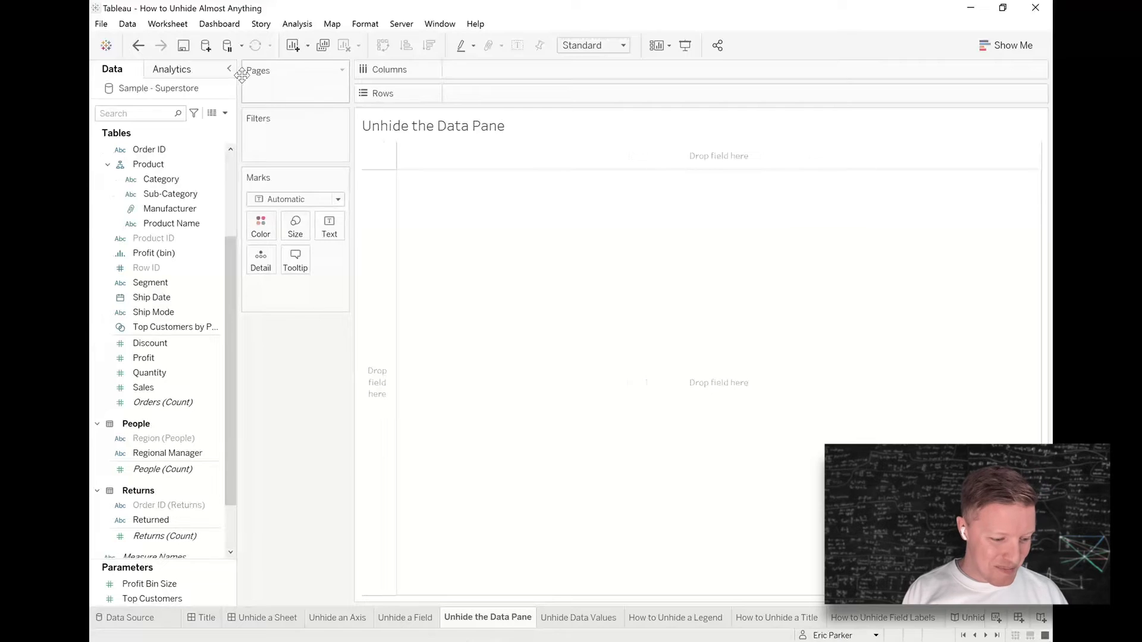
# Collapse and re-expand the Data pane once more, then open the Unhide Data Values worksheet
pyautogui.hotkey('ctrl', 'shift', 'd')
pyautogui.moveTo(247, 516); pyautogui.dragTo(233, 582)
pyautogui.moveTo(94, 628); pyautogui.dragTo(245, 641)
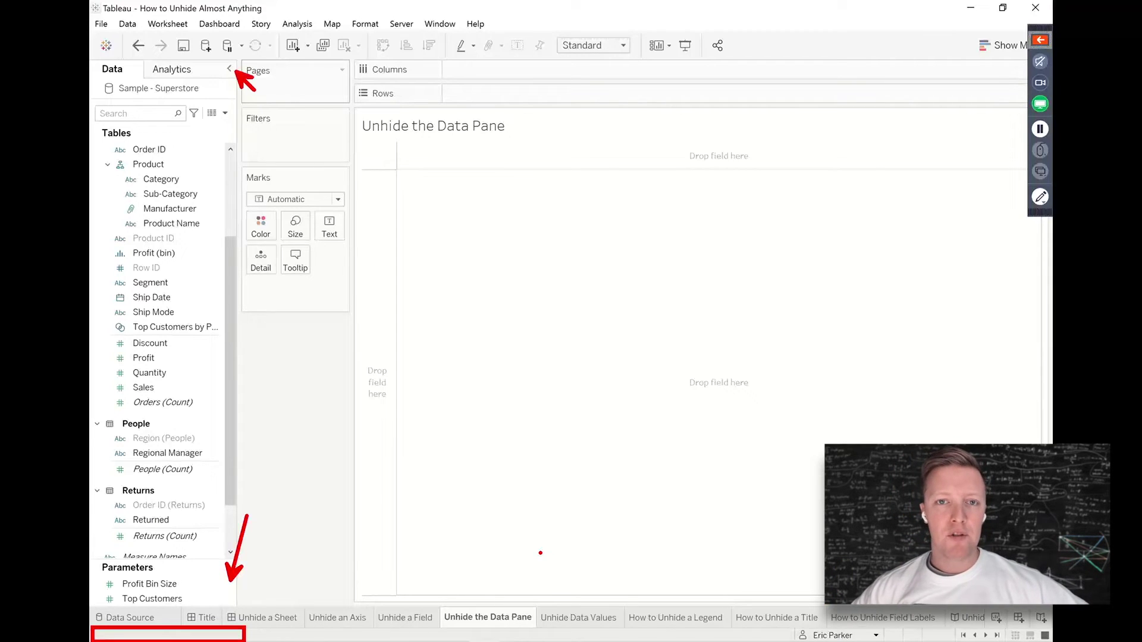
pyautogui.press('Escape')
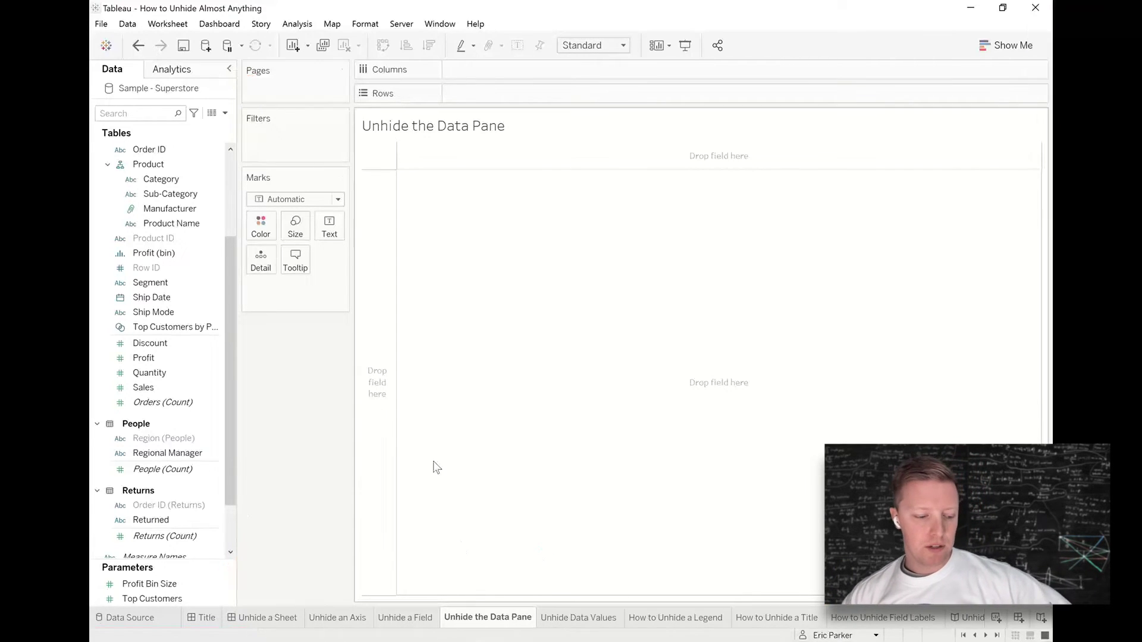
pyautogui.click(229, 69)
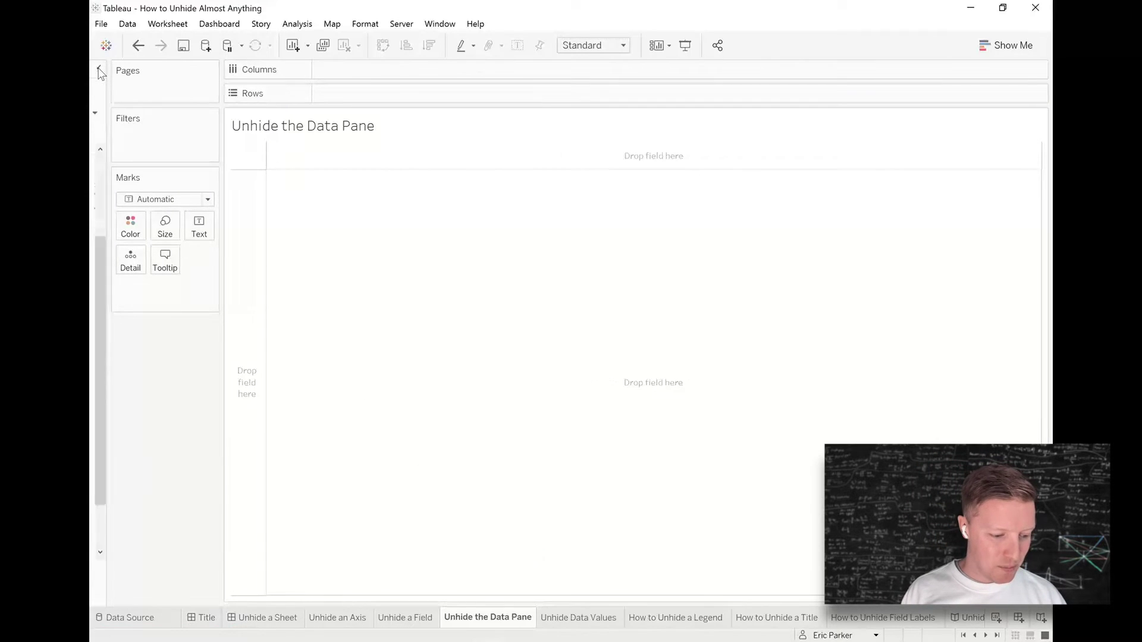
pyautogui.click(99, 70)
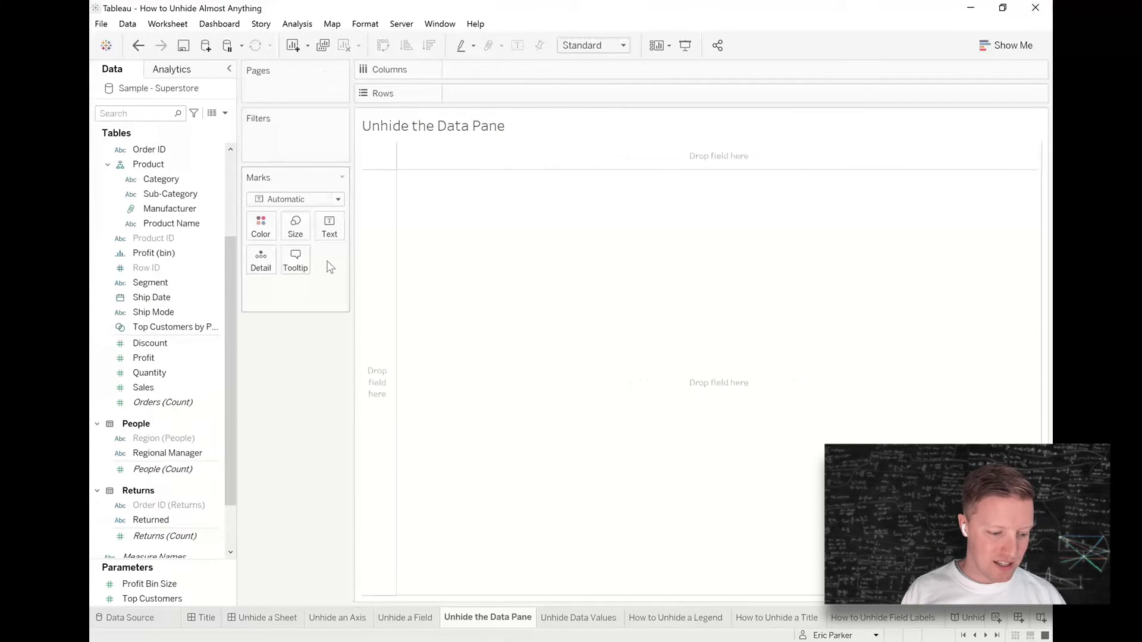
pyautogui.moveTo(493, 639)
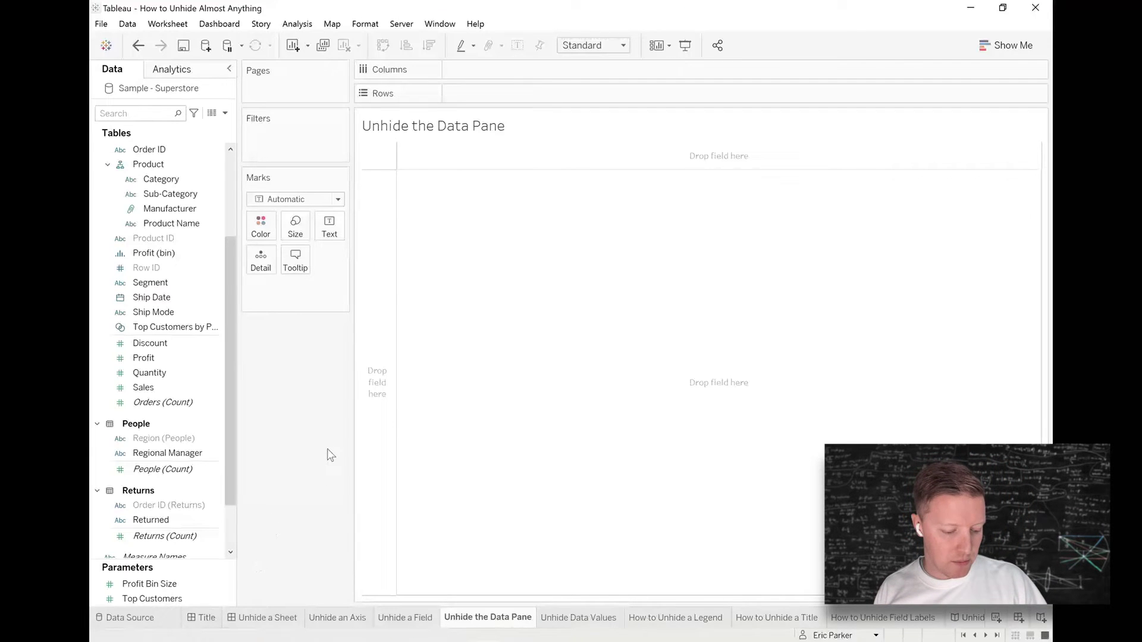
pyautogui.click(577, 617)
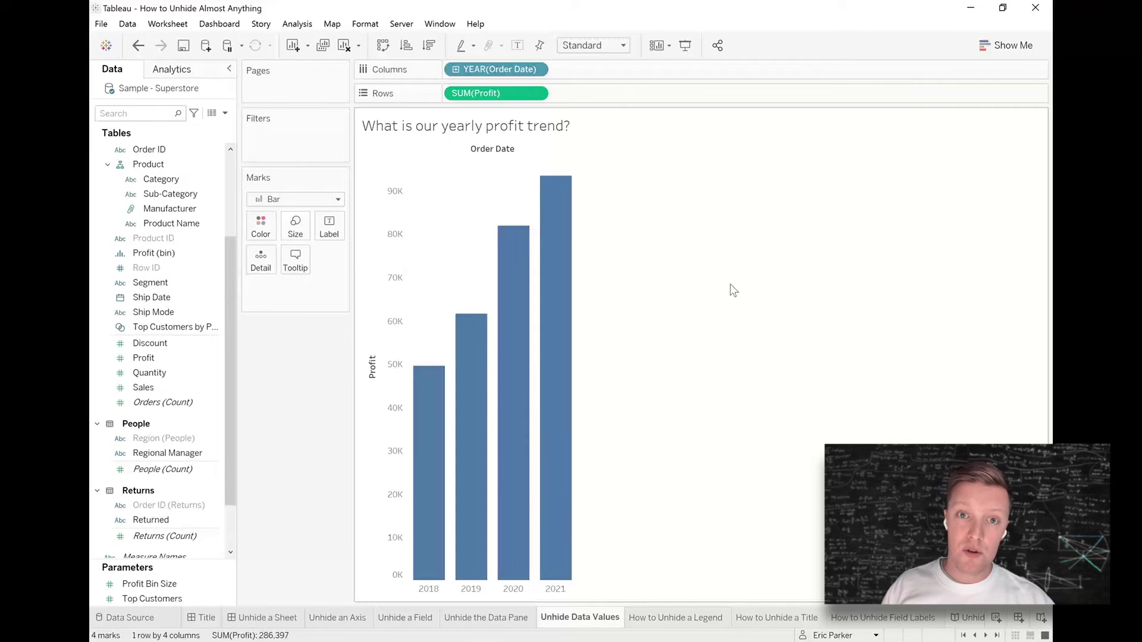
# Hide the 2018 Order Date header, leaving profit bars for 2019, 2020 and 2021
pyautogui.click(412, 134)
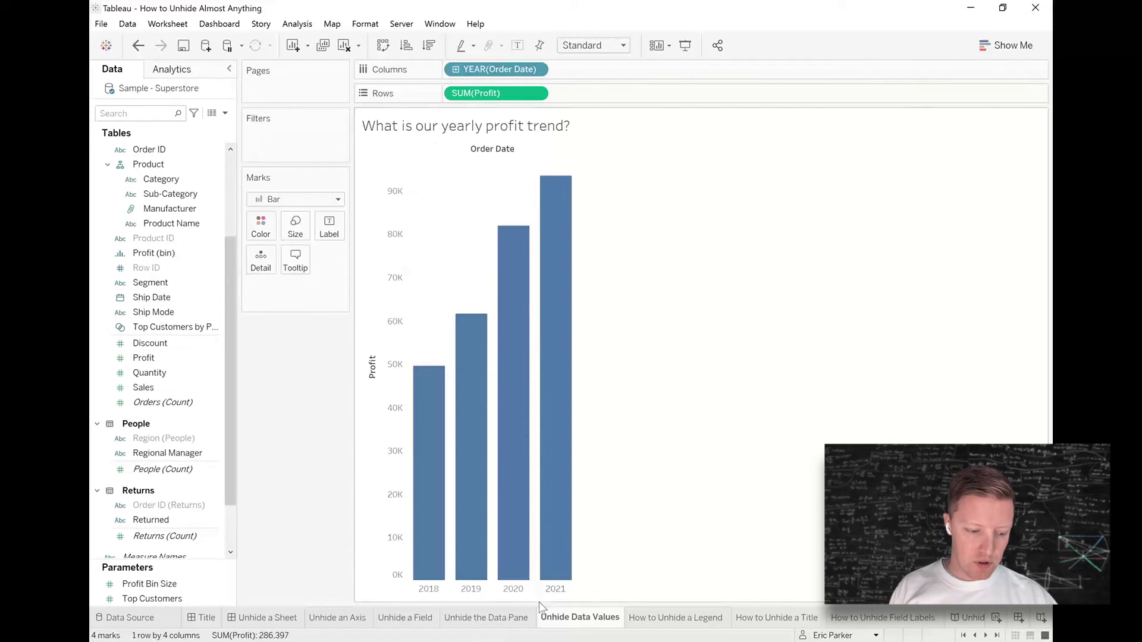
pyautogui.rightClick(516, 590)
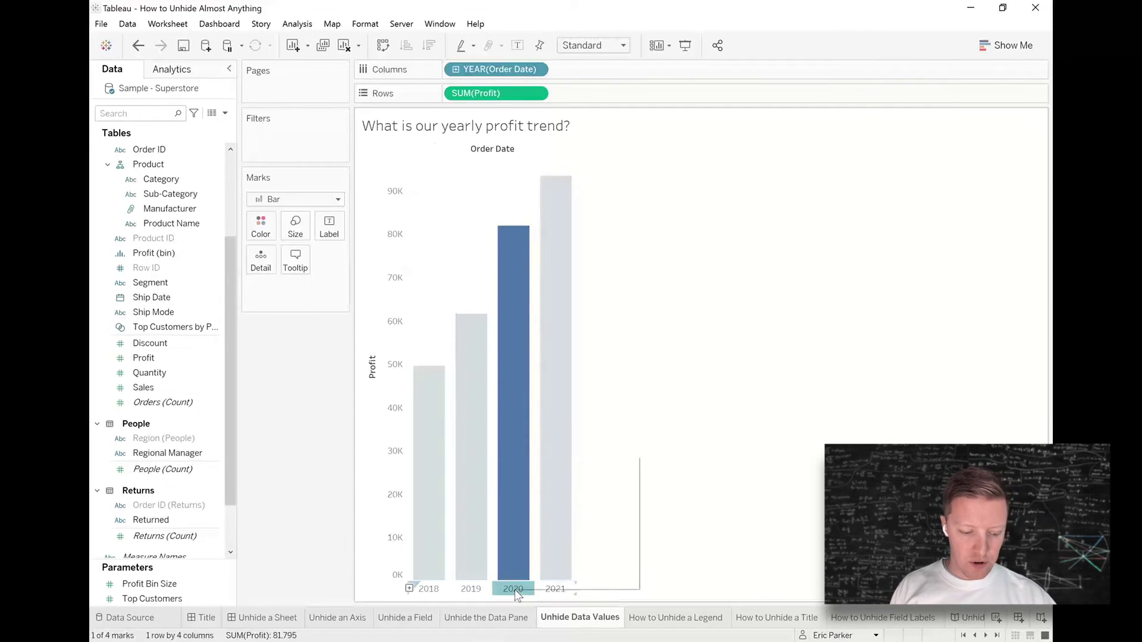
pyautogui.rightClick(440, 587)
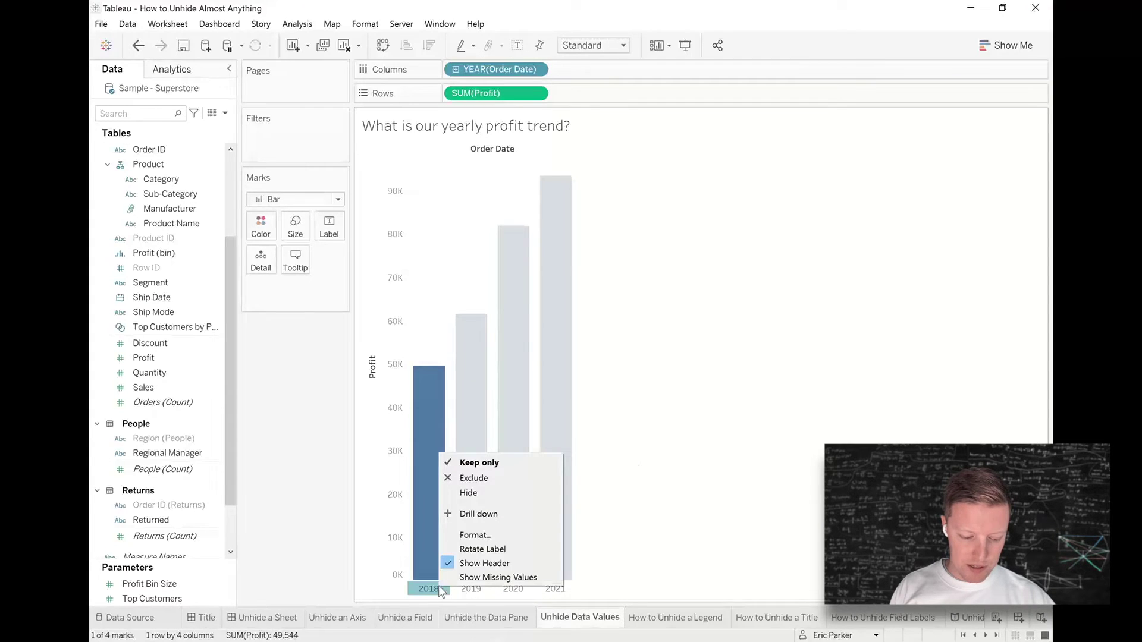
pyautogui.click(492, 498)
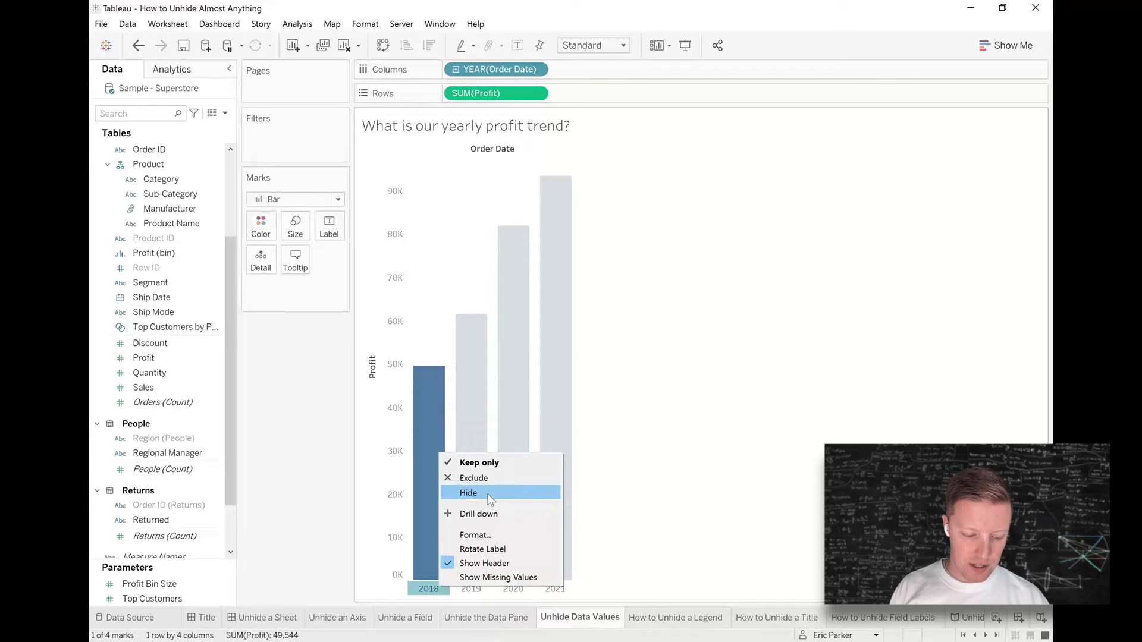
pyautogui.click(489, 494)
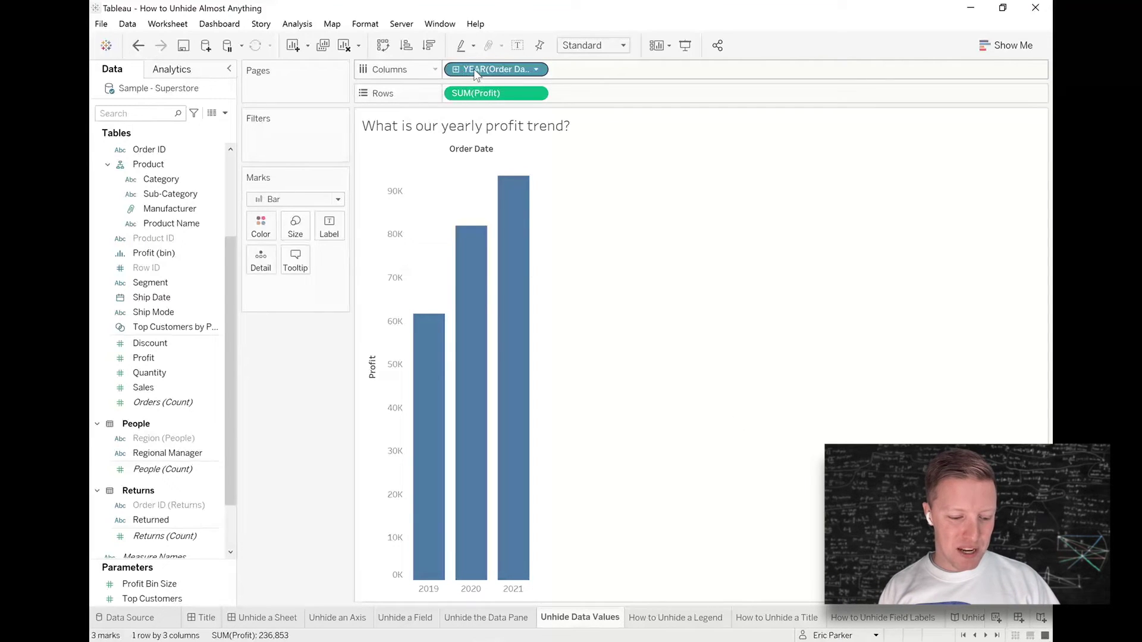
# Hide the 2018 year bar, then restore it with Show Hidden Data on the YEAR(Order Date) pill
pyautogui.rightClick(510, 71)
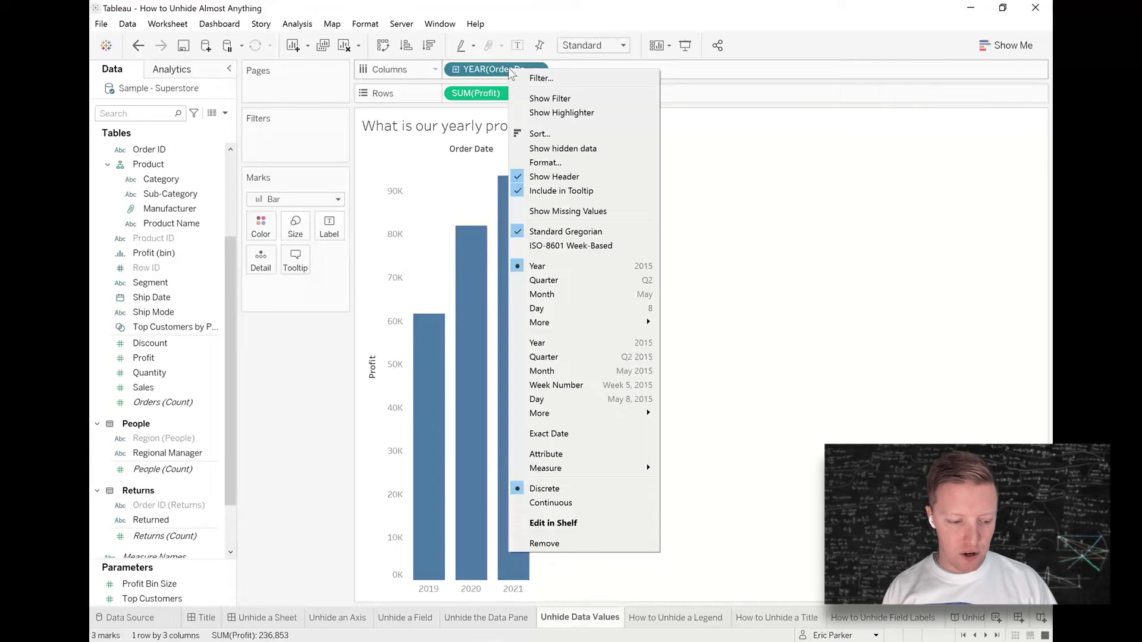
pyautogui.click(585, 150)
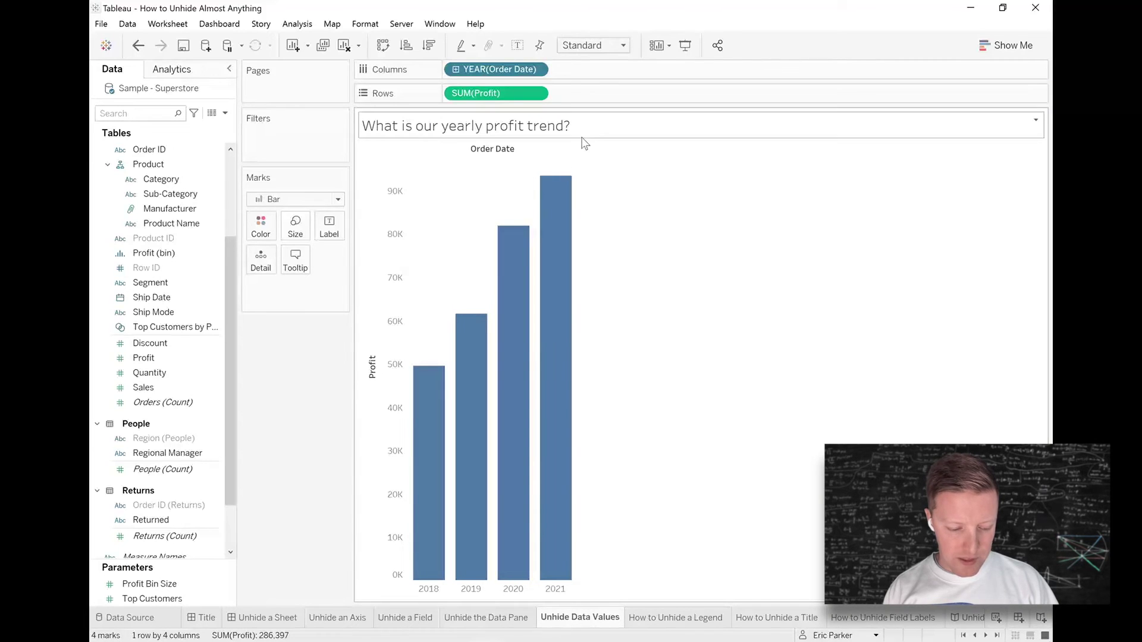
pyautogui.rightClick(525, 70)
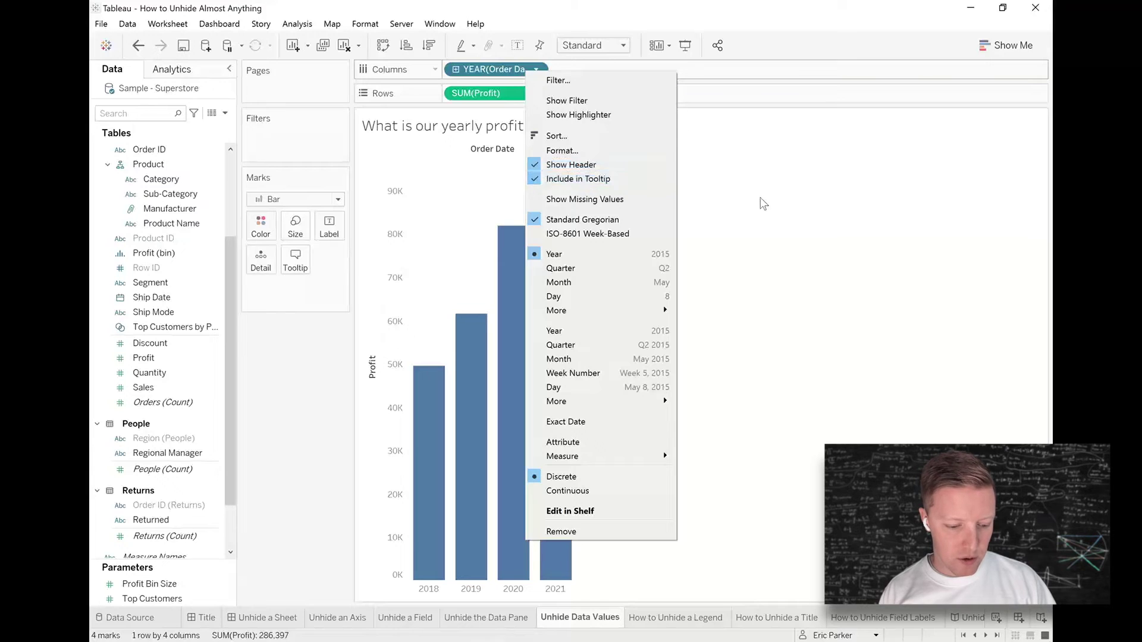
pyautogui.click(429, 589)
pyautogui.rightClick(428, 589)
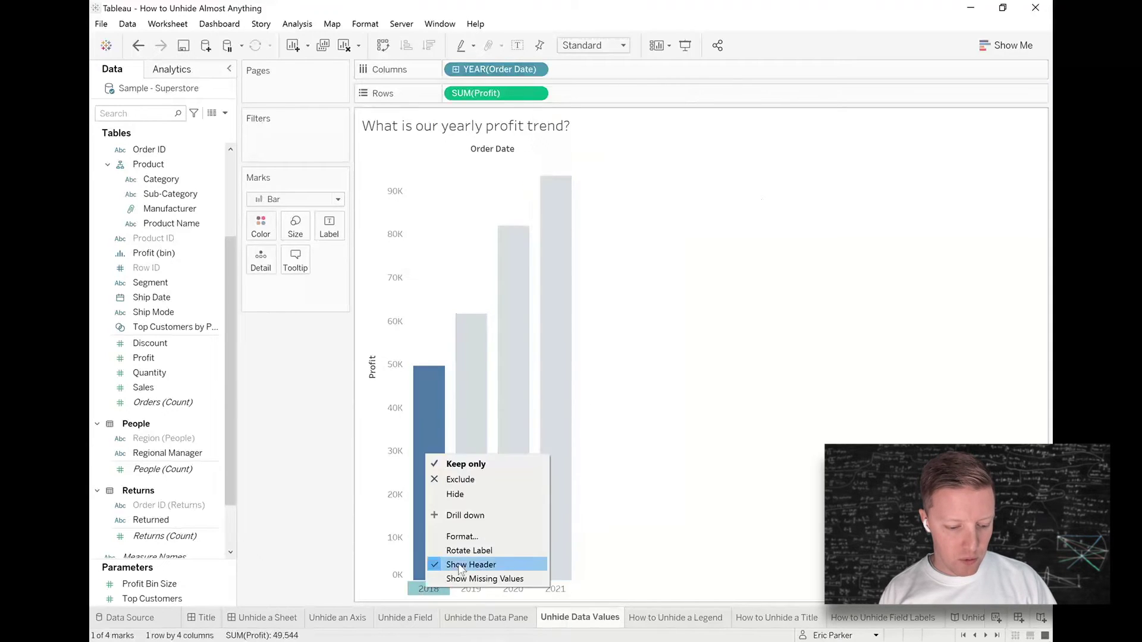
pyautogui.click(463, 496)
pyautogui.rightClick(476, 69)
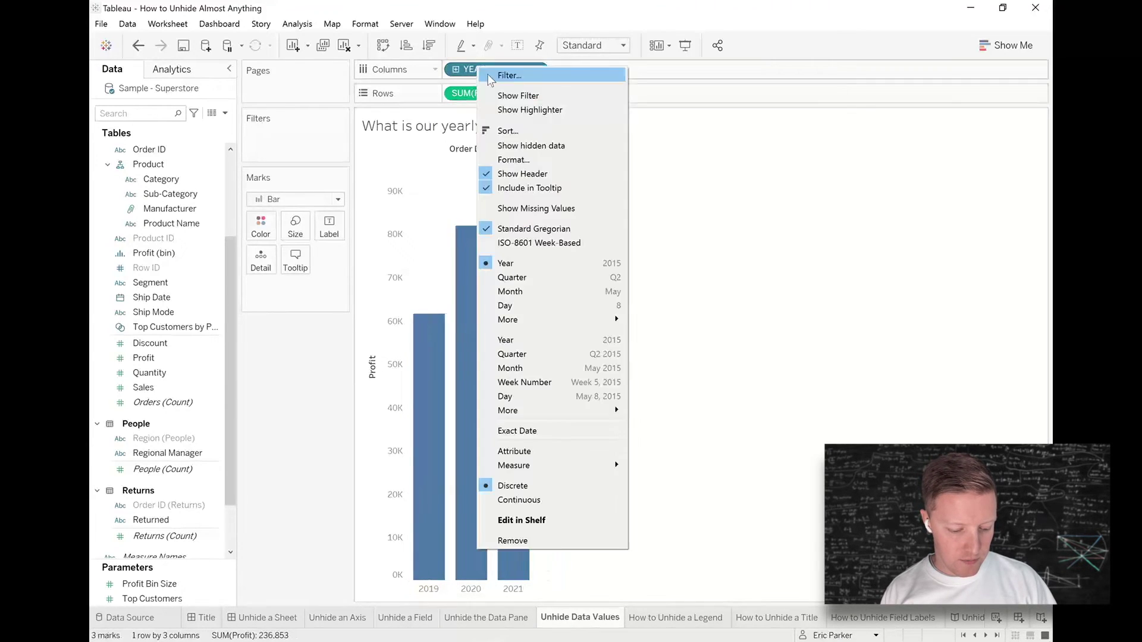
pyautogui.click(533, 149)
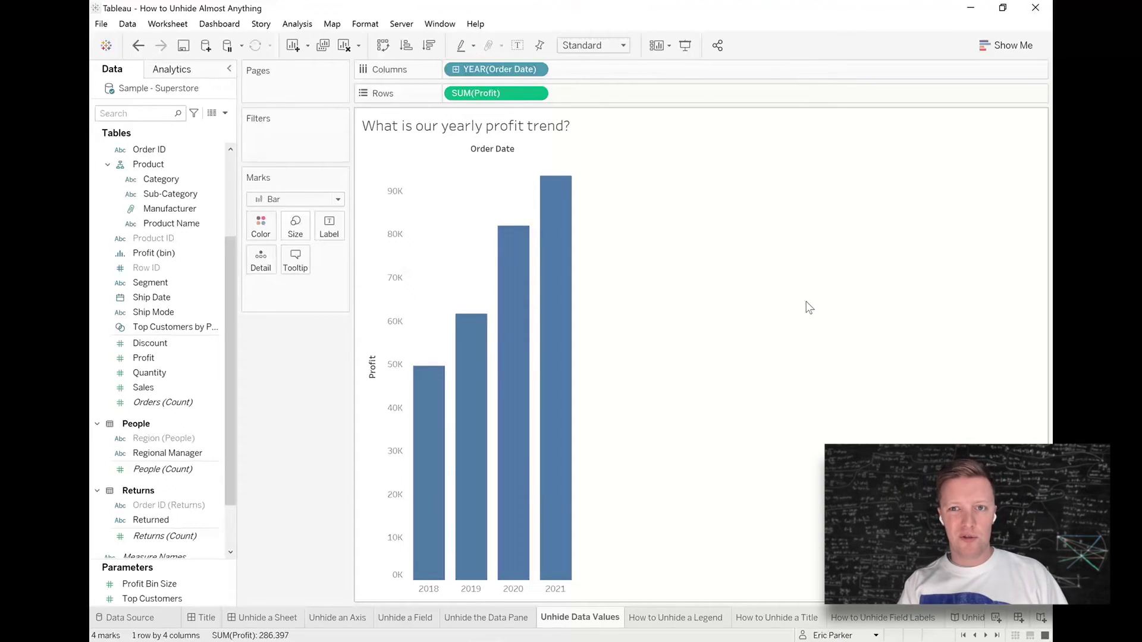
# On the How to Unhide a Legend sheet, hide the YEAR(Order Date) colour legend card
pyautogui.click(671, 622)
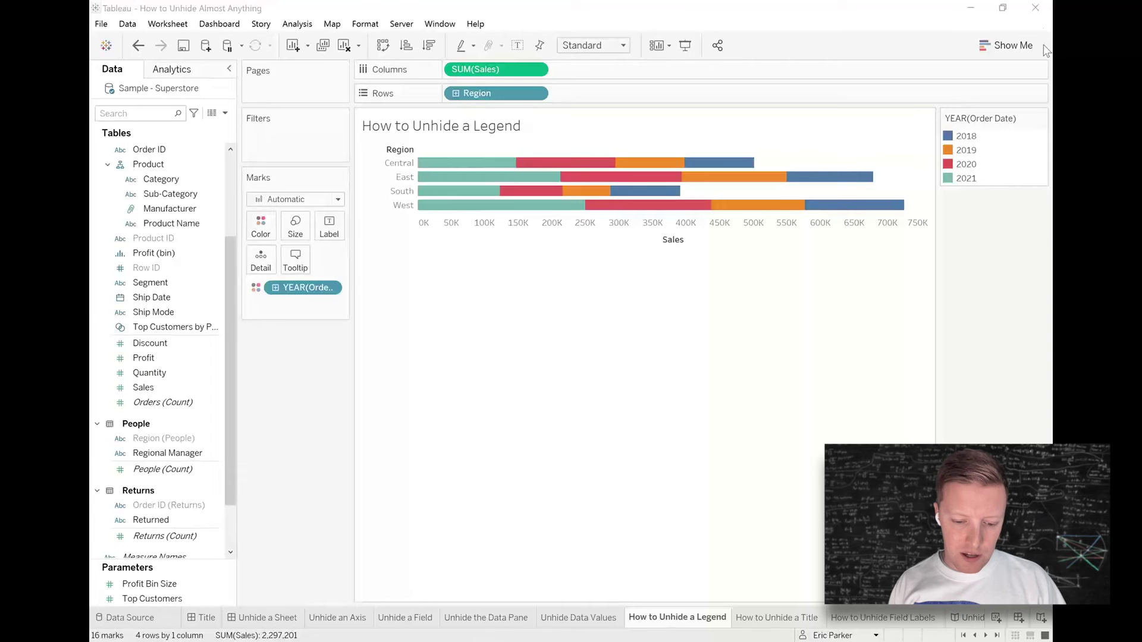
pyautogui.click(1041, 118)
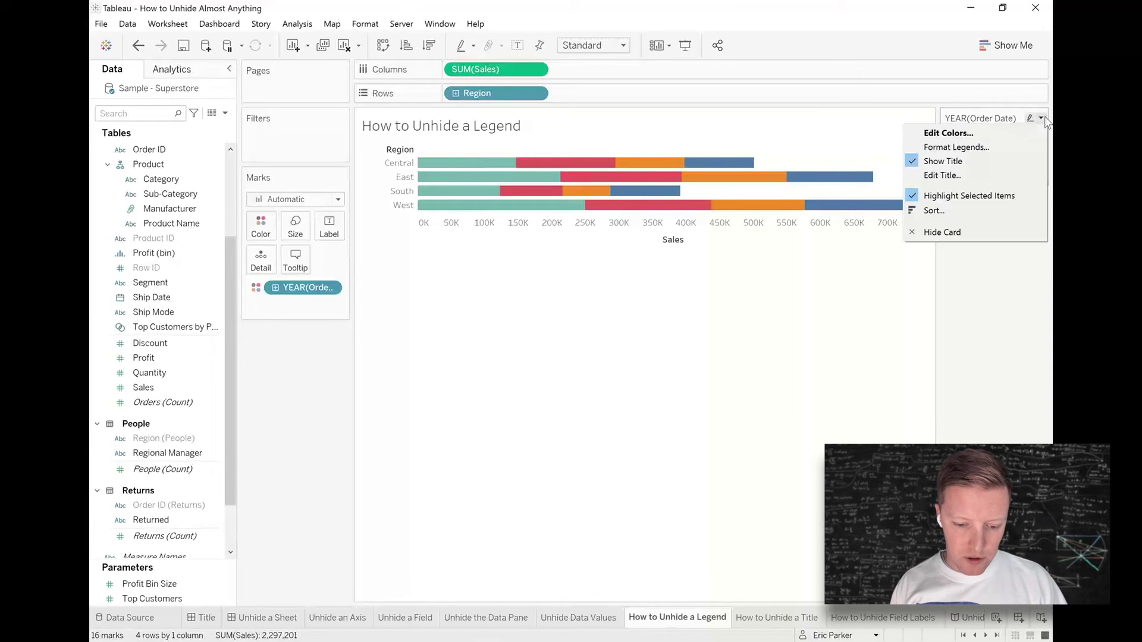
pyautogui.click(984, 232)
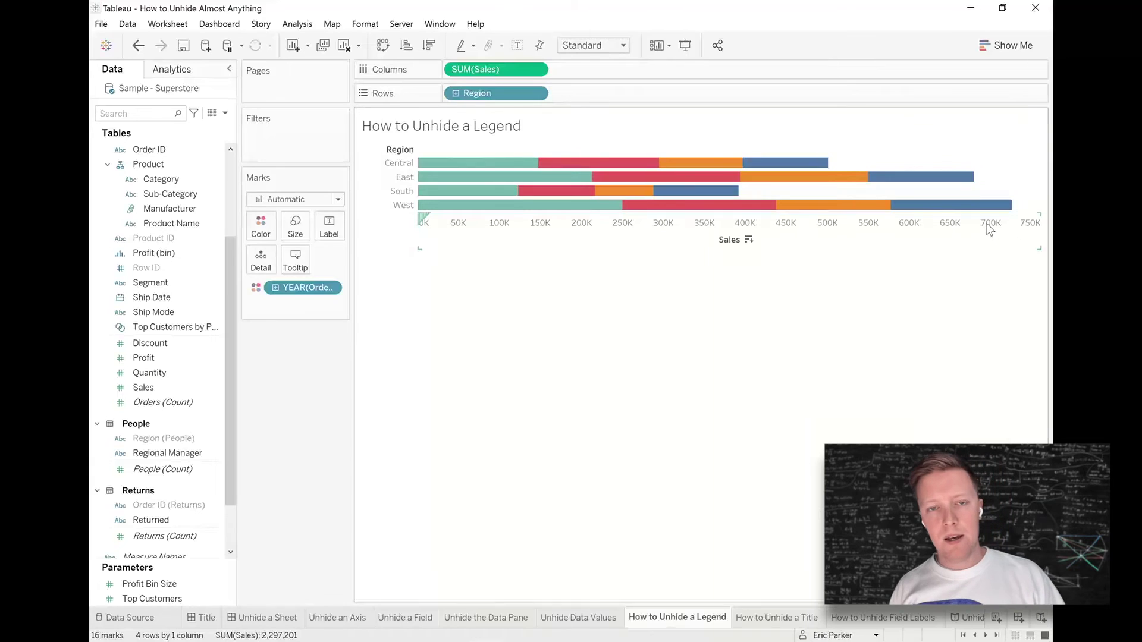
# Restore the year colour legend via Show/Hide Cards > Legends > Color Legend
pyautogui.click(670, 46)
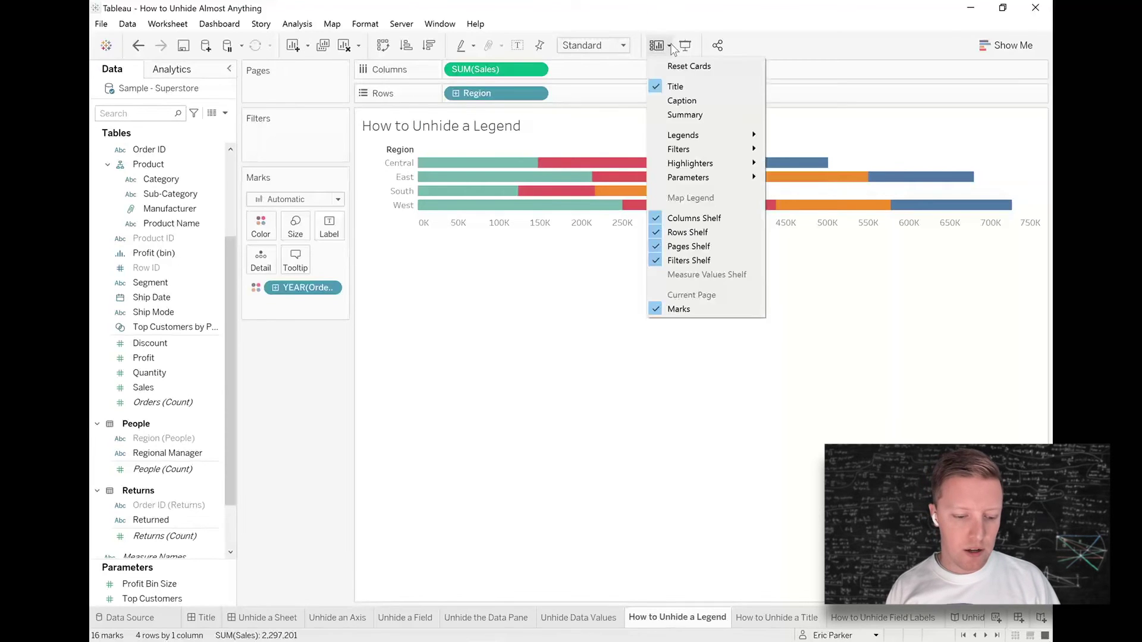
pyautogui.moveTo(700, 136)
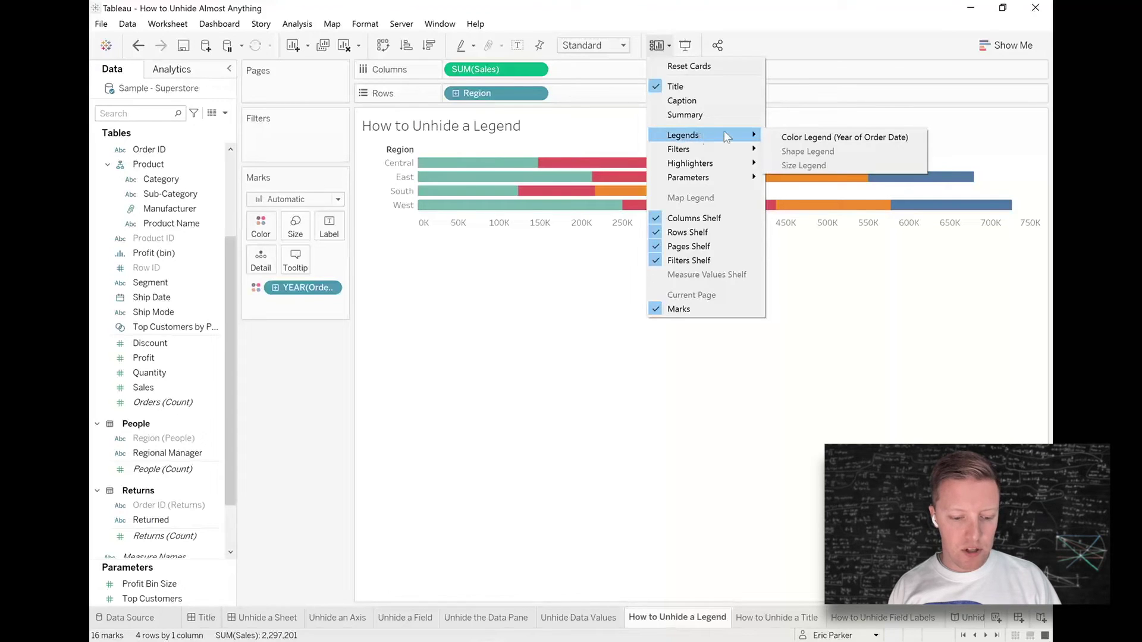
pyautogui.click(792, 139)
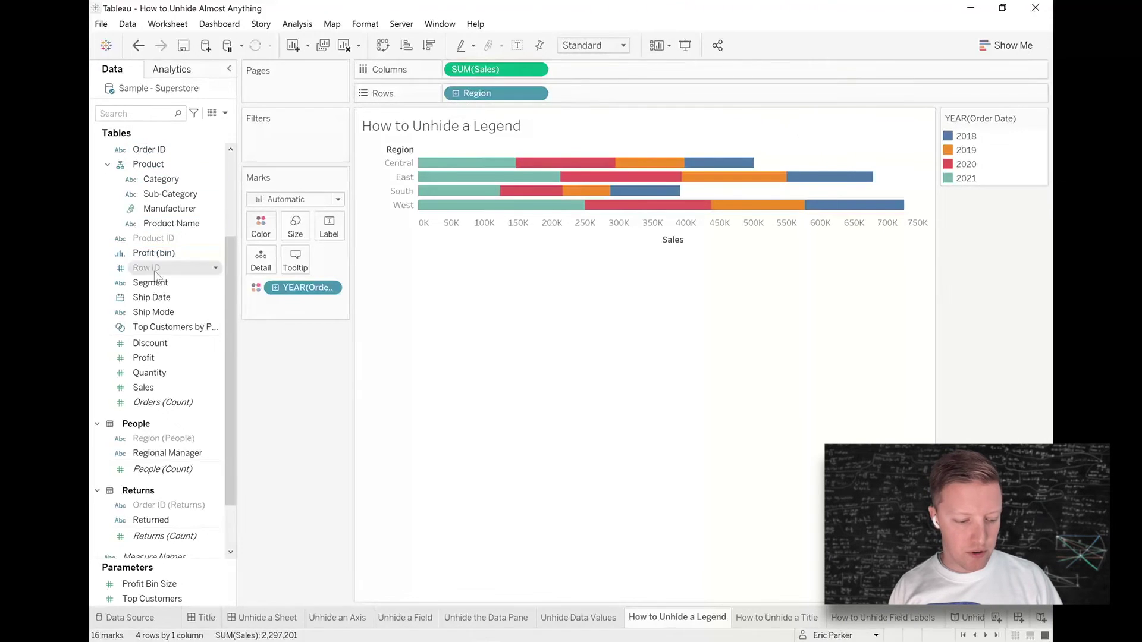
# Add Segment as a filter with all values and show its filter card
pyautogui.moveTo(153, 284); pyautogui.dragTo(282, 146)
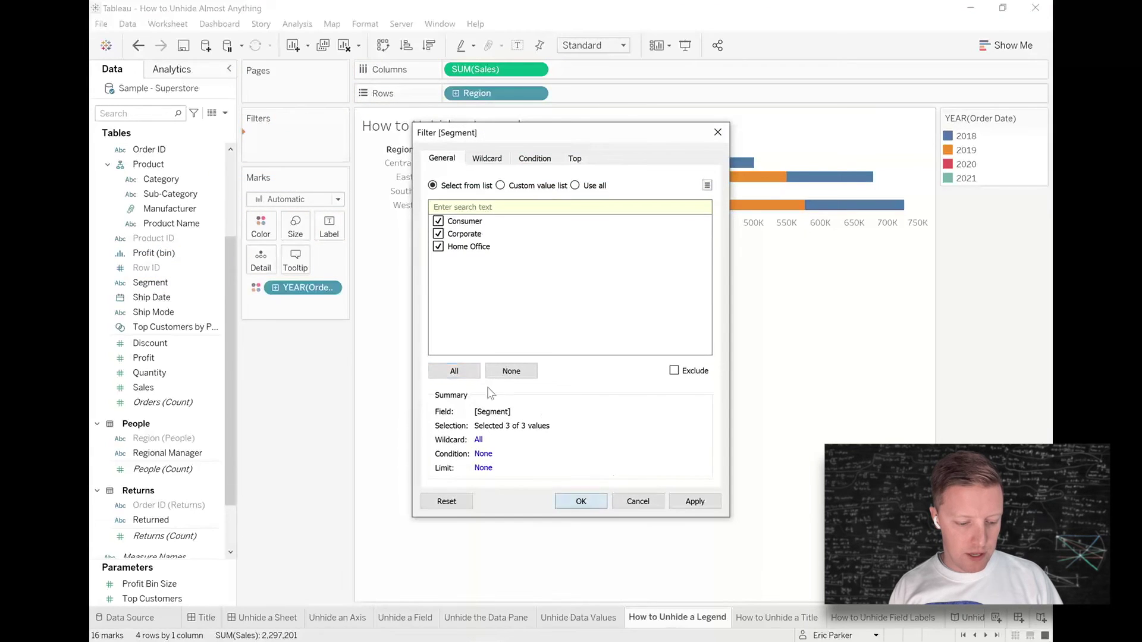
pyautogui.click(581, 502)
pyautogui.rightClick(300, 139)
pyautogui.click(326, 162)
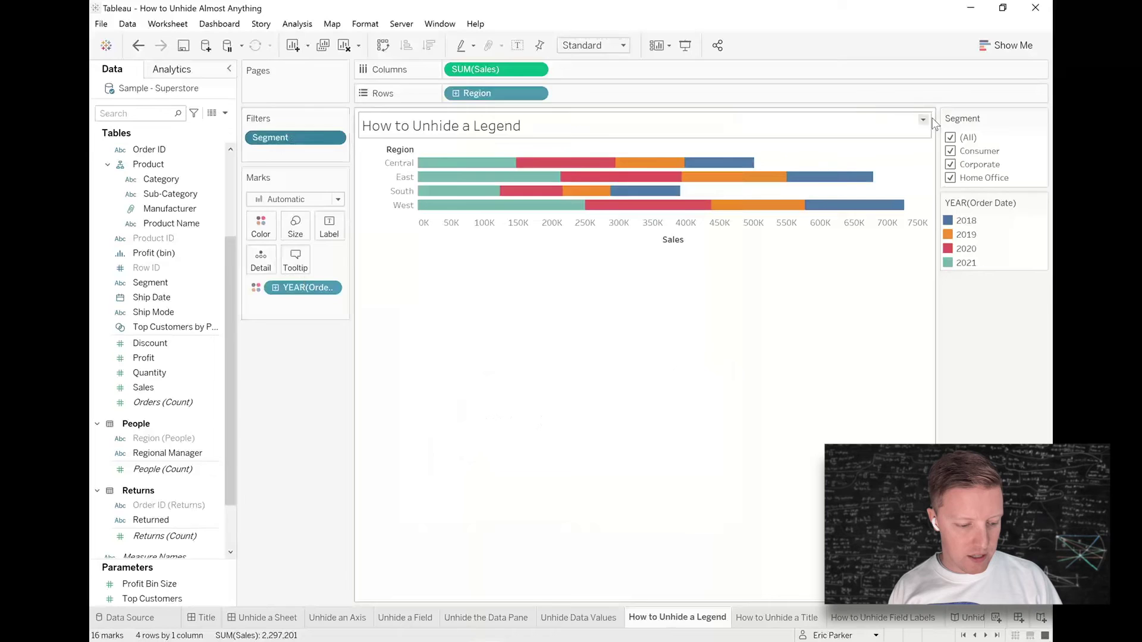
# Hide the Segment filter card, then bring it back with Show Filter on the Segment pill
pyautogui.click(1041, 118)
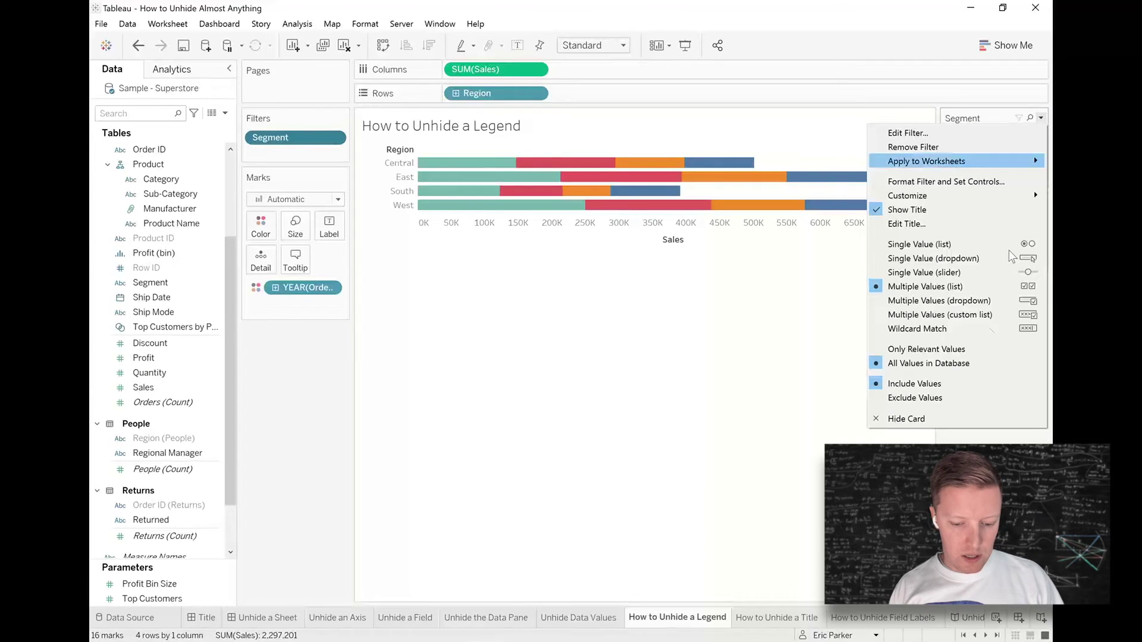
pyautogui.click(946, 418)
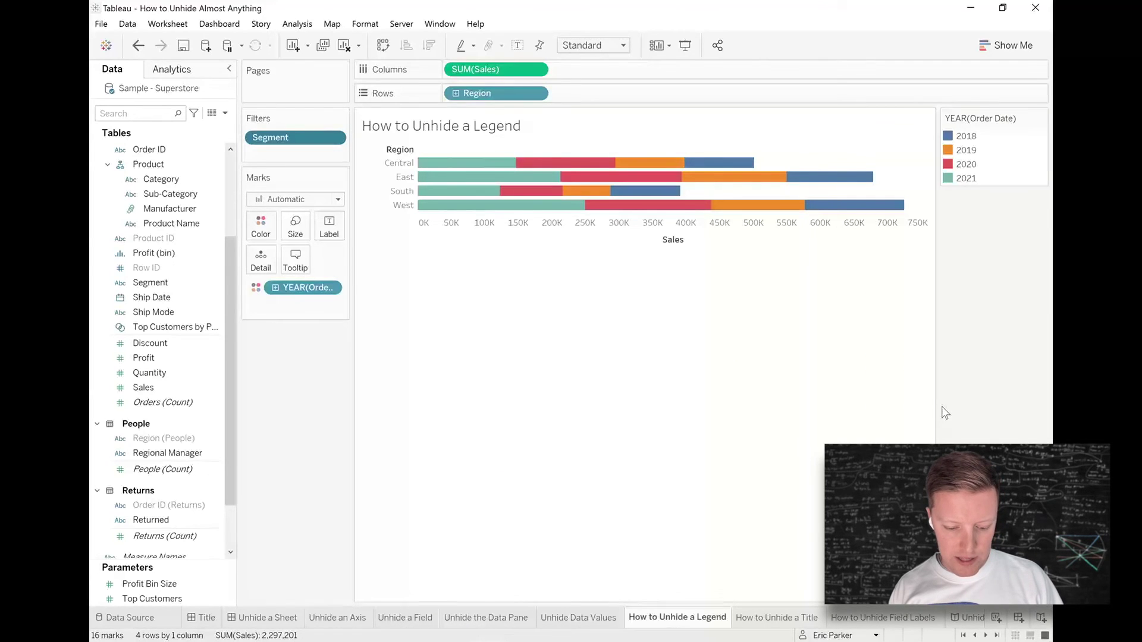
pyautogui.rightClick(284, 138)
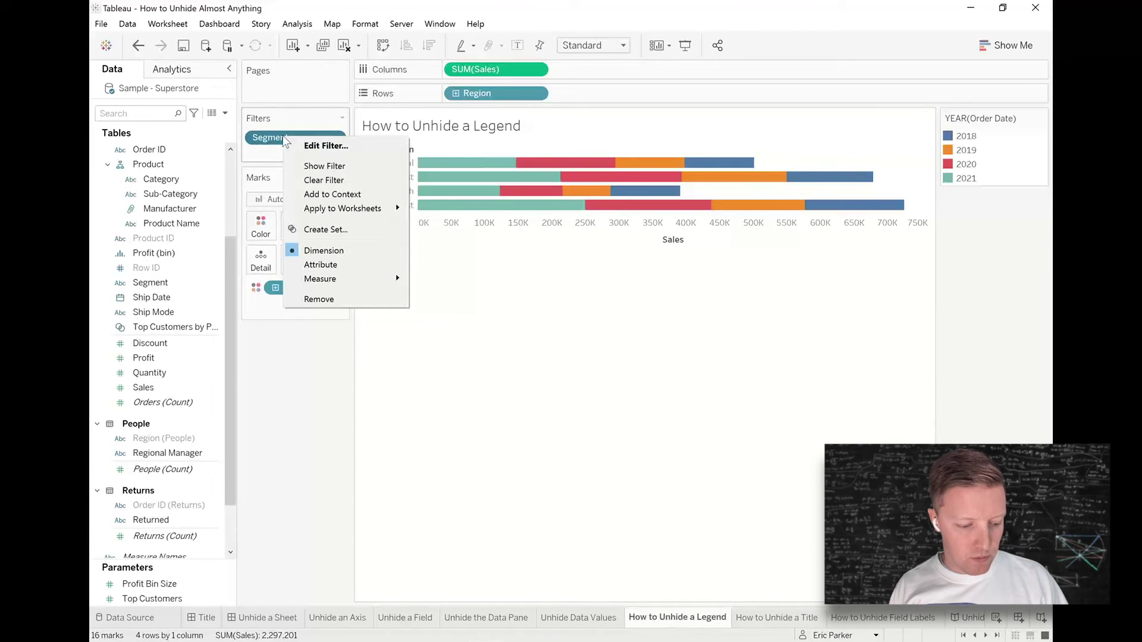
pyautogui.click(351, 165)
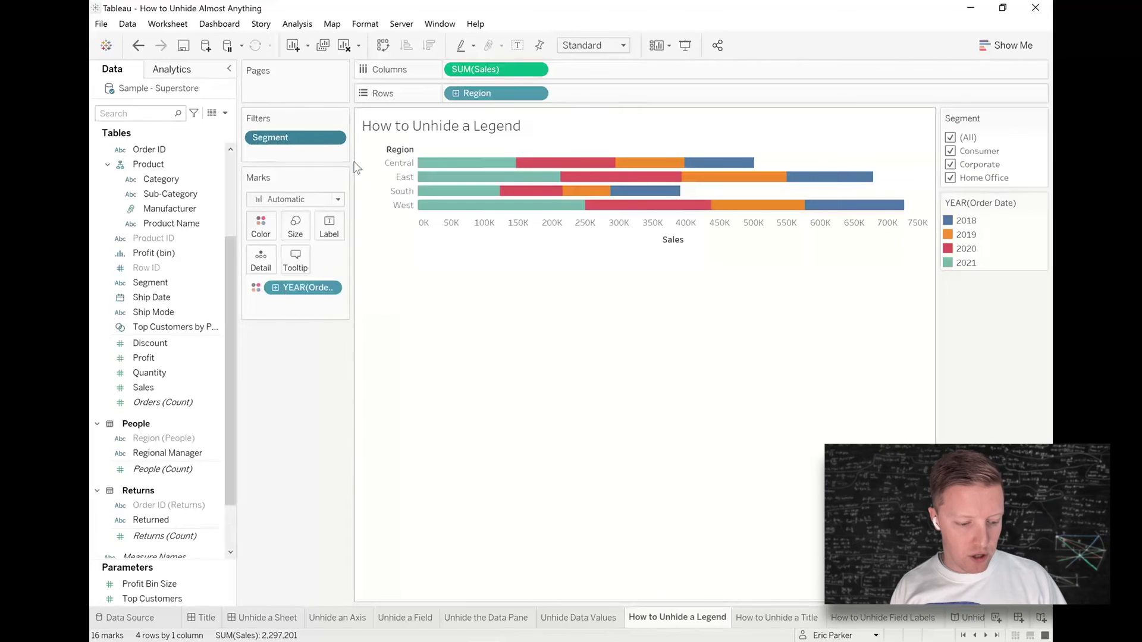
# Browse the Show/Hide Cards list and close it without changes
pyautogui.click(659, 45)
pyautogui.moveTo(709, 149)
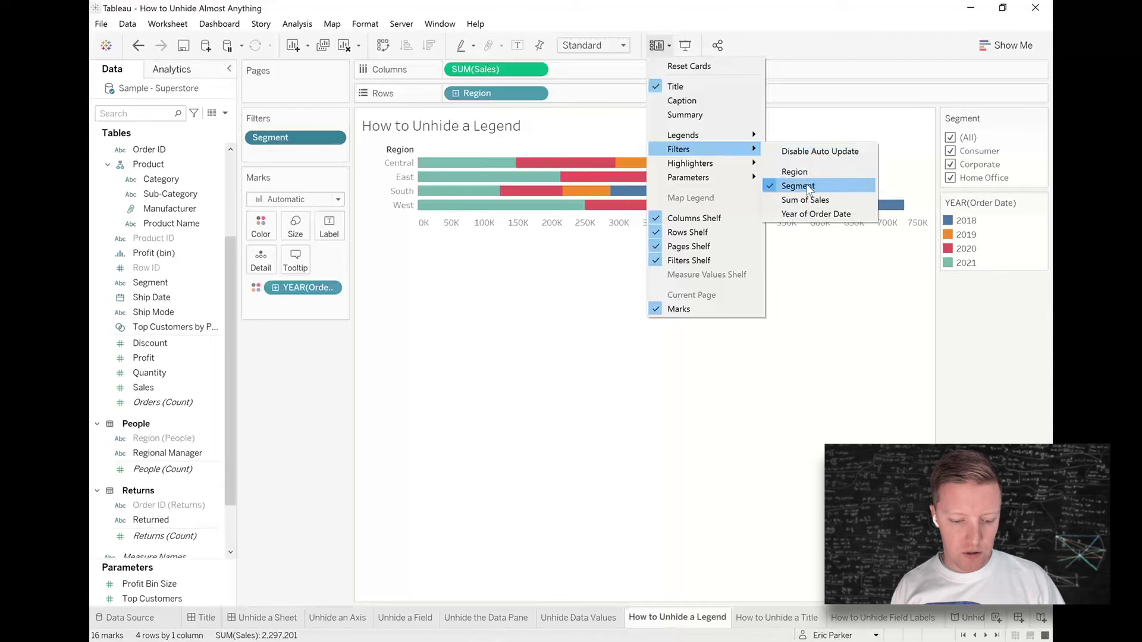
pyautogui.moveTo(730, 177)
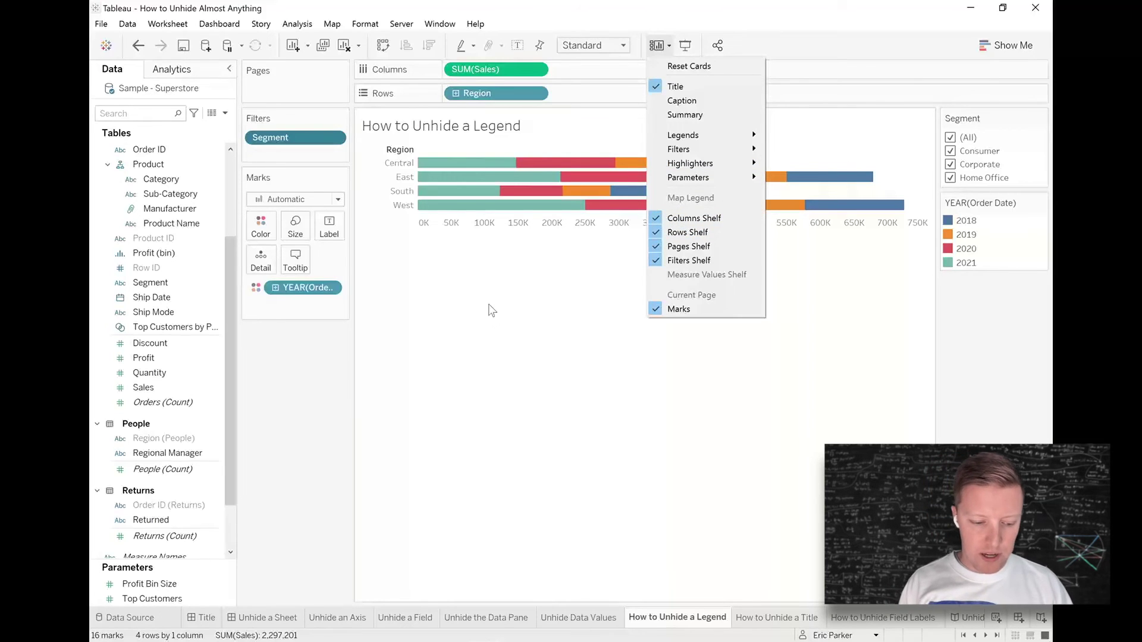
pyautogui.click(553, 302)
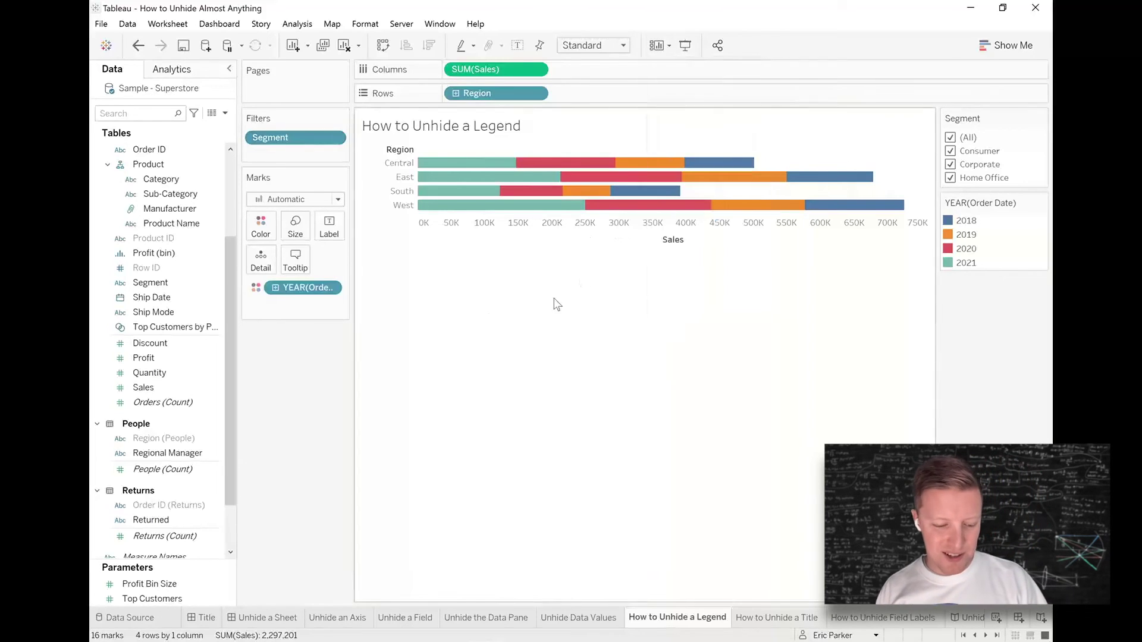
# Hide the Rows shelf card and the Columns shelf card from their dropdown menus
pyautogui.click(436, 94)
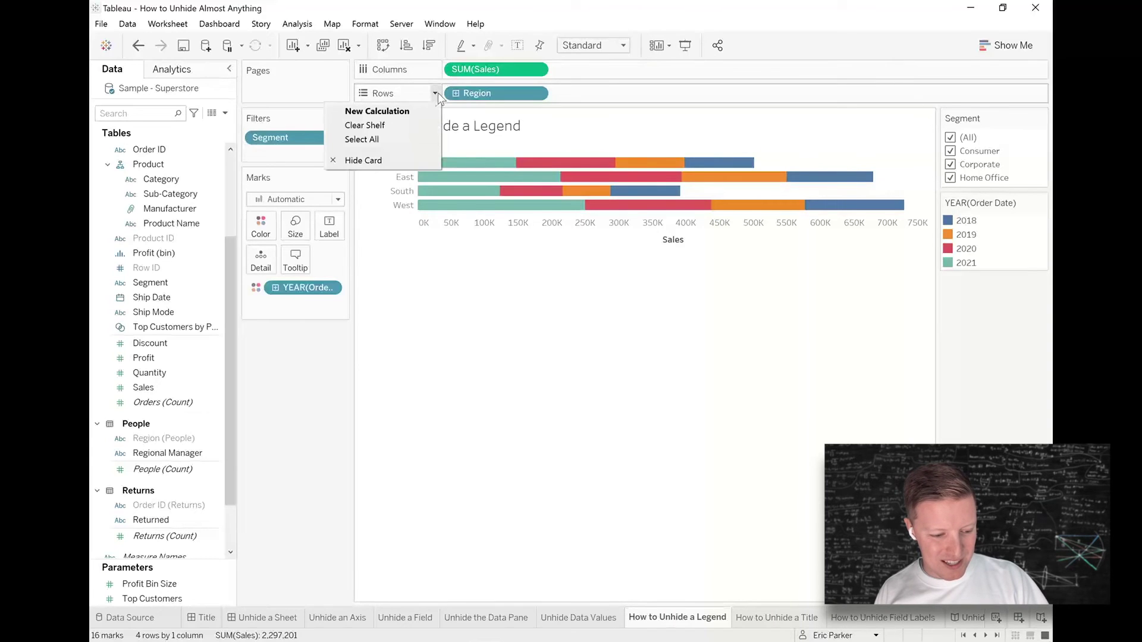
pyautogui.click(387, 156)
pyautogui.click(435, 70)
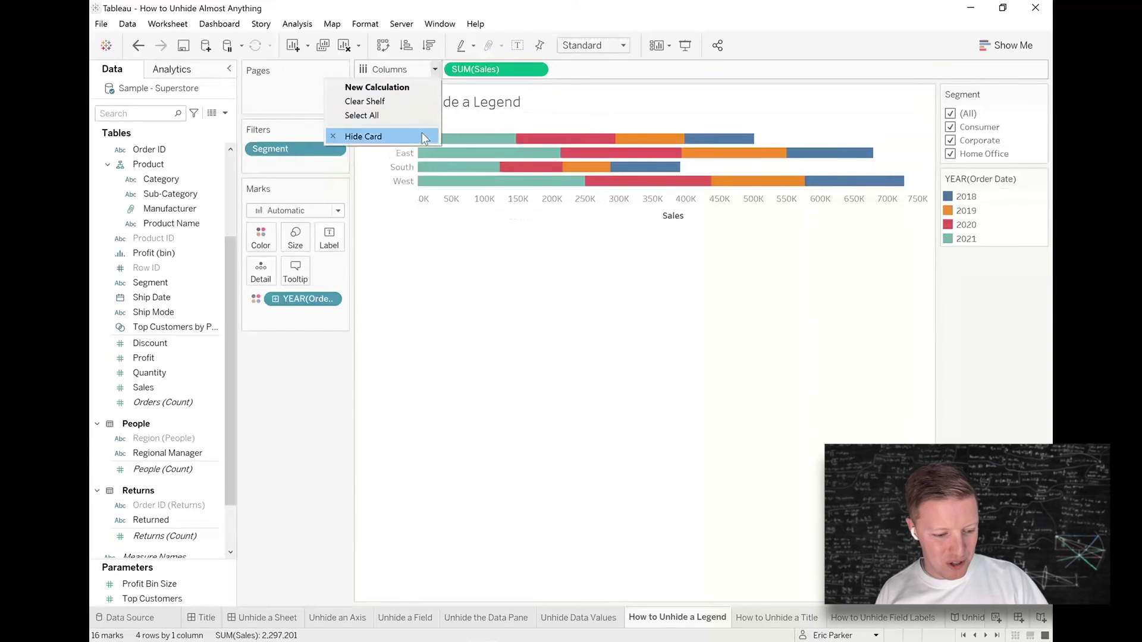
pyautogui.click(381, 133)
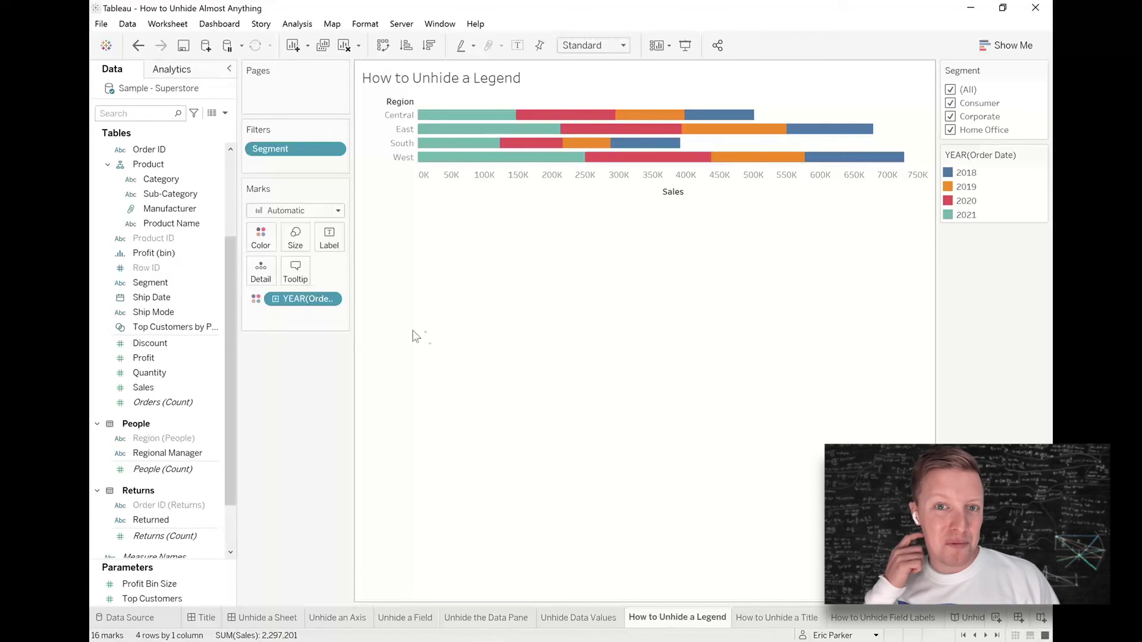
# Restore Rows Shelf and Columns Shelf from Show/Hide Cards, then go to the How to Unhide a Title sheet
pyautogui.click(670, 47)
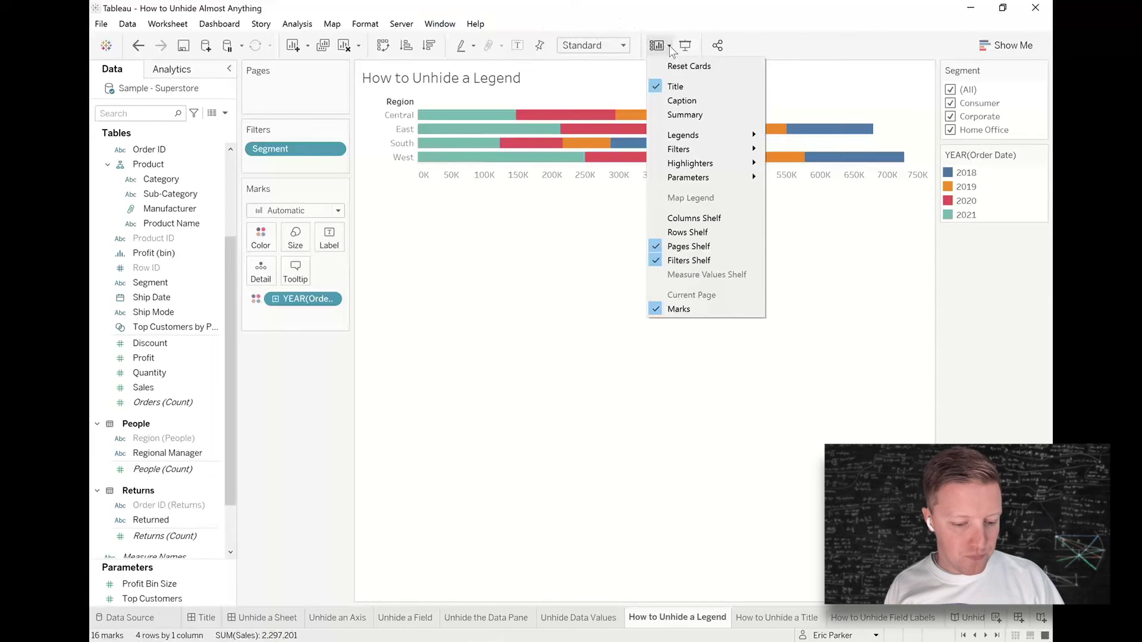
pyautogui.click(688, 232)
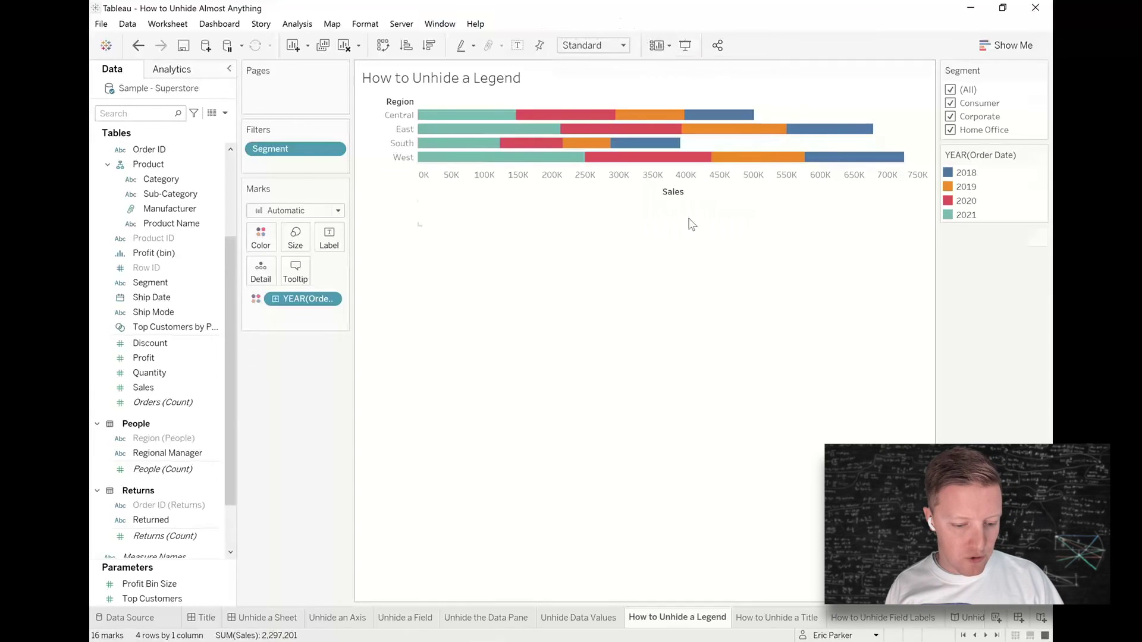
pyautogui.click(669, 47)
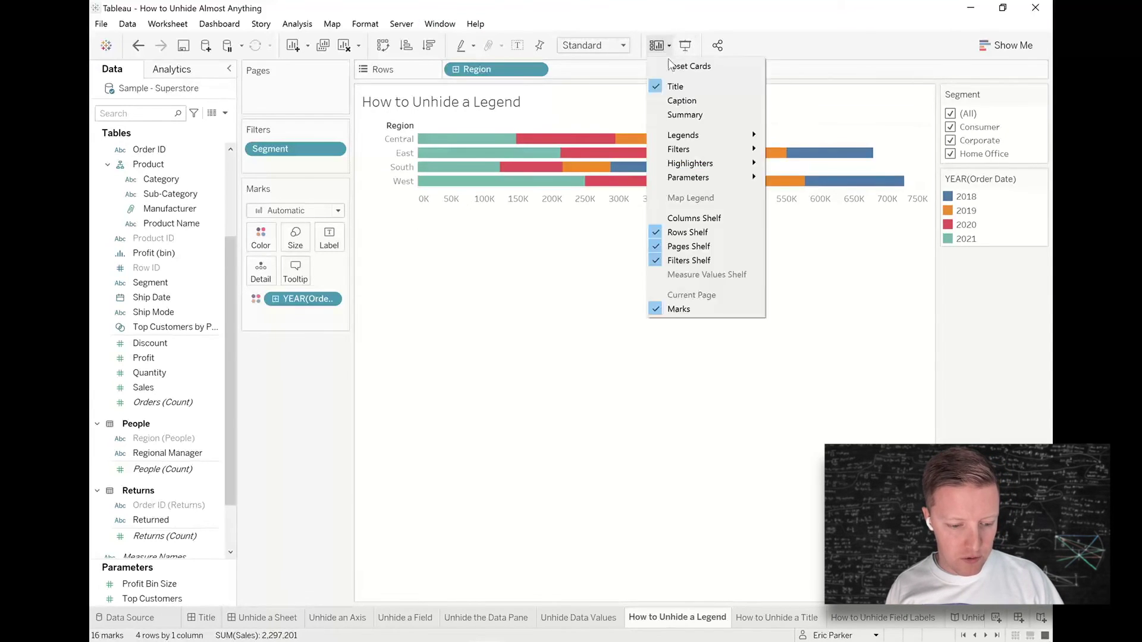
pyautogui.click(679, 220)
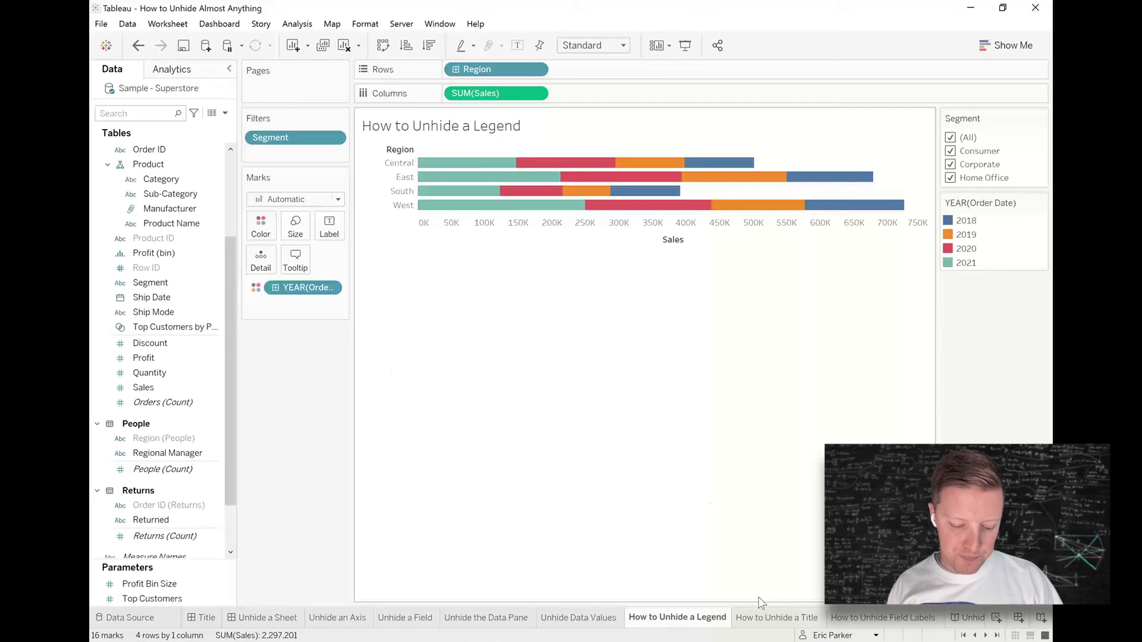
pyautogui.click(765, 618)
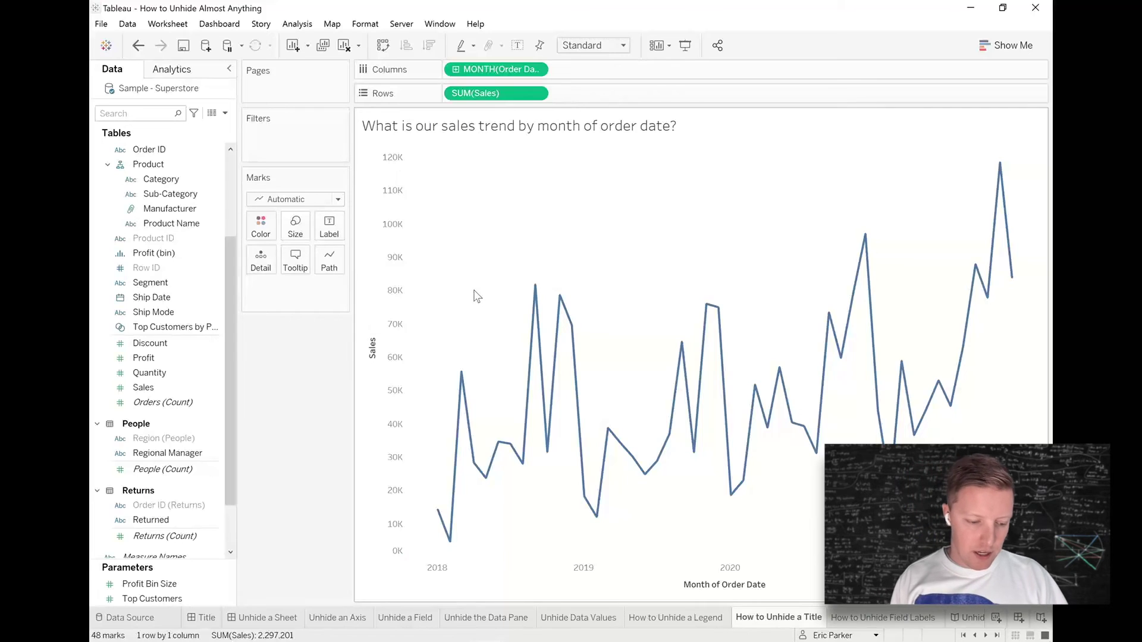
# Hide the sales trend chart title, restore it, then hide it again
pyautogui.rightClick(505, 131)
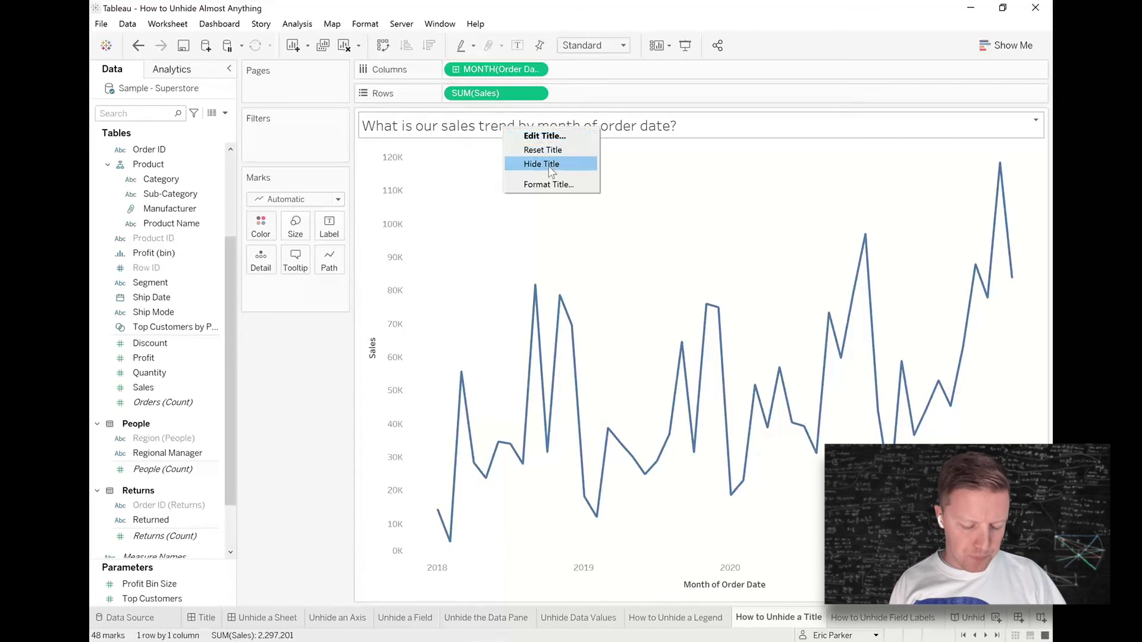
pyautogui.click(548, 163)
pyautogui.rightClick(484, 113)
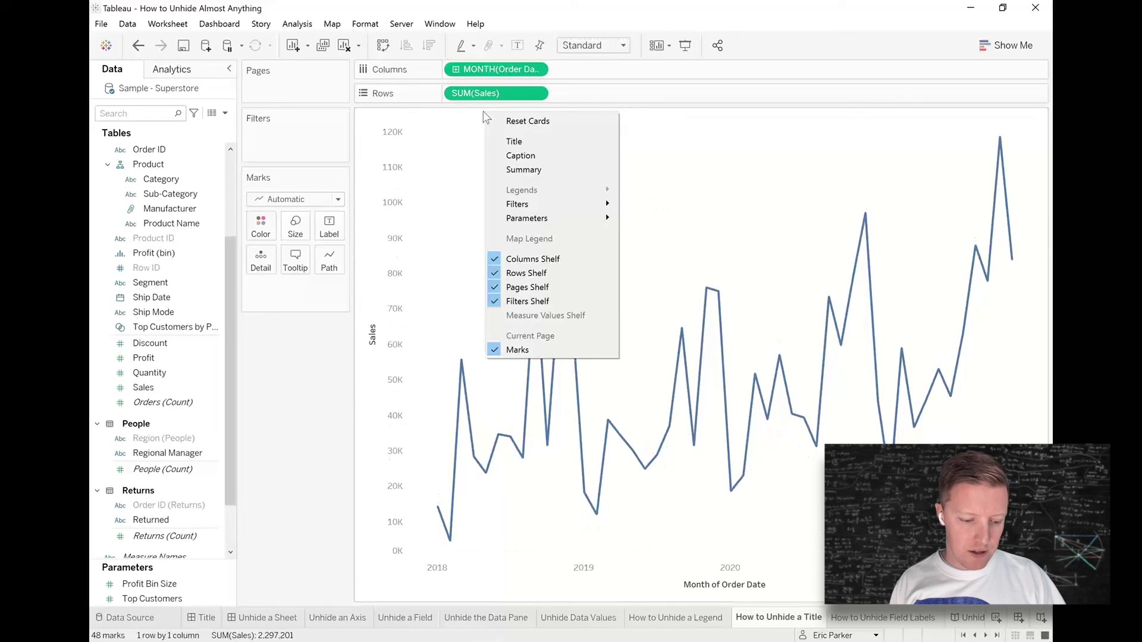
pyautogui.click(549, 143)
pyautogui.rightClick(542, 128)
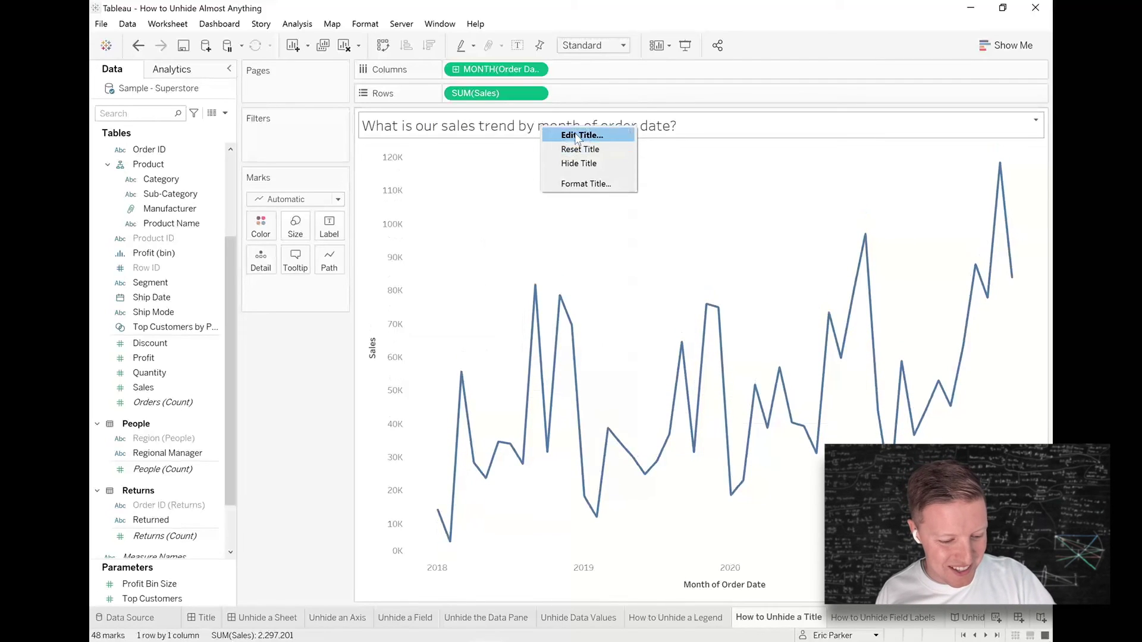
pyautogui.click(578, 164)
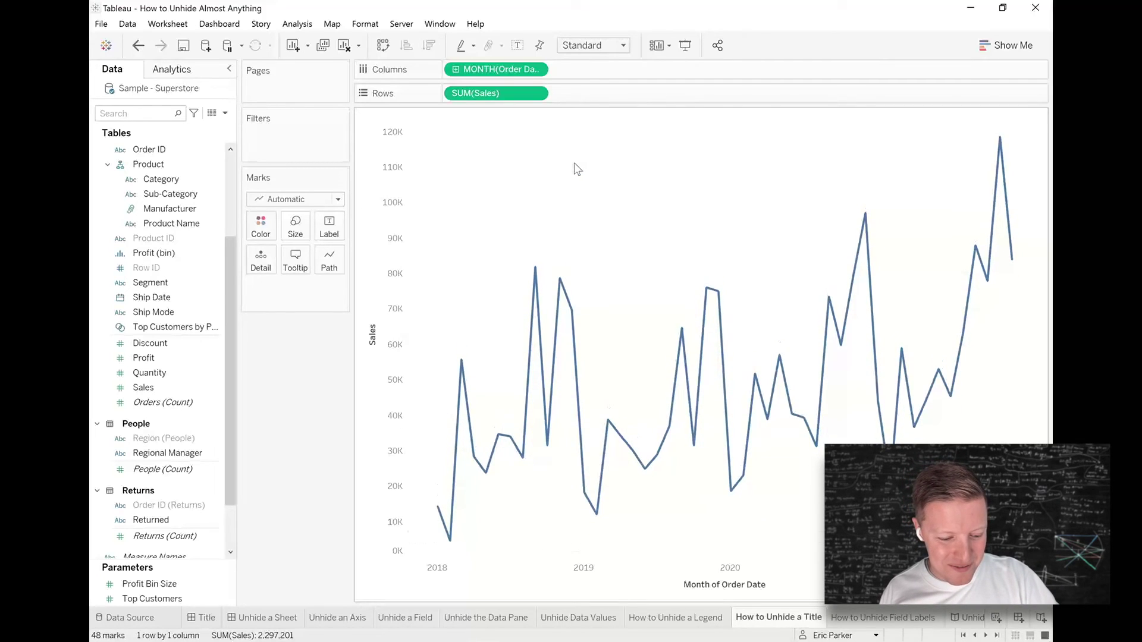
# Restore the title via Worksheet > Show Title and go to the How to Unhide Field Labels sheet
pyautogui.click(168, 25)
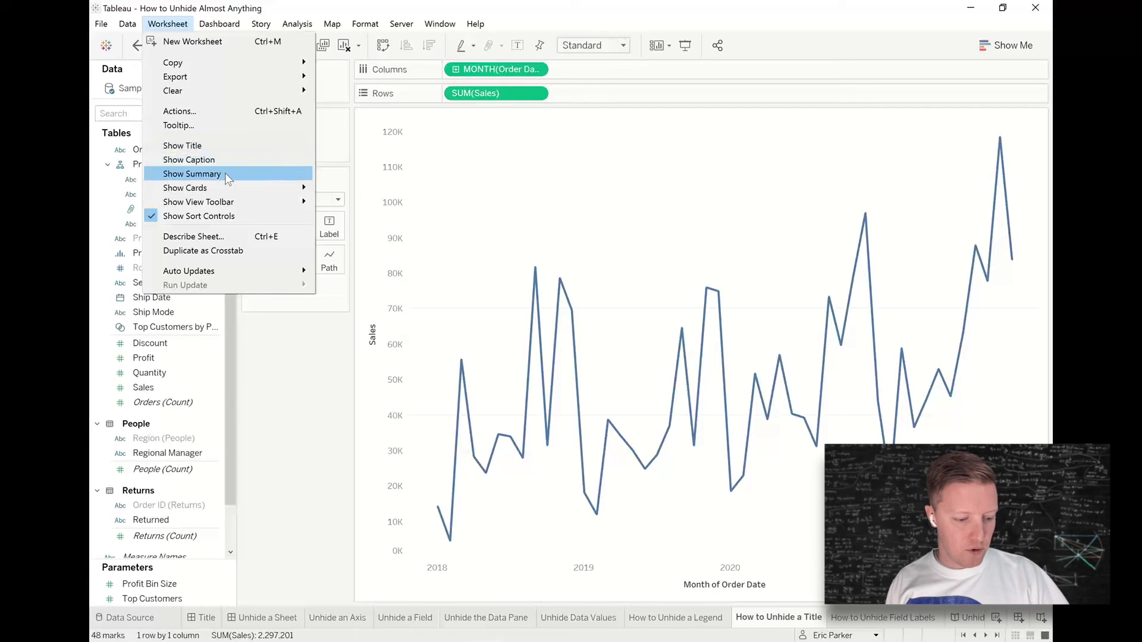
pyautogui.click(208, 139)
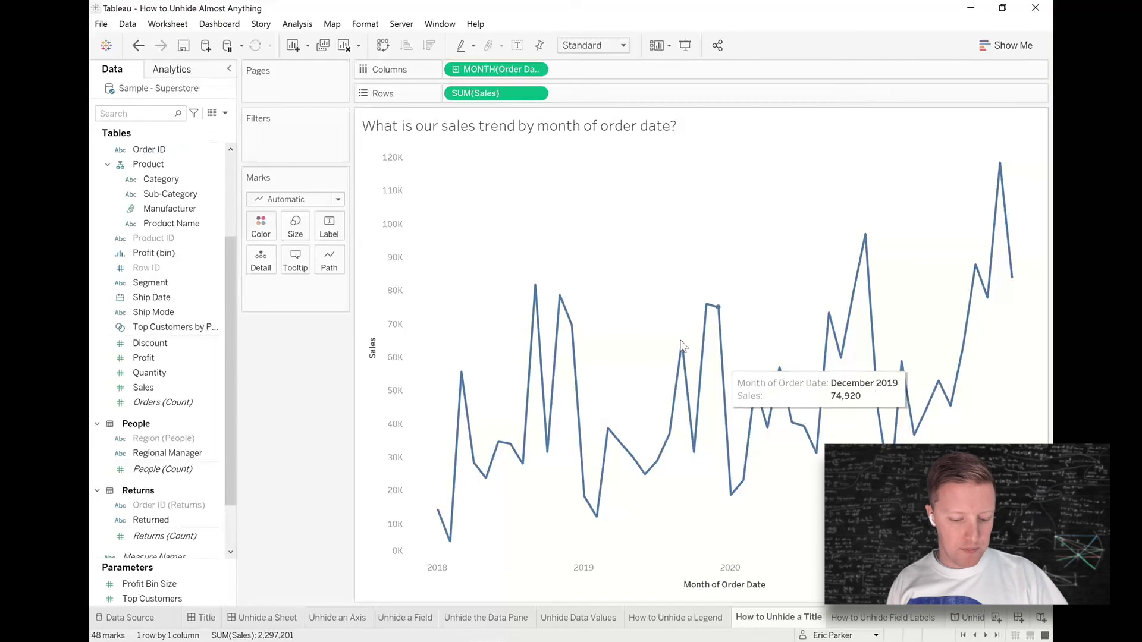
pyautogui.click(855, 616)
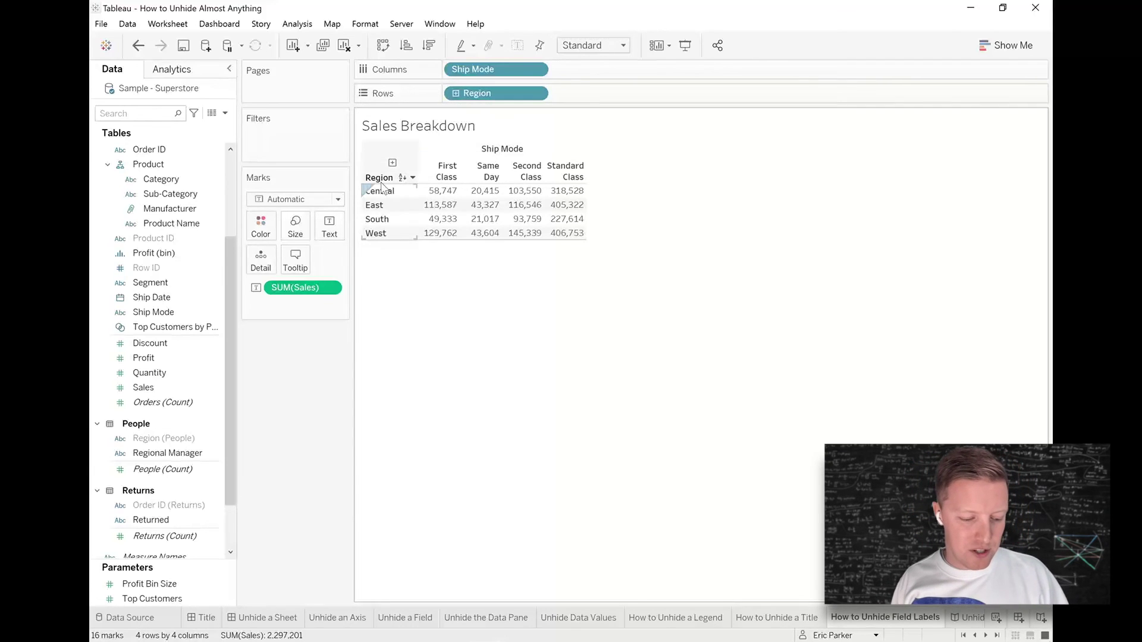
# Hide the Ship Mode column field label and the Region row field label
pyautogui.rightClick(514, 153)
pyautogui.click(578, 206)
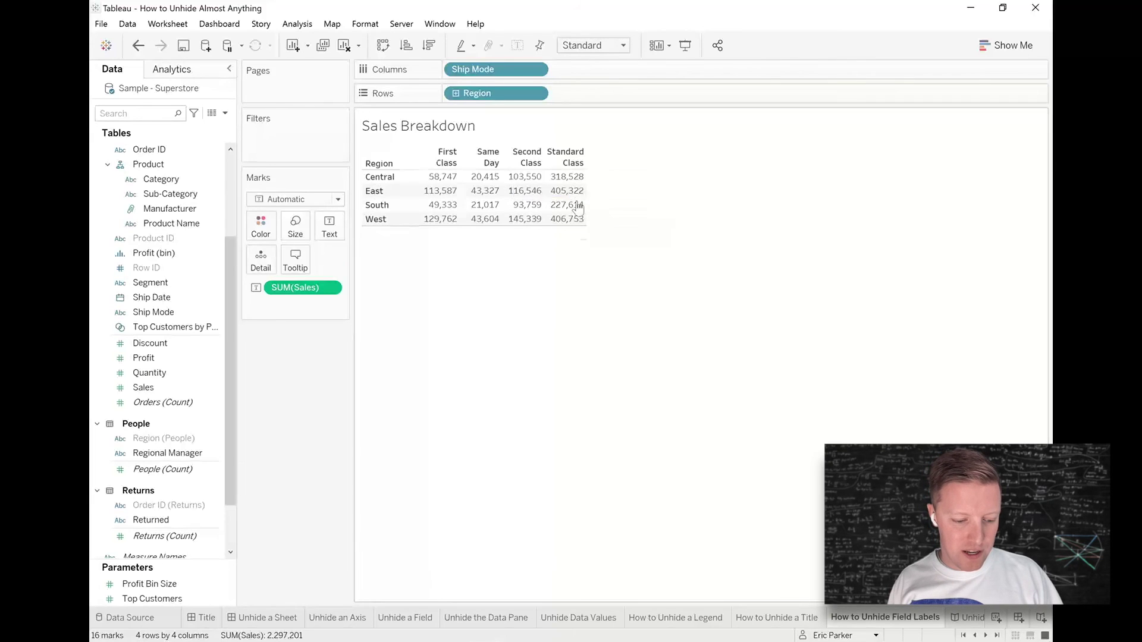
pyautogui.rightClick(379, 166)
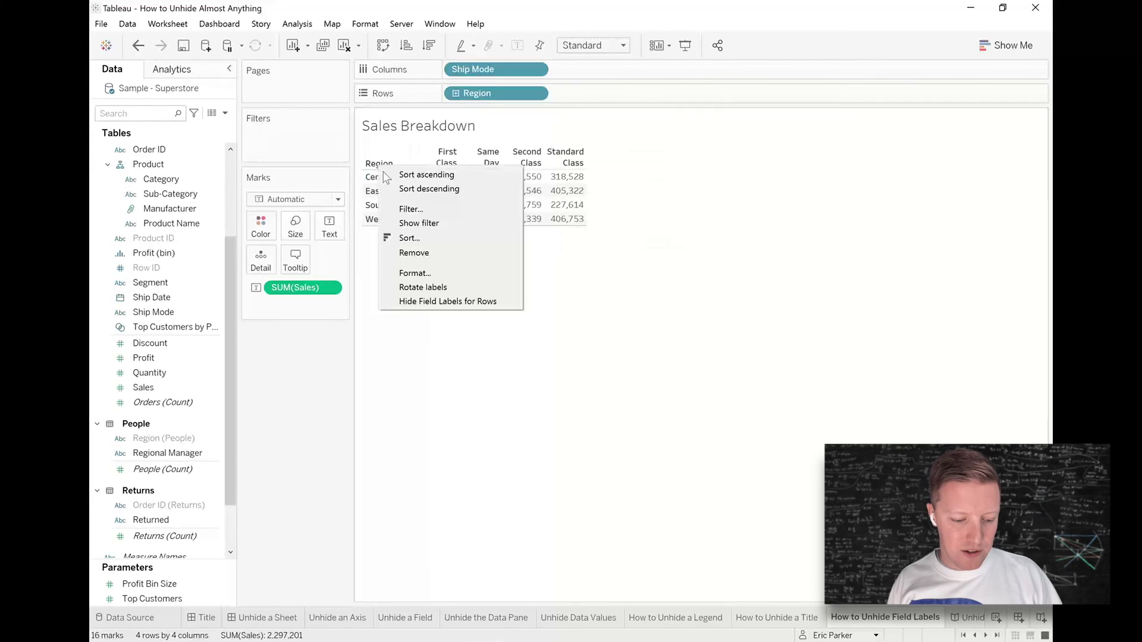
pyautogui.click(427, 302)
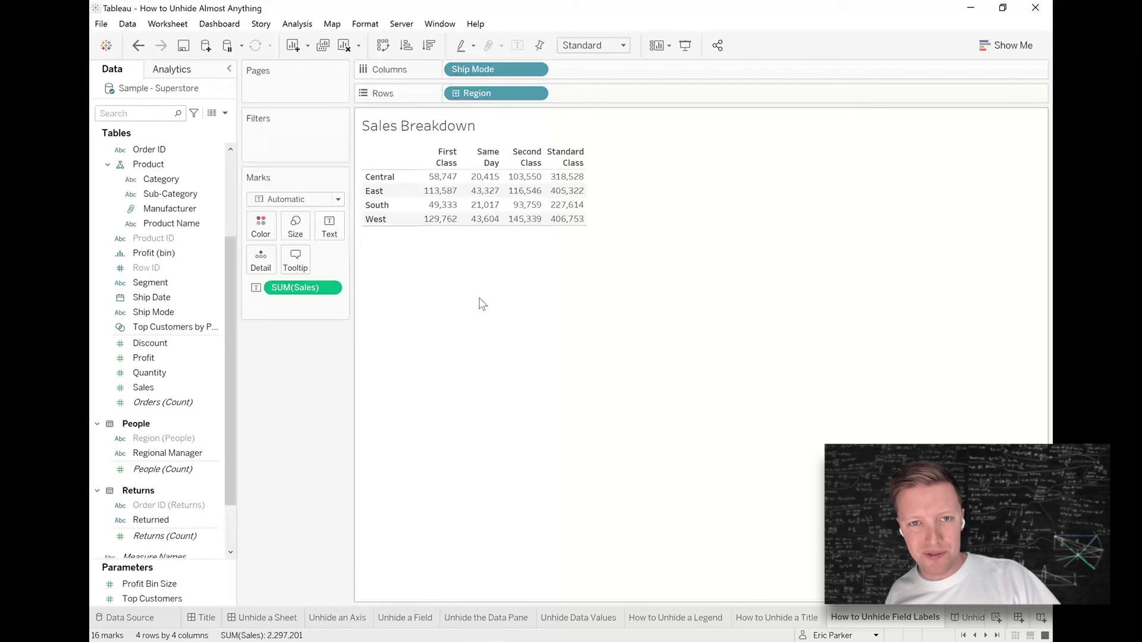
# Show the Region row label again, then hide it once more from the row header menu
pyautogui.rightClick(383, 158)
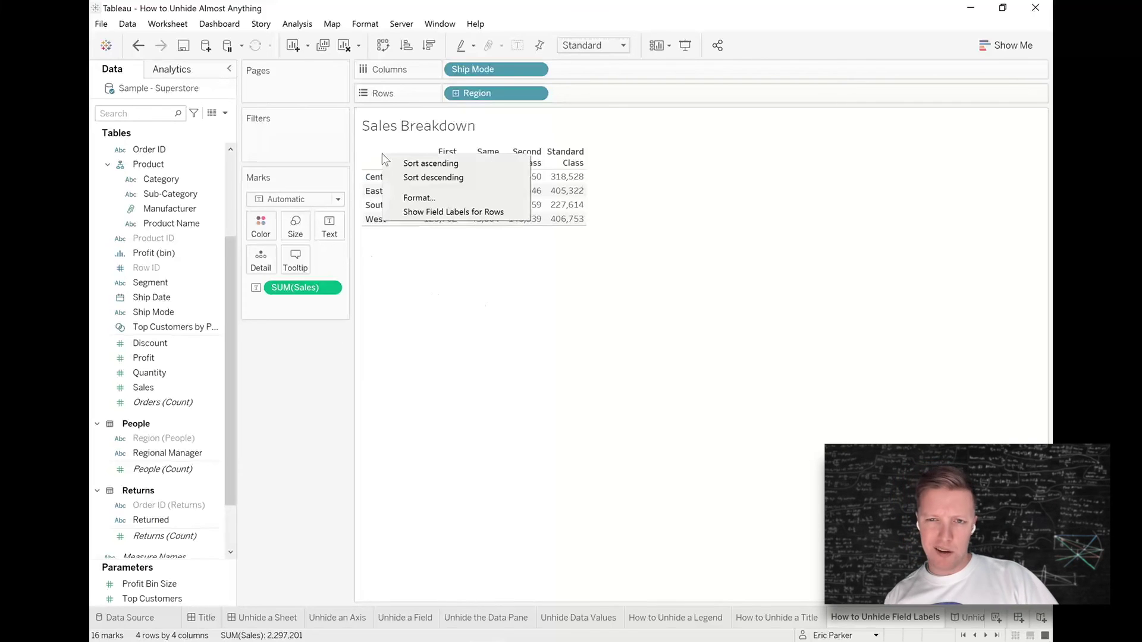
pyautogui.click(406, 213)
pyautogui.click(487, 147)
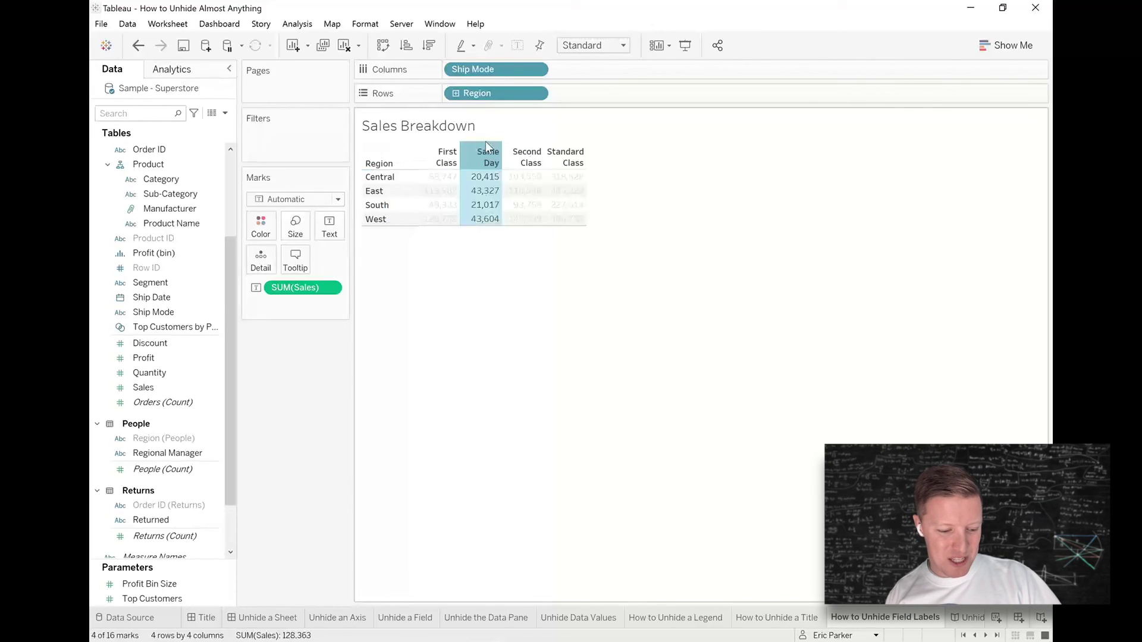
pyautogui.rightClick(485, 147)
pyautogui.rightClick(453, 140)
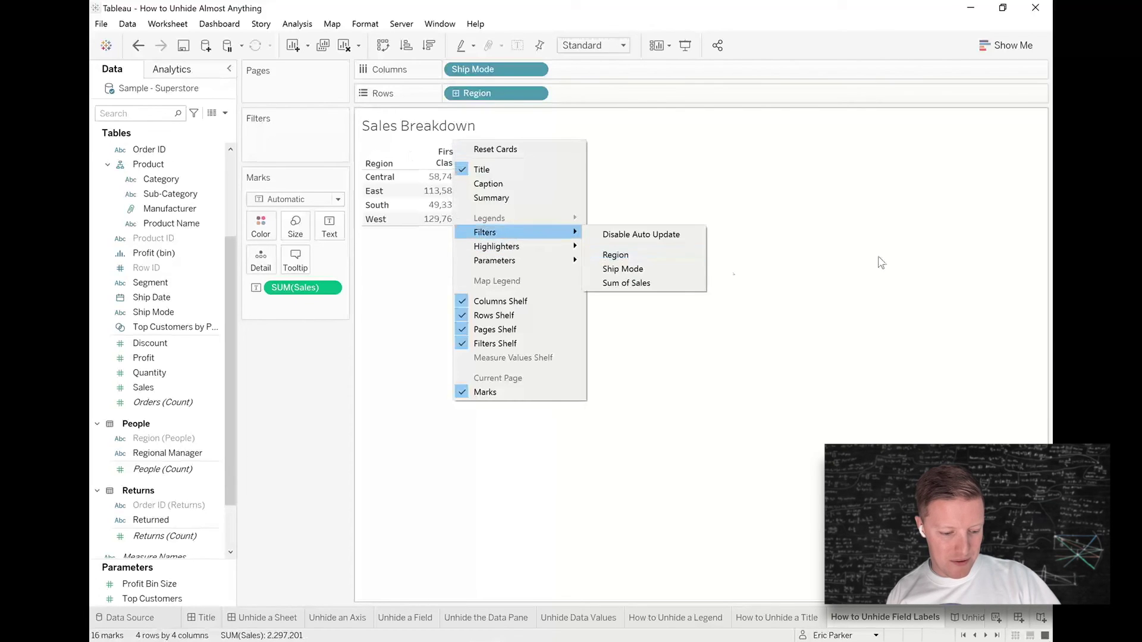
pyautogui.click(766, 216)
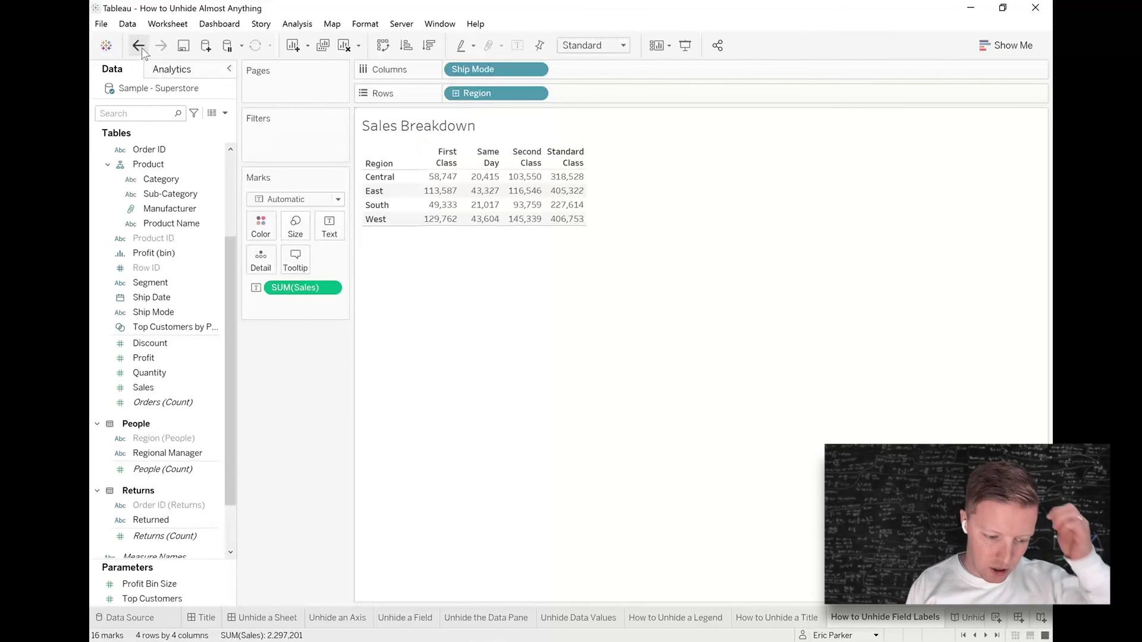
pyautogui.rightClick(385, 162)
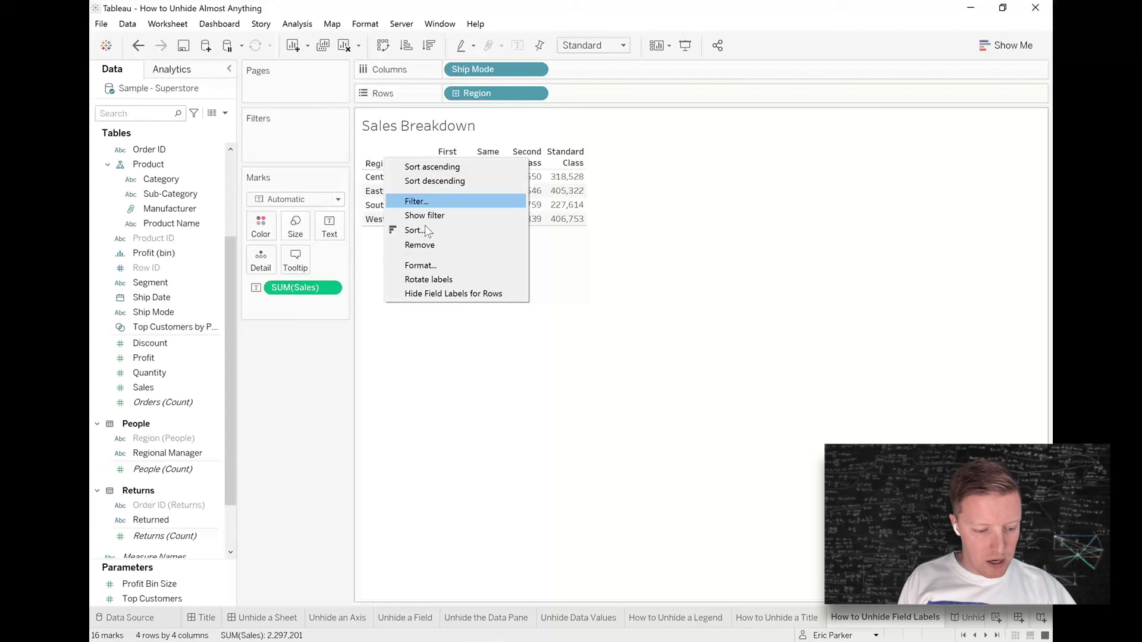
pyautogui.click(434, 293)
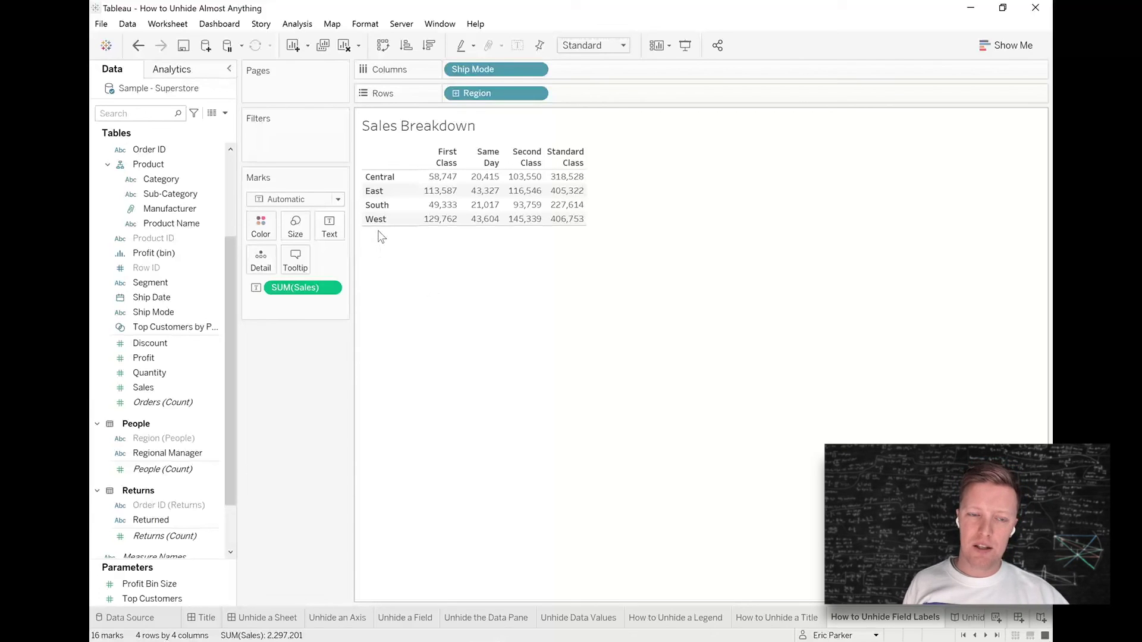
# Restore the Region and Ship Mode field labels via Analysis > Table Layout, then open the Unhide a Dashboard story
pyautogui.click(299, 25)
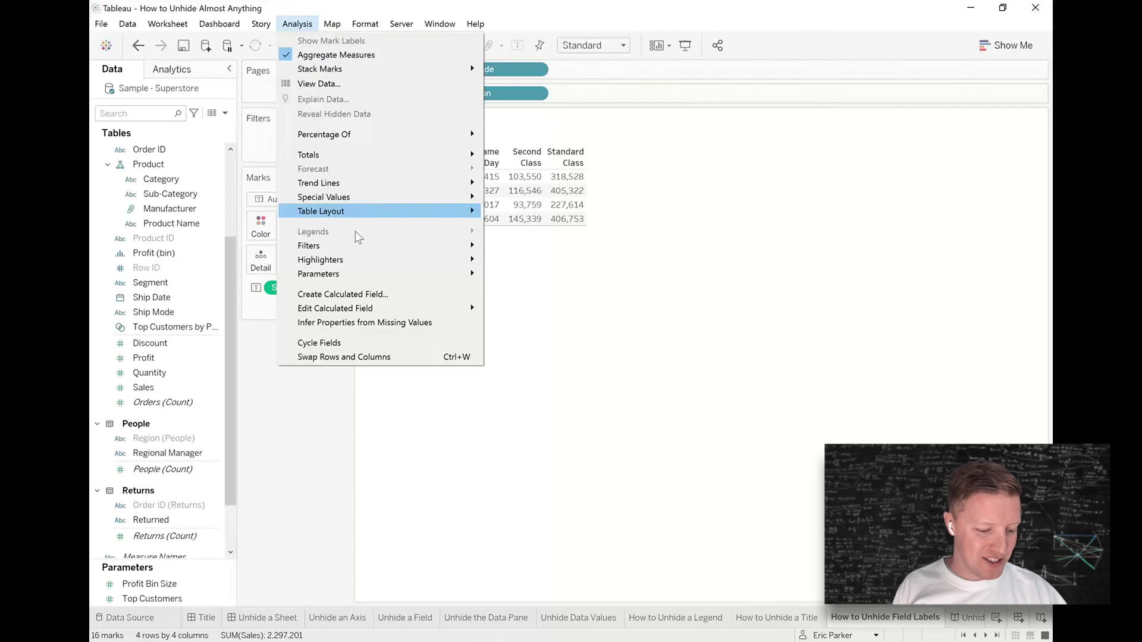
pyautogui.moveTo(345, 218)
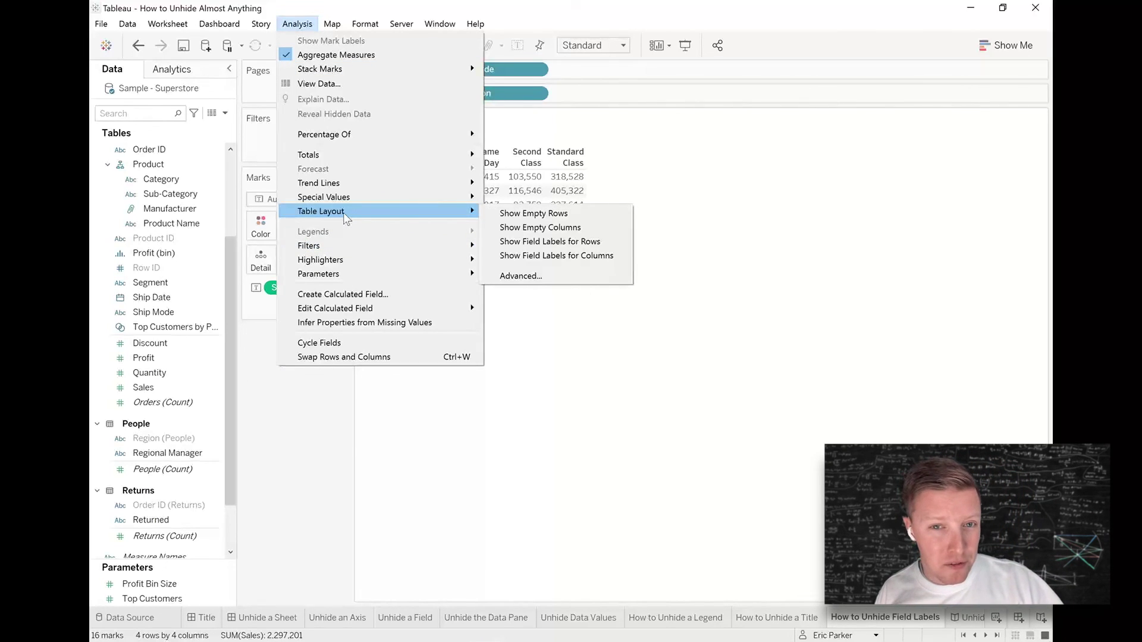
pyautogui.click(586, 246)
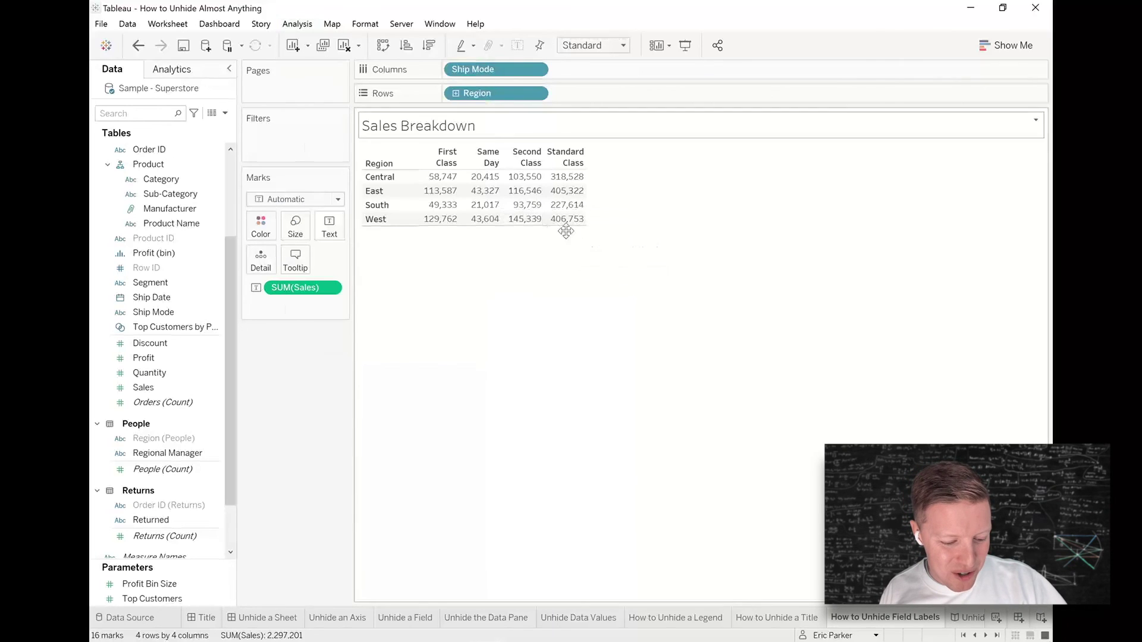
pyautogui.click(297, 27)
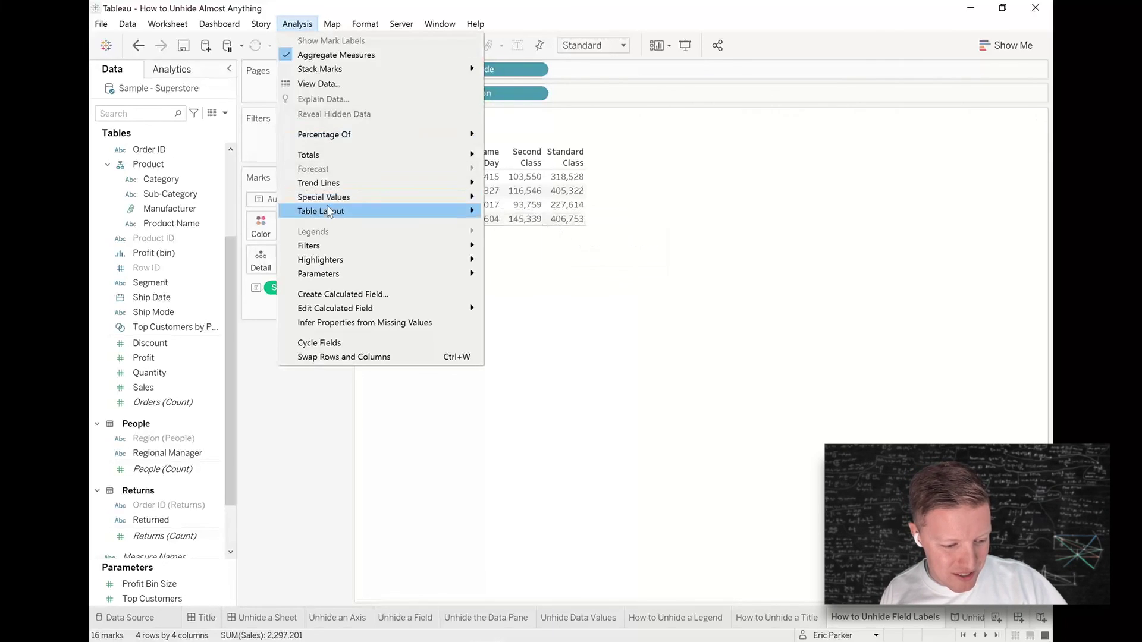
pyautogui.moveTo(452, 211)
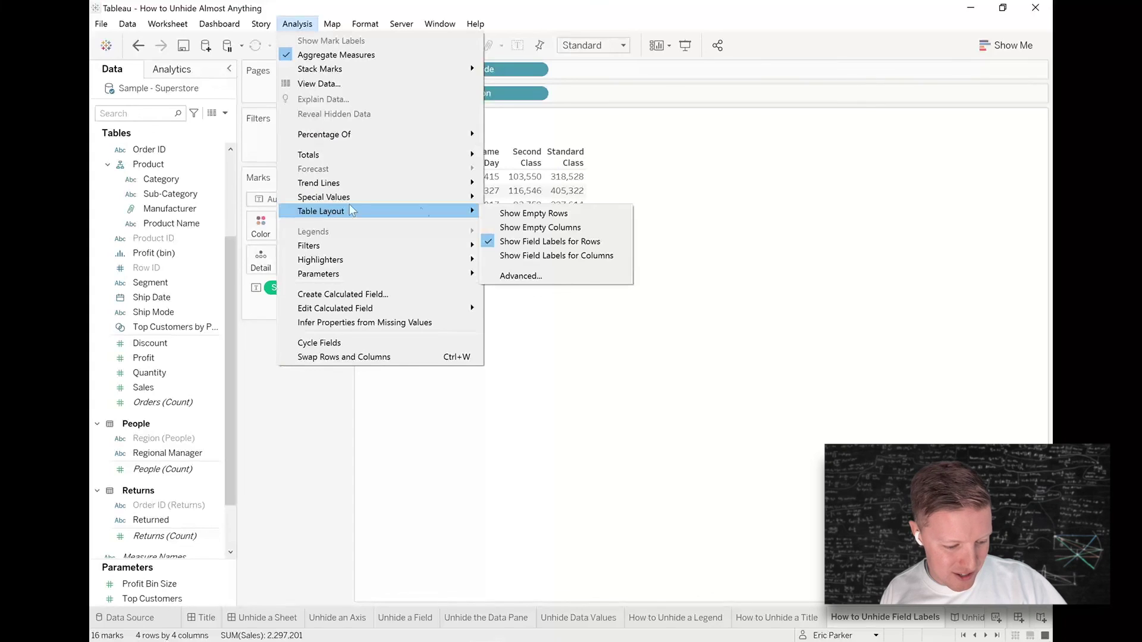
pyautogui.click(569, 257)
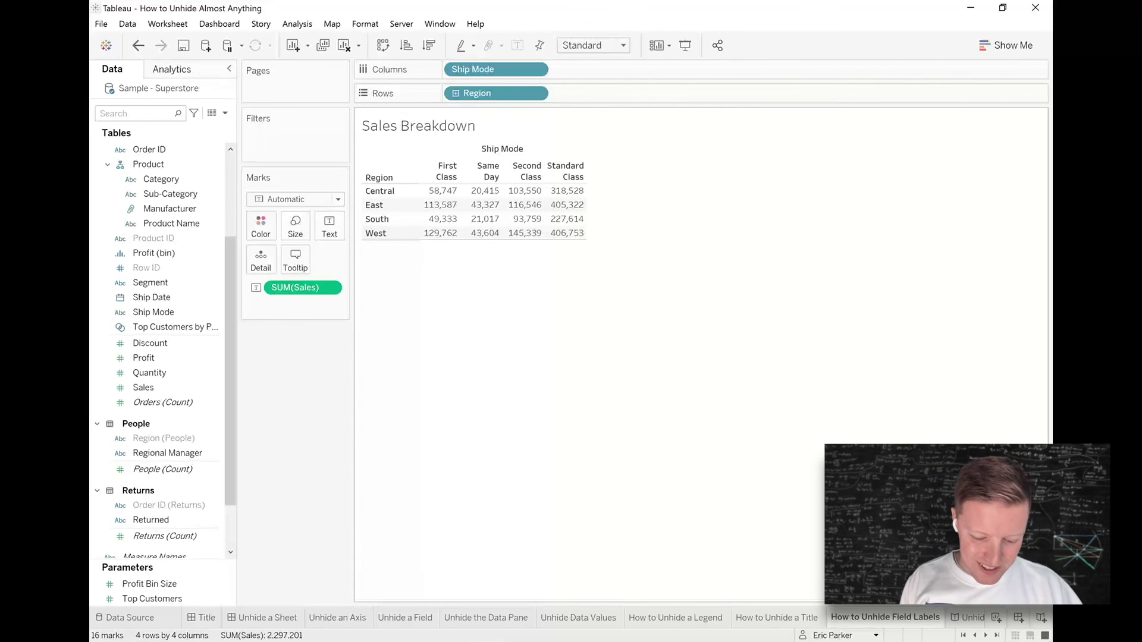
pyautogui.moveTo(958, 619)
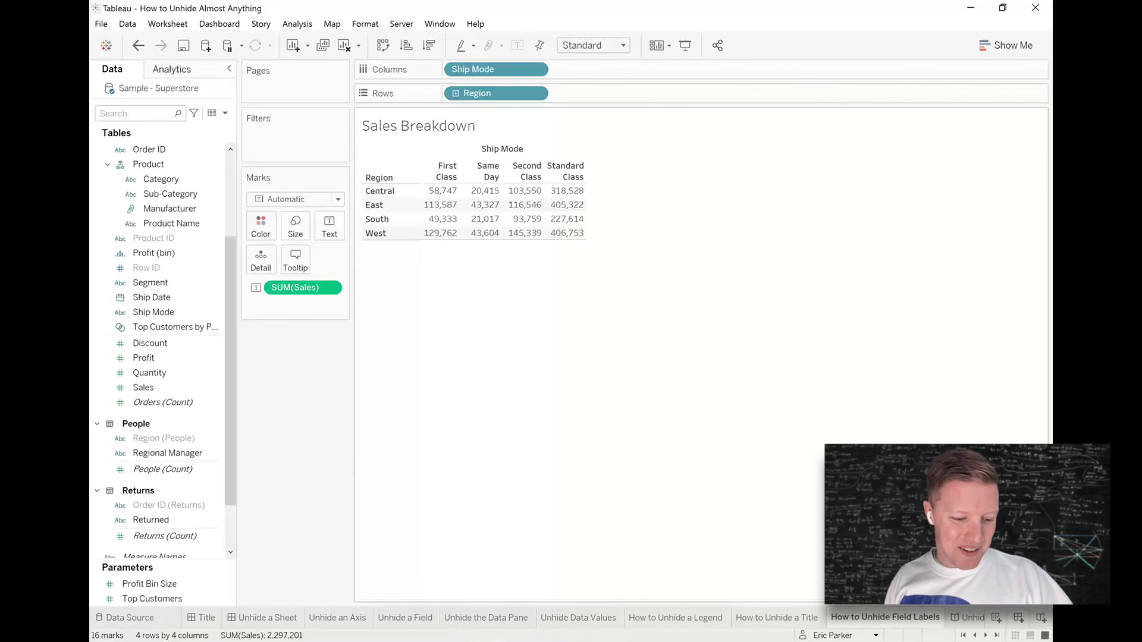
pyautogui.click(966, 617)
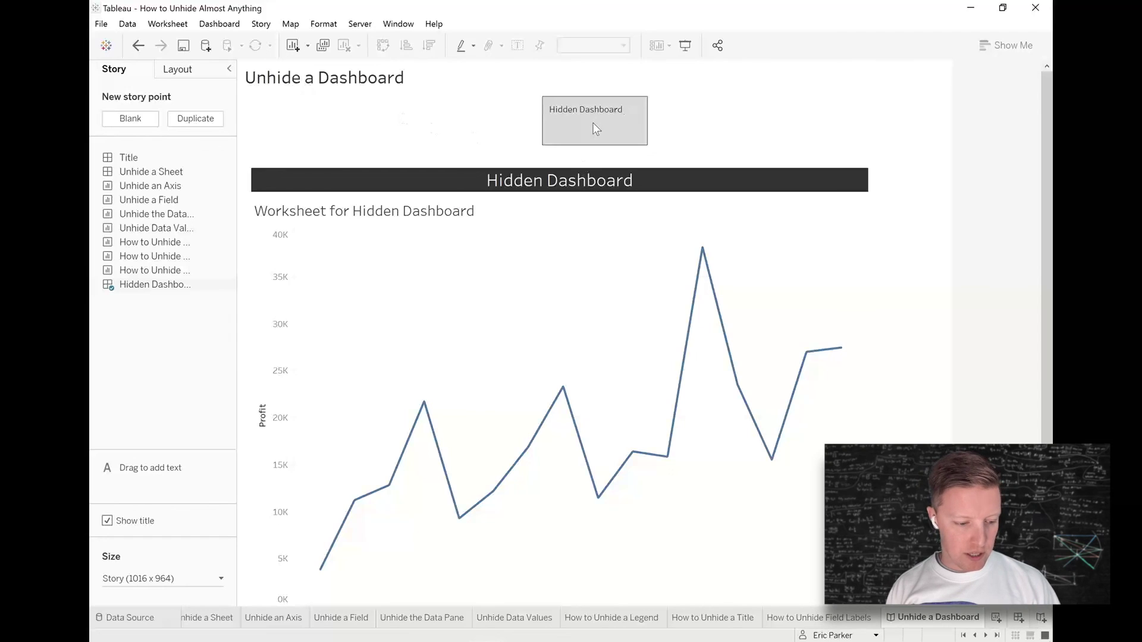
# Rearrange the story view and check the Hidden Dashboard story point's options
pyautogui.moveTo(591, 128)
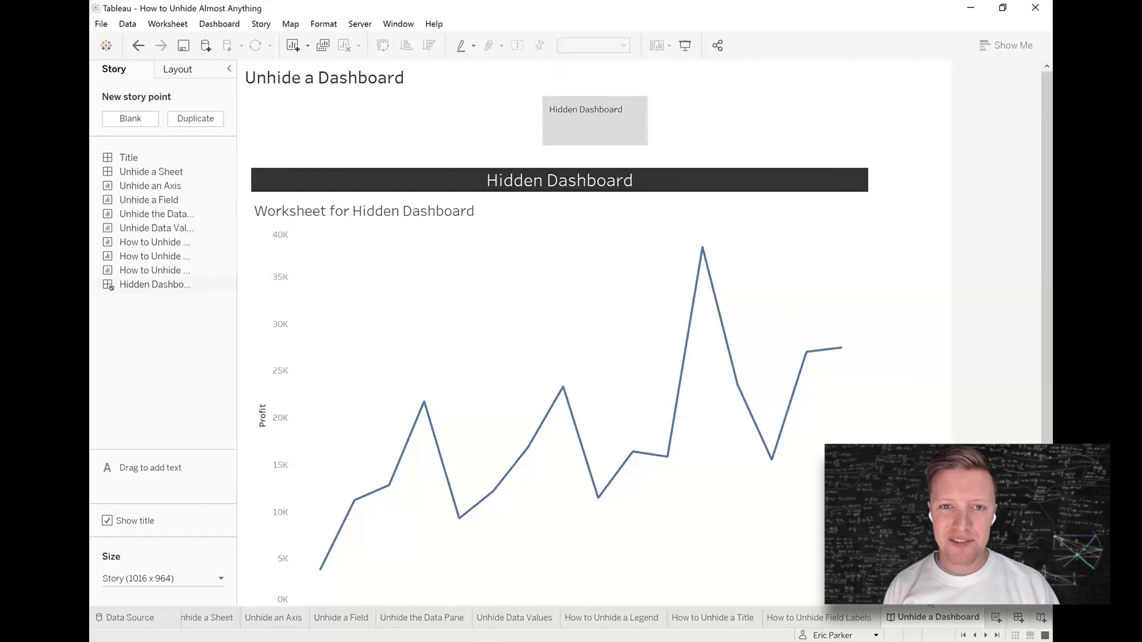
pyautogui.moveTo(692, 244); pyautogui.dragTo(632, 189)
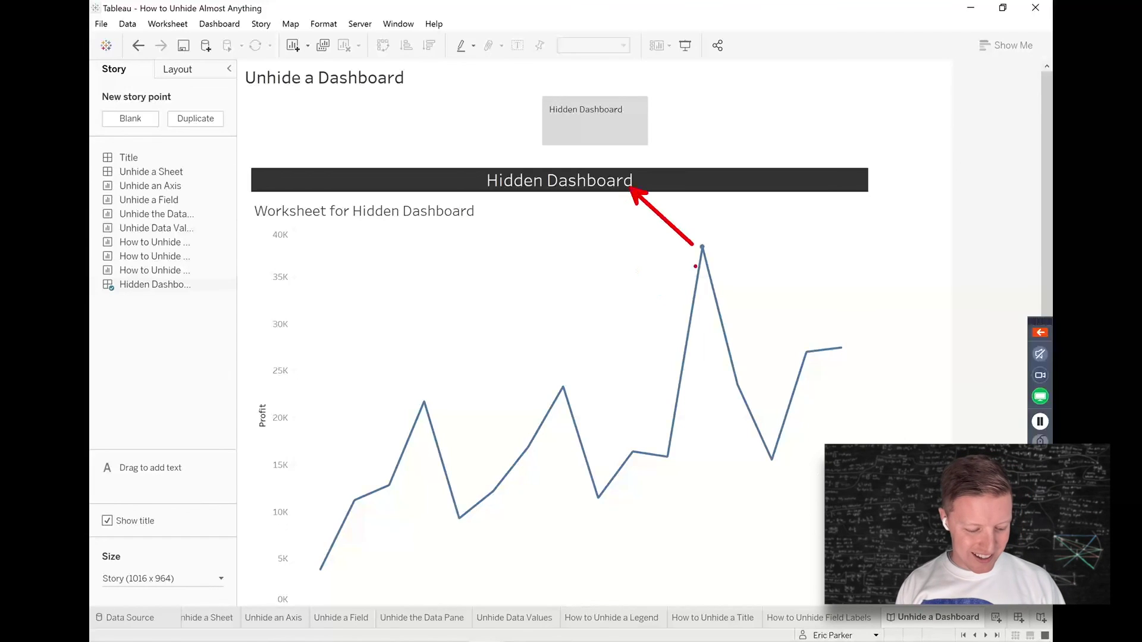
pyautogui.moveTo(246, 319); pyautogui.dragTo(188, 288)
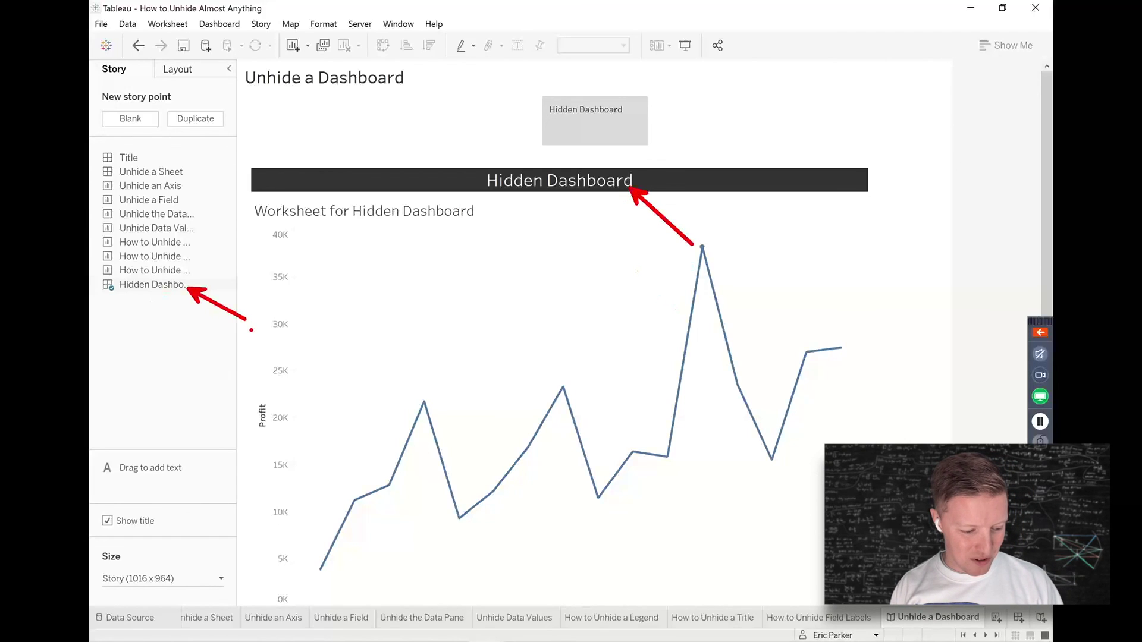
pyautogui.rightClick(152, 284)
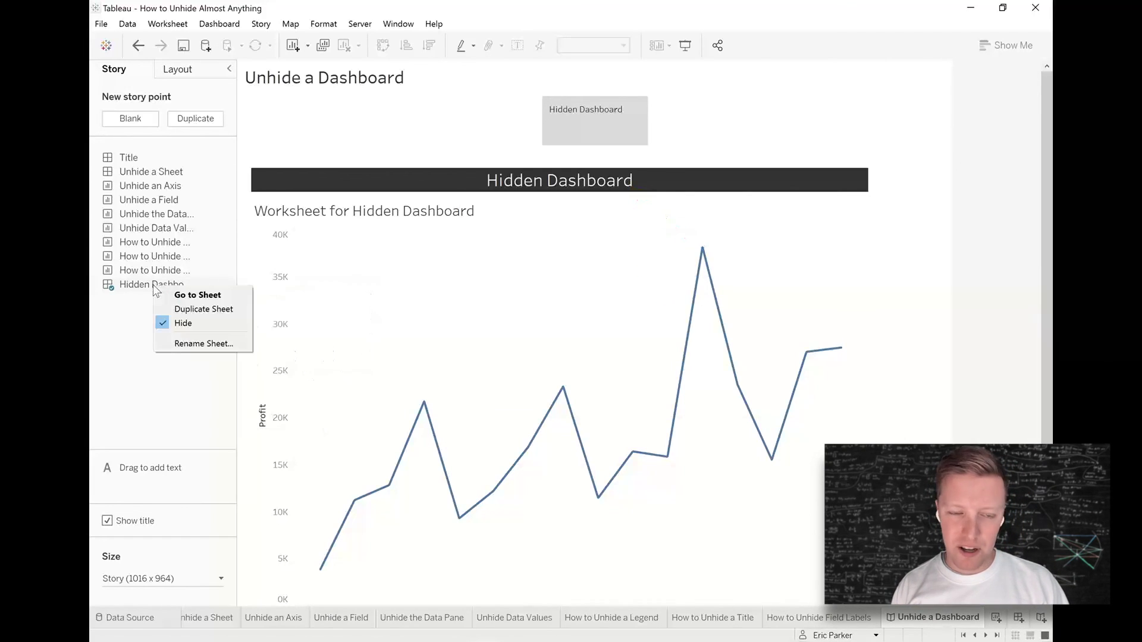
pyautogui.press('Escape')
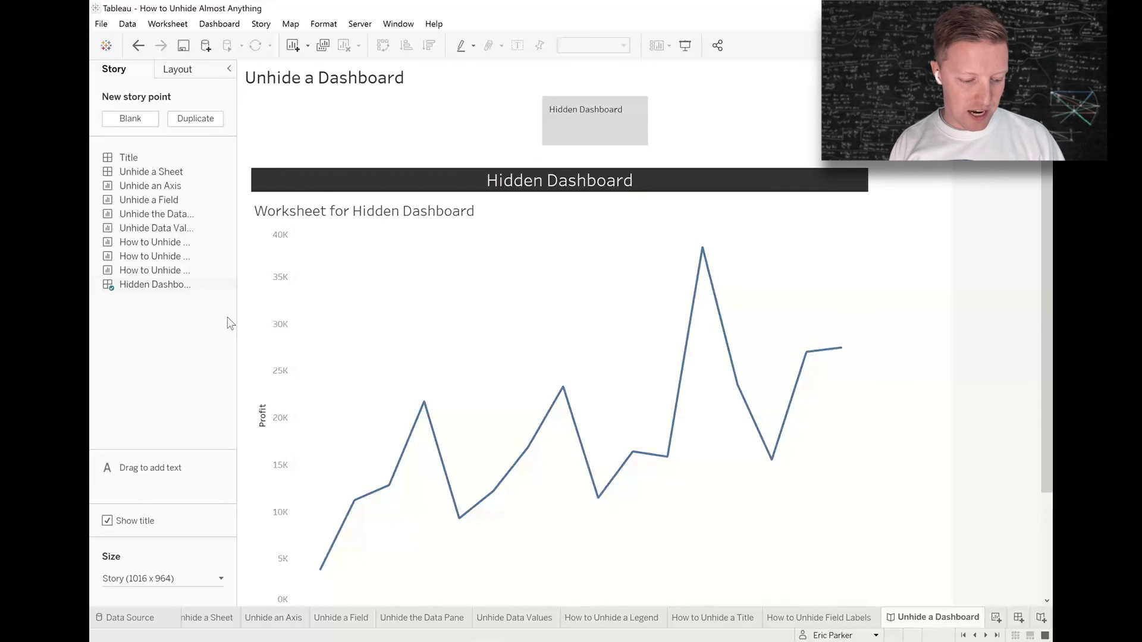
# Unhide all sheets in the workbook and open the Hidden Dashboard tab
pyautogui.rightClick(922, 622)
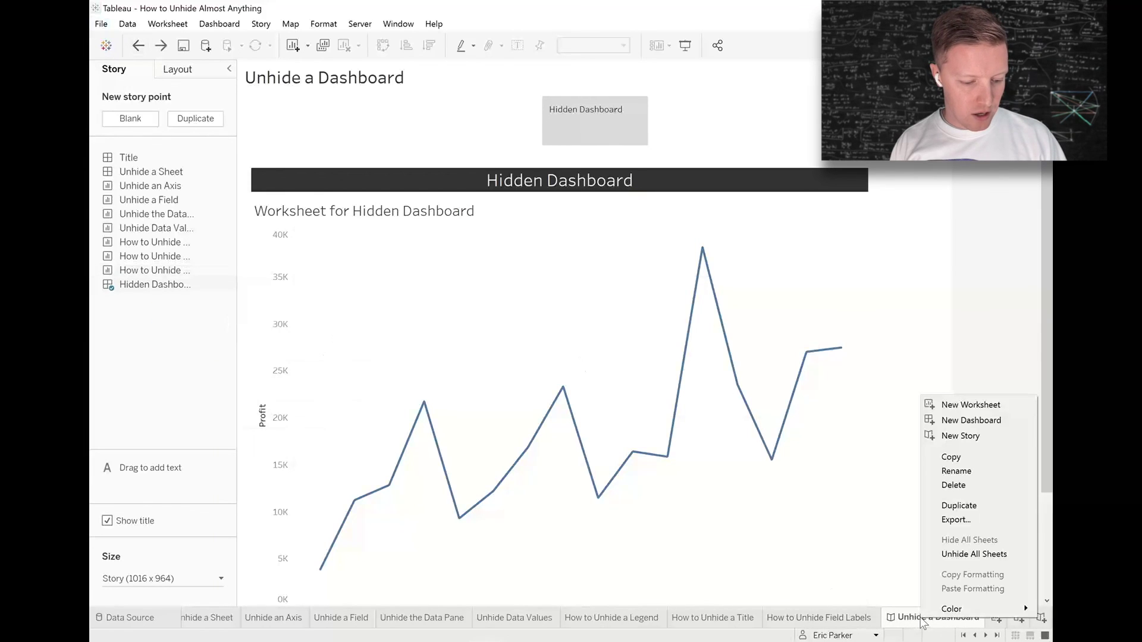
pyautogui.click(966, 555)
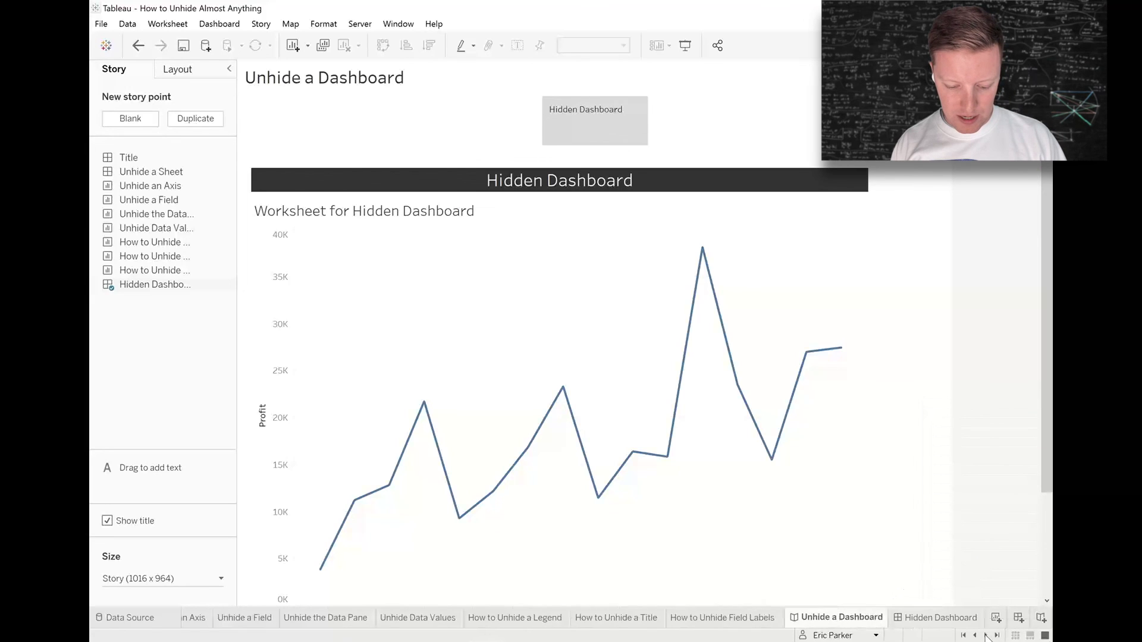
pyautogui.click(942, 618)
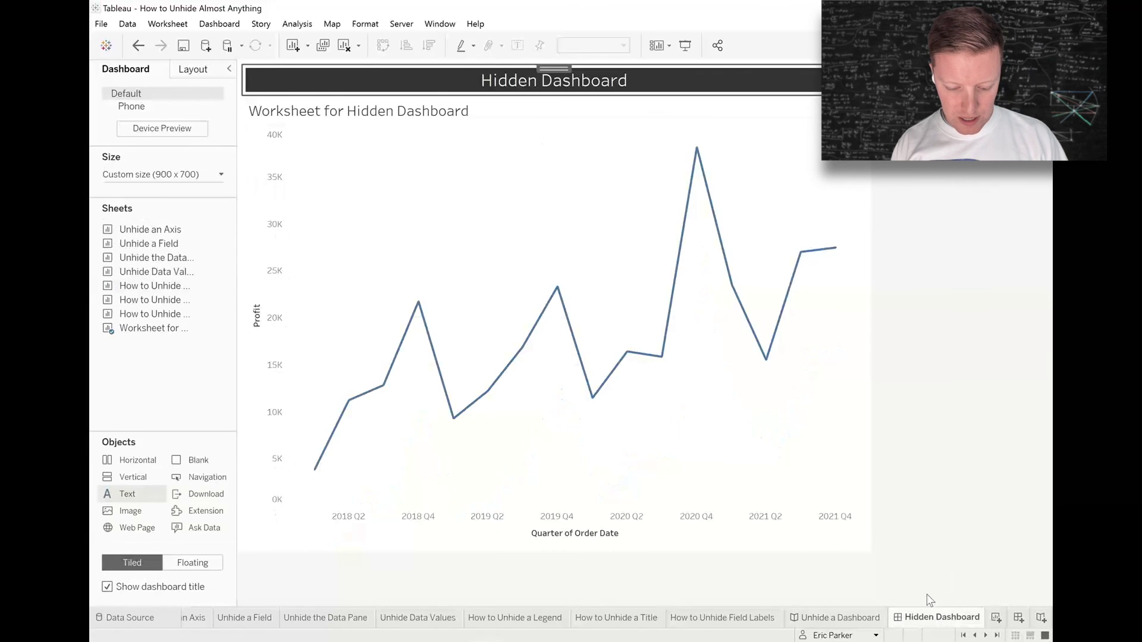